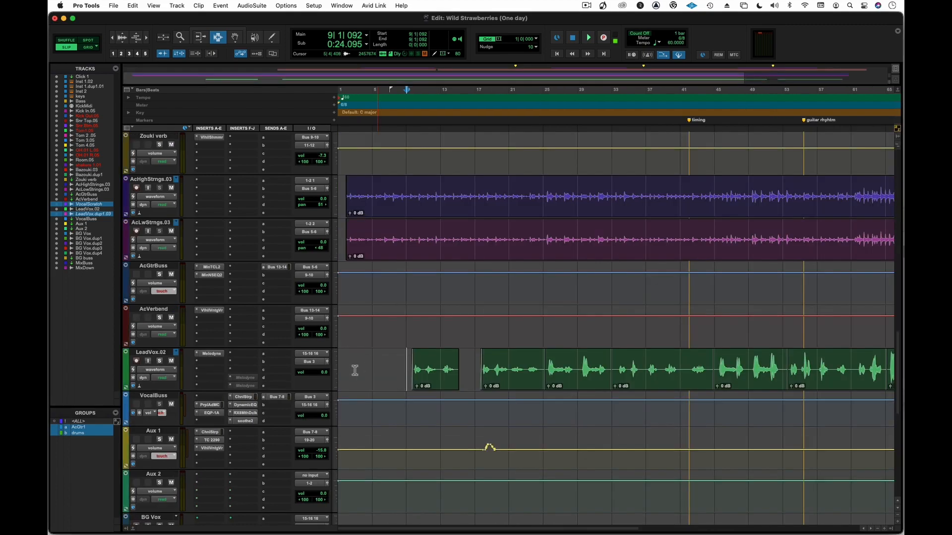
- Open the Melodyne insert on the LeadVox.02 track and select the high A note between bars 11 and 12 with the Pitch Tool
left_click(213, 354)
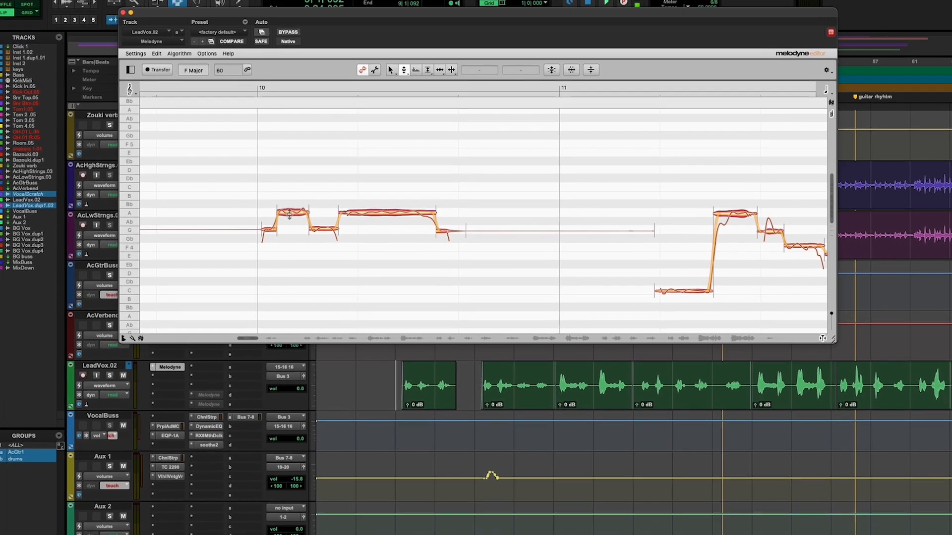
right_click(289, 214)
left_click(274, 219)
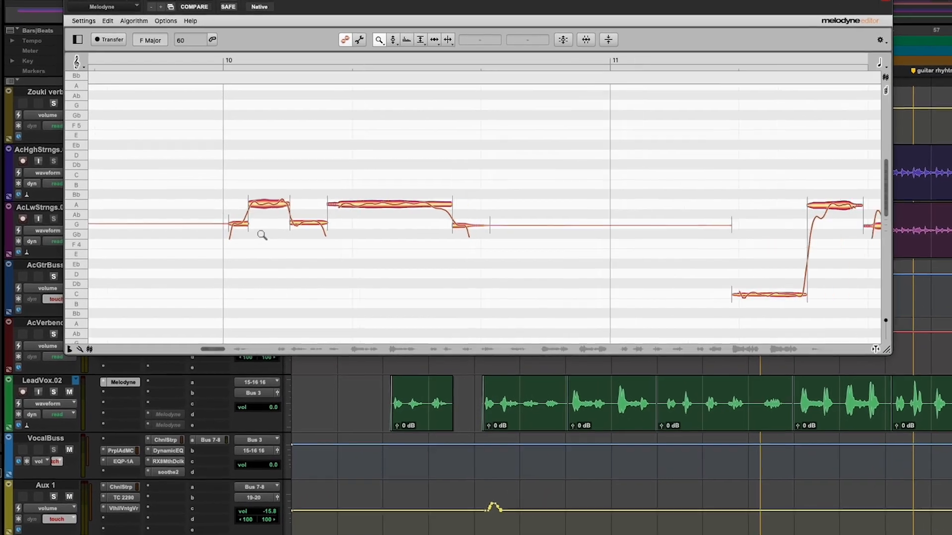
right_click(241, 229)
left_click(259, 221)
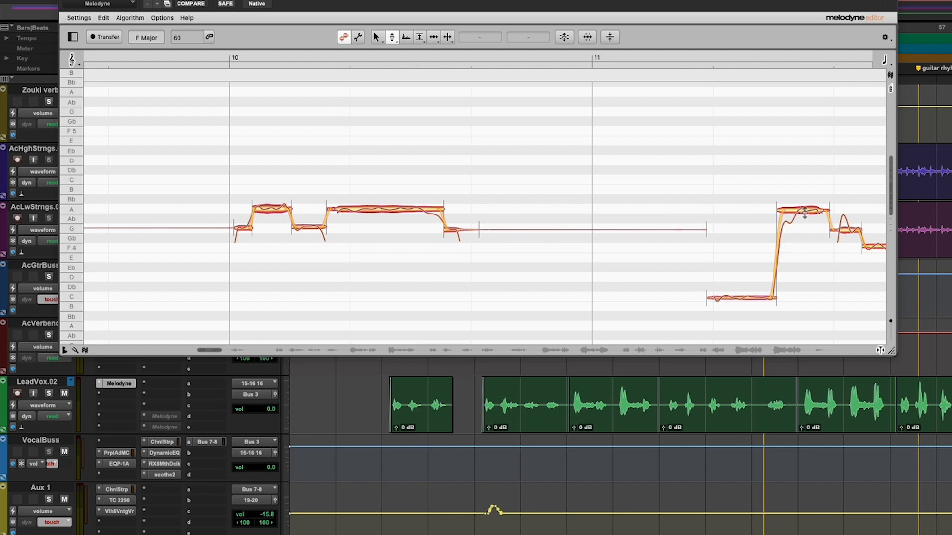
left_click(785, 209)
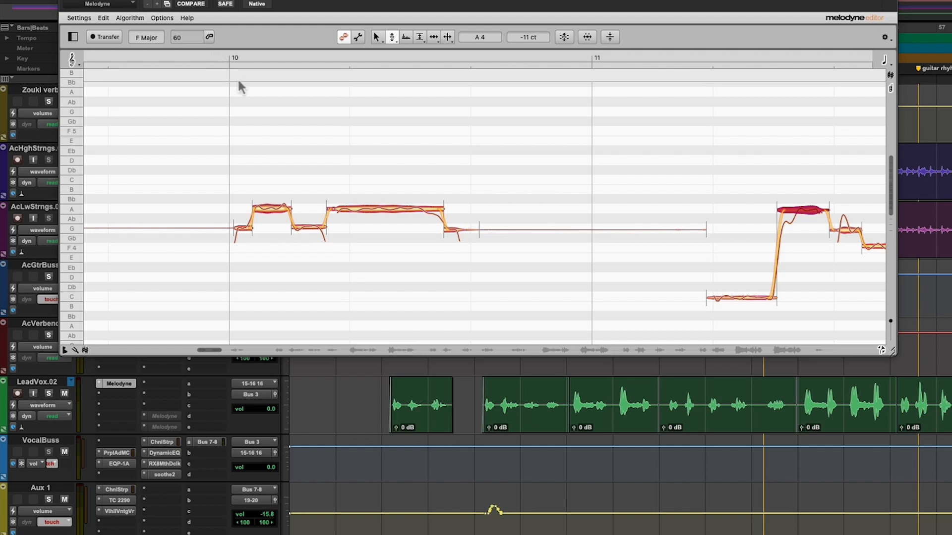
- Play the vocal phrase through to bar 12 and snap the short F note just before bar 12 to exactly F 4 (0 ct)
key("space")
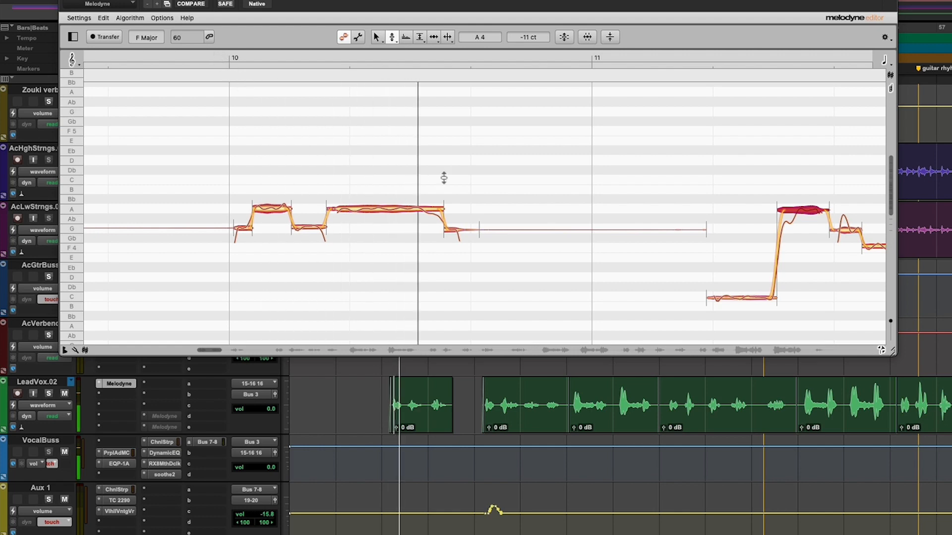
left_click(755, 147)
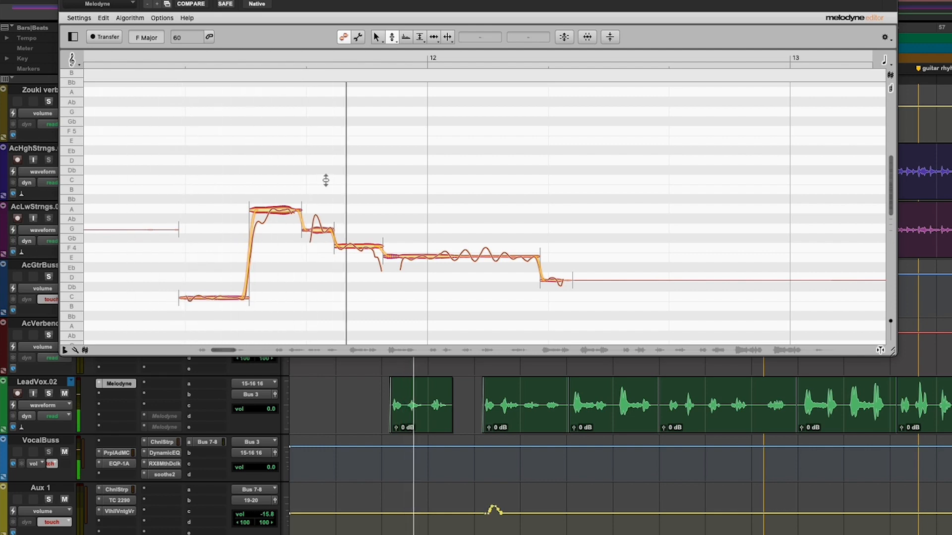
key("space")
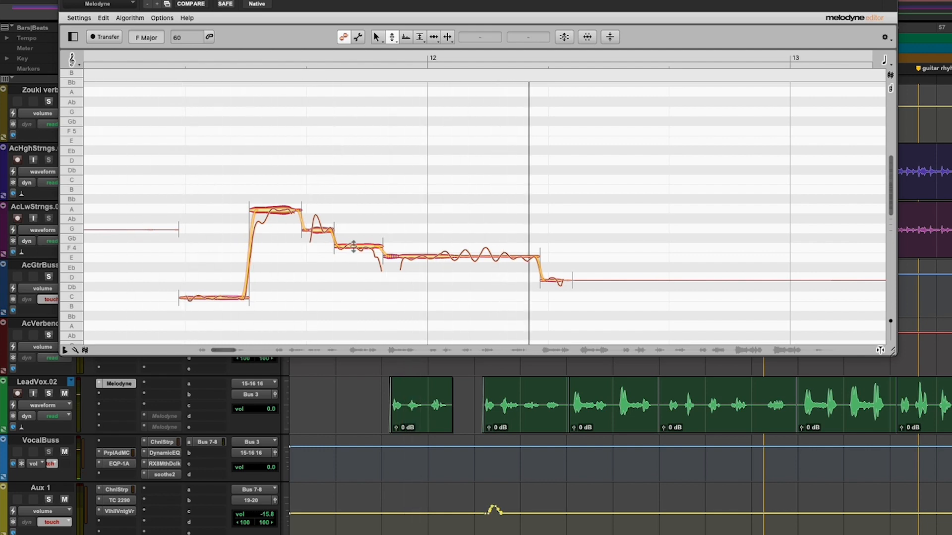
left_click(352, 247)
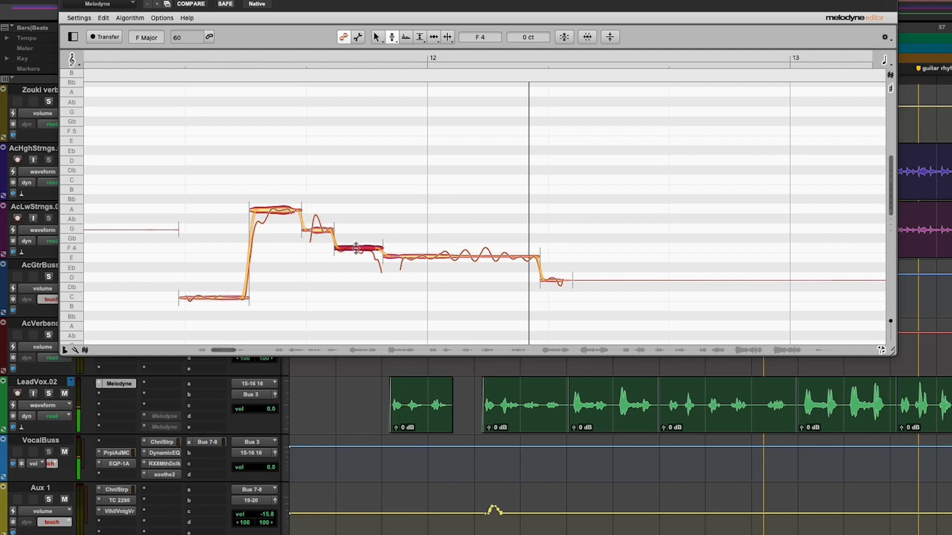
- Play the vocal on to bar 18 and shift the phrase's opening short G, A and G notes slightly earlier with the Main Tool
key("space")
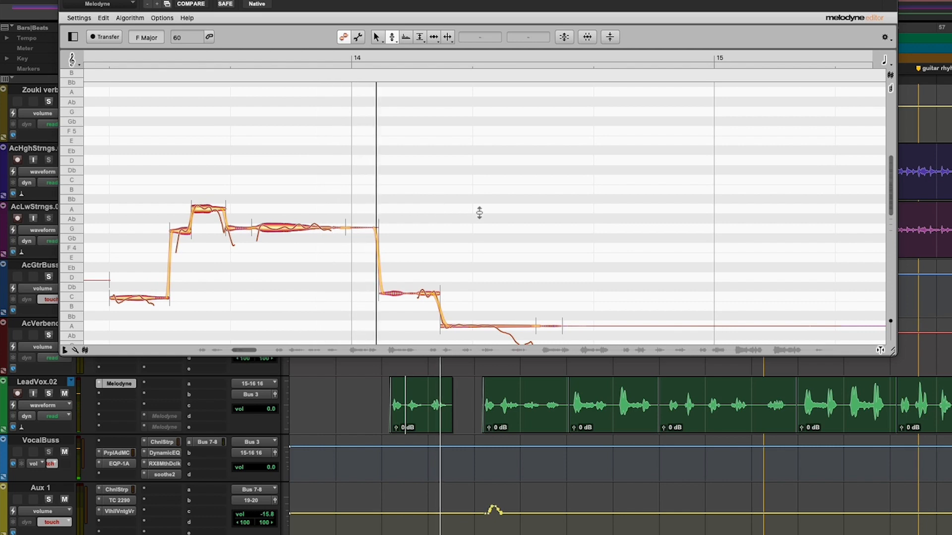
scroll(546, 224, "down", 2)
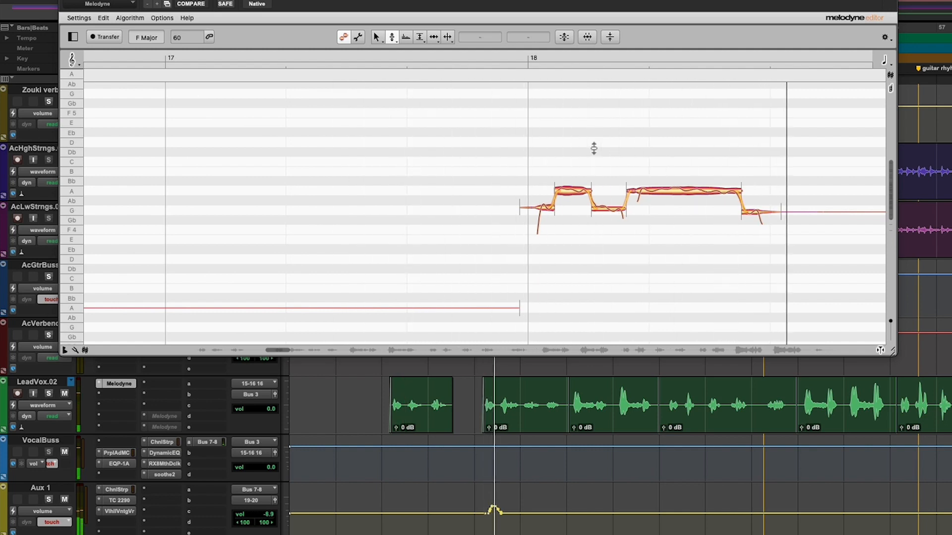
key("space")
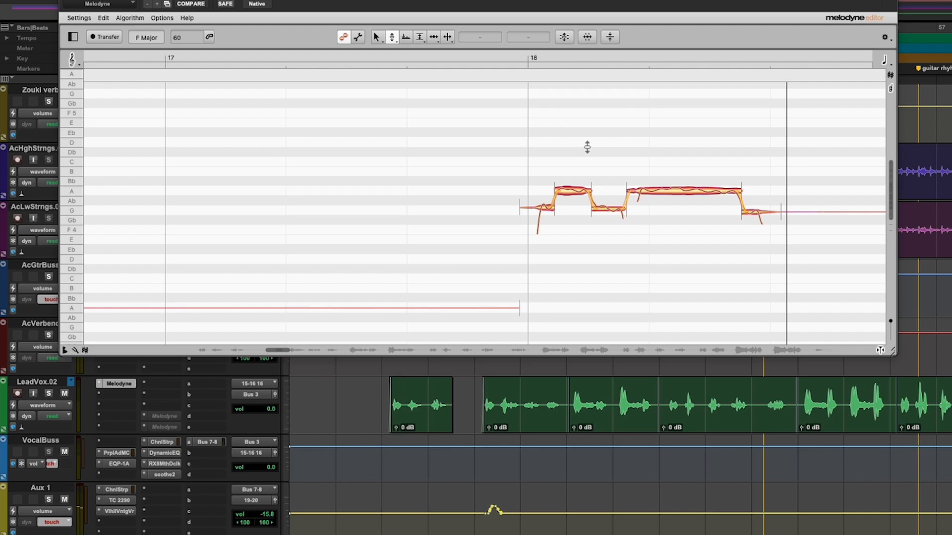
right_click(534, 211)
left_click(536, 216)
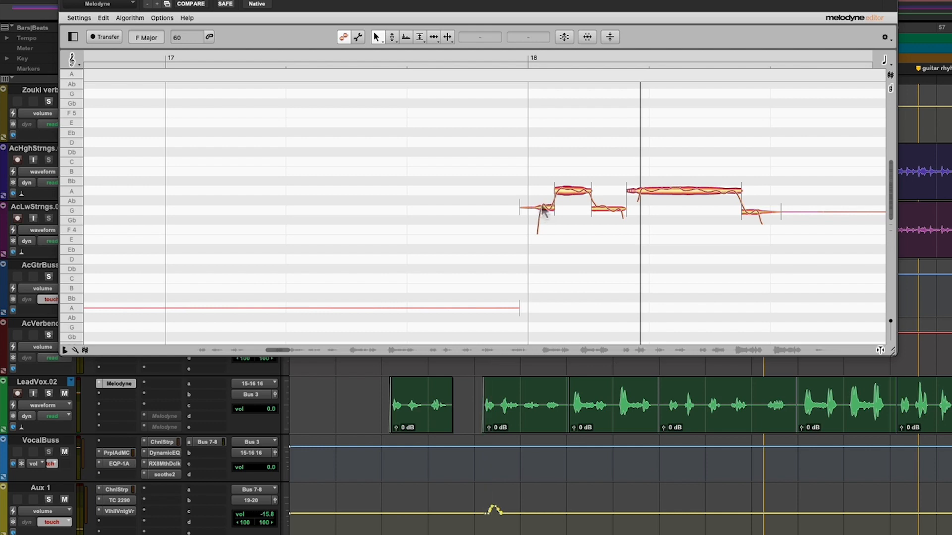
left_click(540, 207)
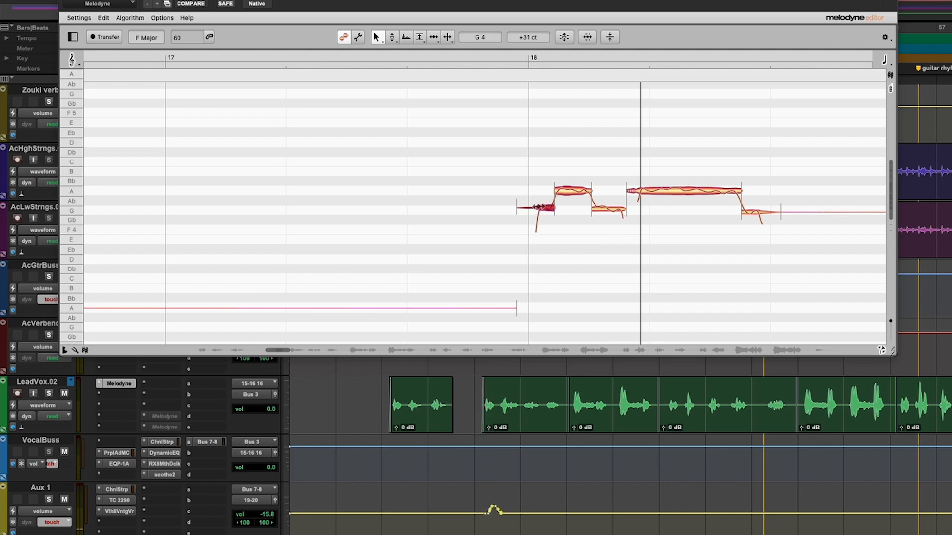
left_click_drag(541, 208, 588, 209)
left_click(556, 189)
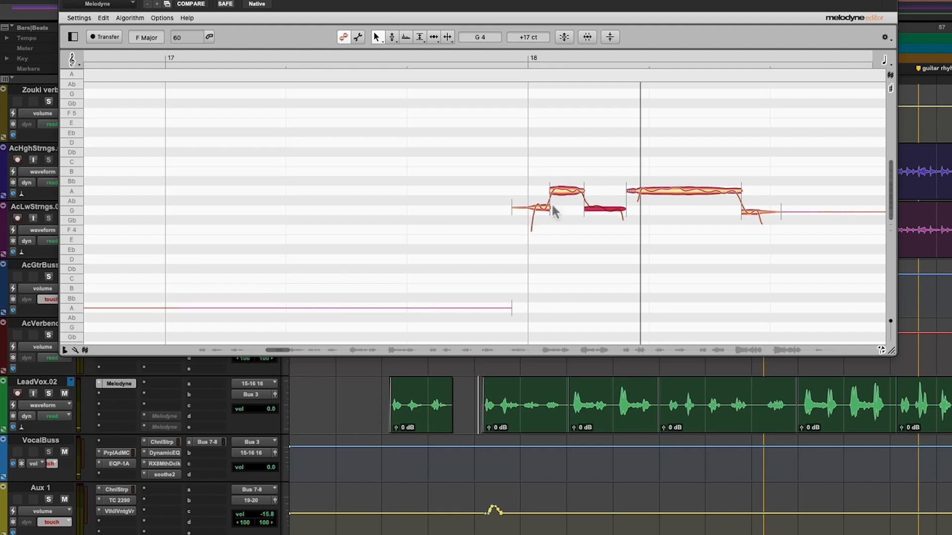
left_click(534, 209)
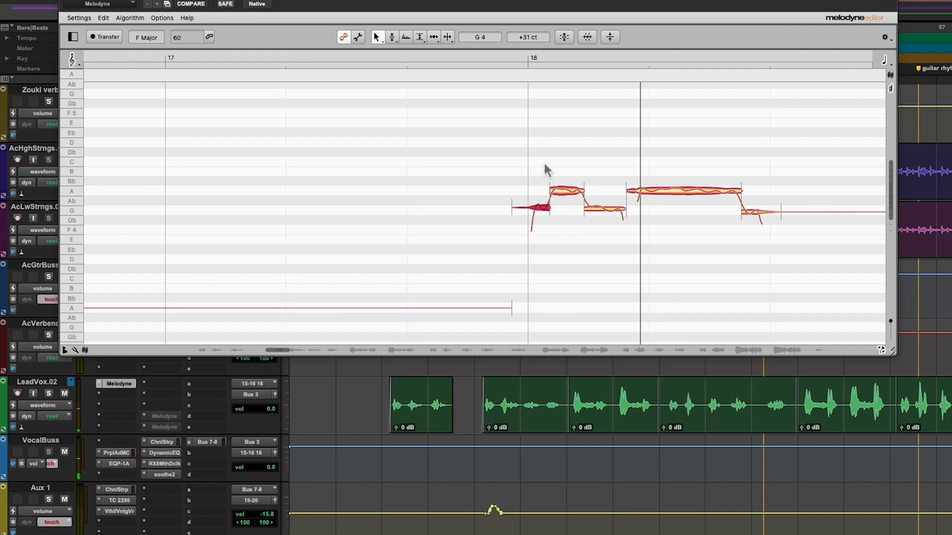
- Play on to bar 20 and snap the four short E, D, E and D notes between bars 20 and 21 to their pitch centres
key("space")
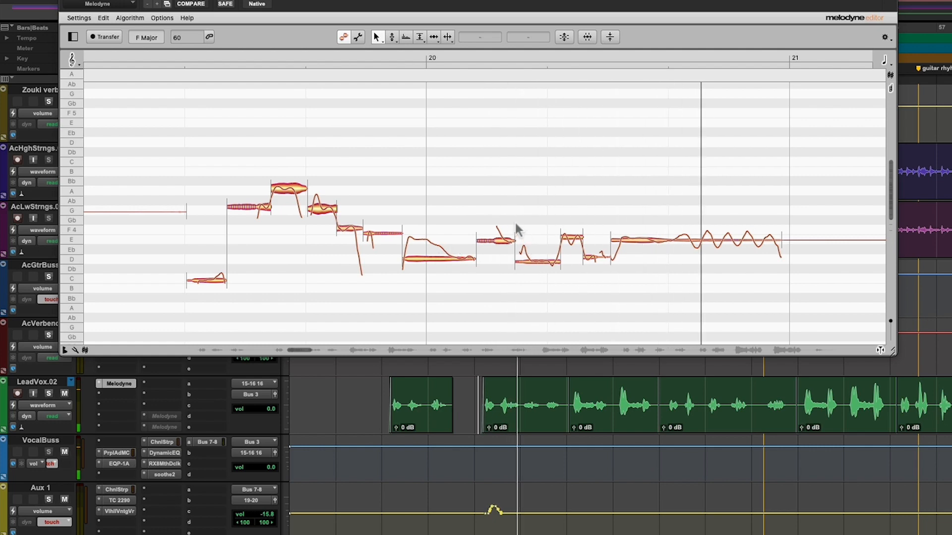
left_click_drag(490, 194, 623, 292)
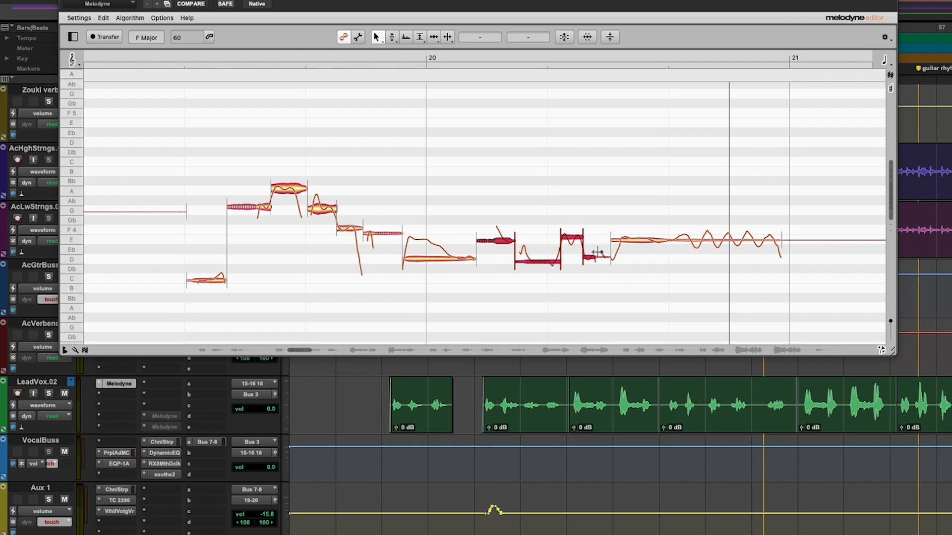
right_click(523, 171)
left_click(522, 169)
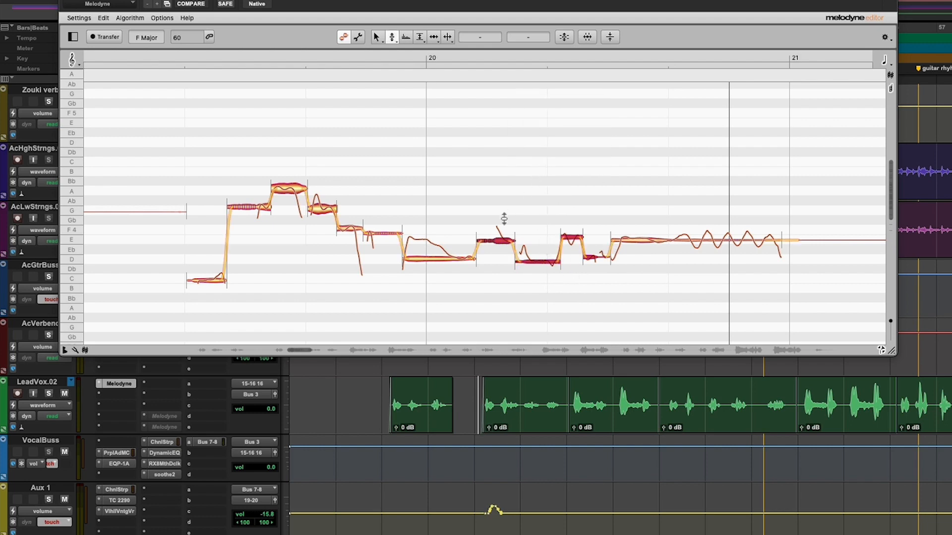
left_click(501, 237)
left_click(535, 227)
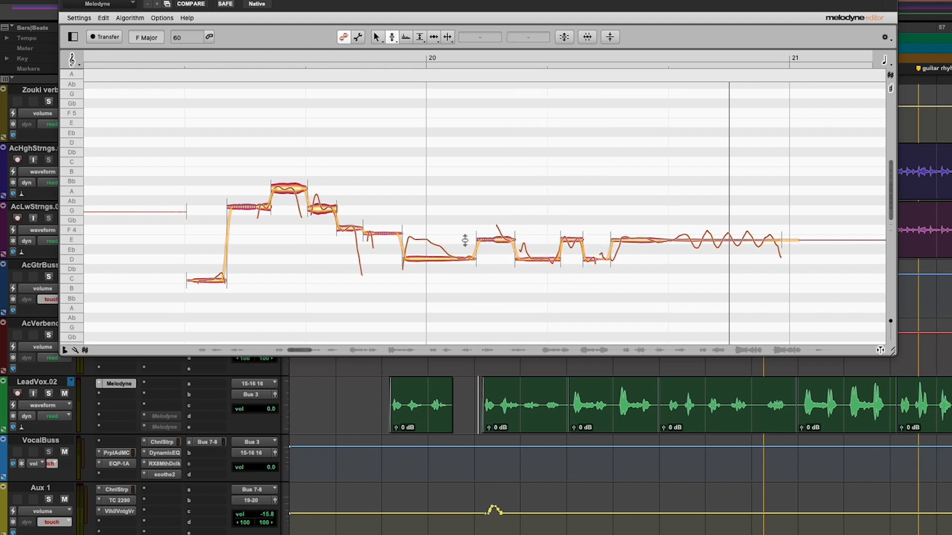
- Play on to bar 24 and try reducing the pitch drift of the sustained E note there to 2.0 %
left_click(316, 50)
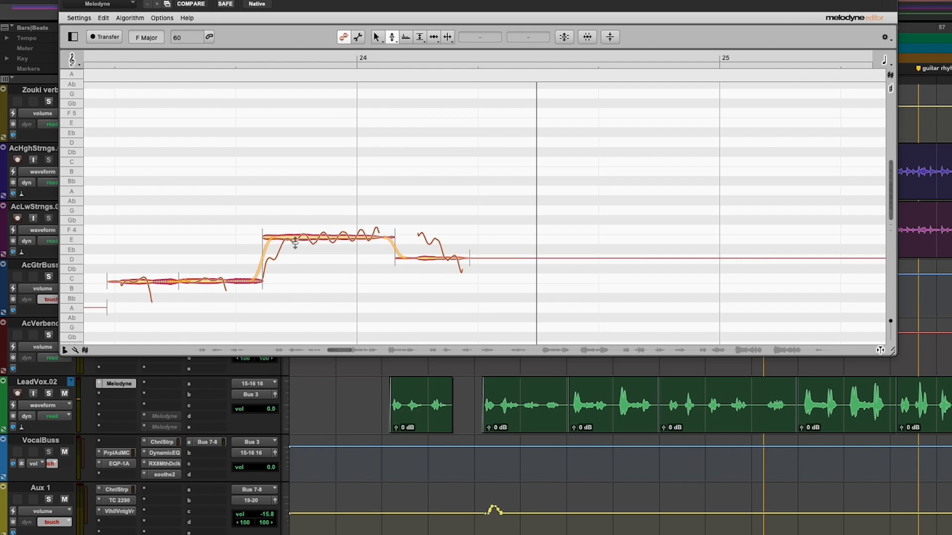
left_click(279, 237)
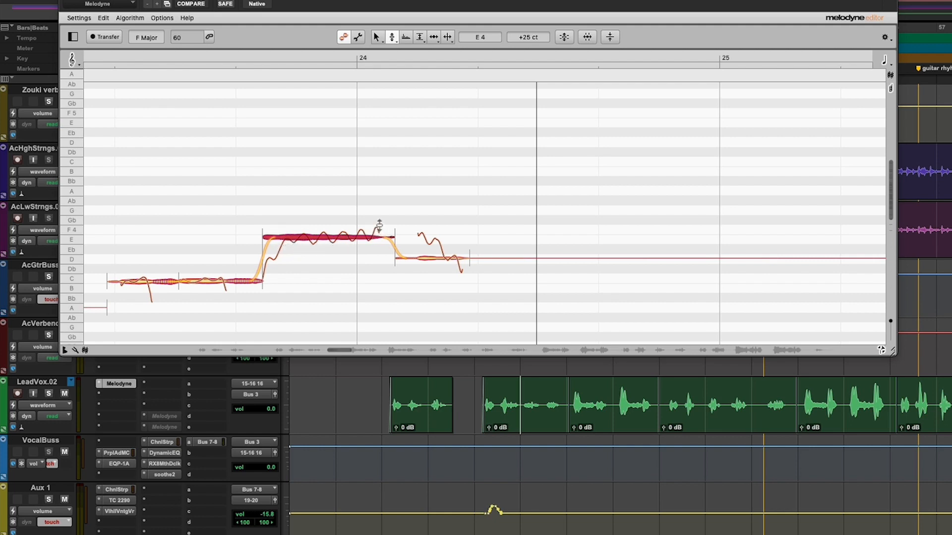
right_click(312, 233)
left_click(305, 261)
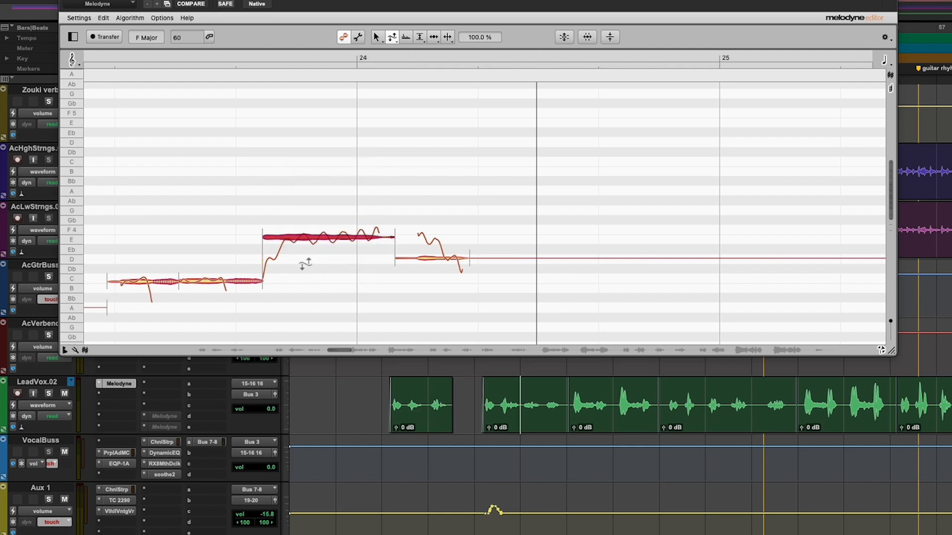
mouse_move(305, 263)
left_mouse_down()
mouse_move(293, 246)
mouse_move(292, 264)
left_mouse_up()
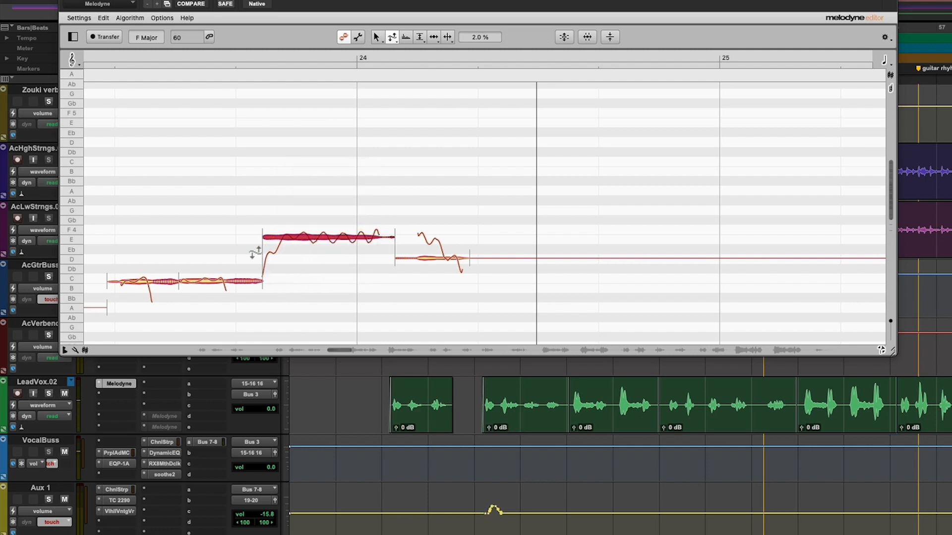
- Try snapping the sustained note at bar 24 to exactly E 4 (0 ct) with the Pitch Tool and play it back
right_click(246, 210)
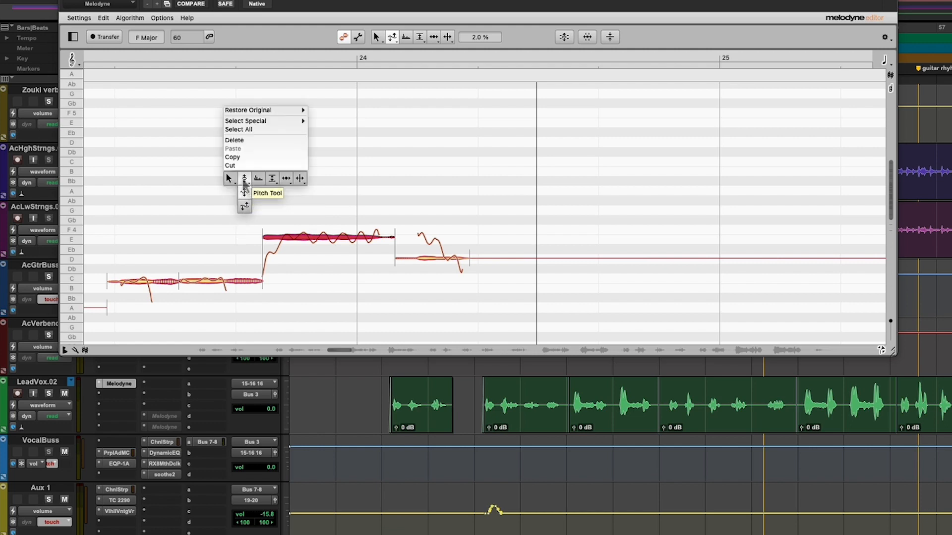
left_click(225, 174)
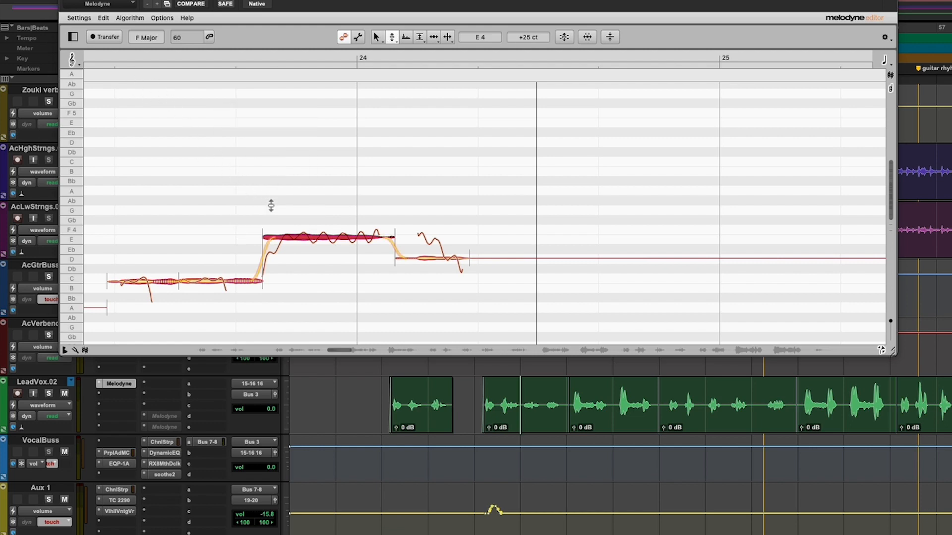
double_click(301, 238)
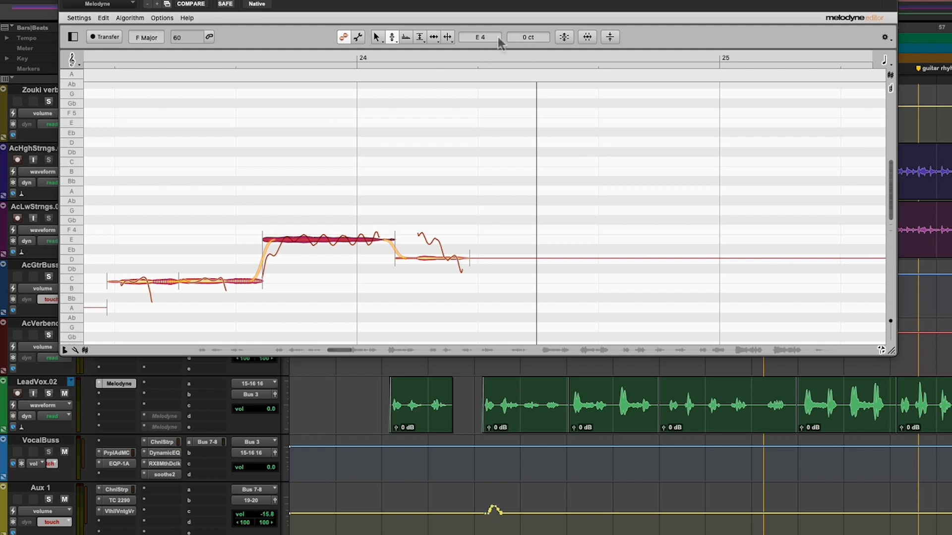
key("space")
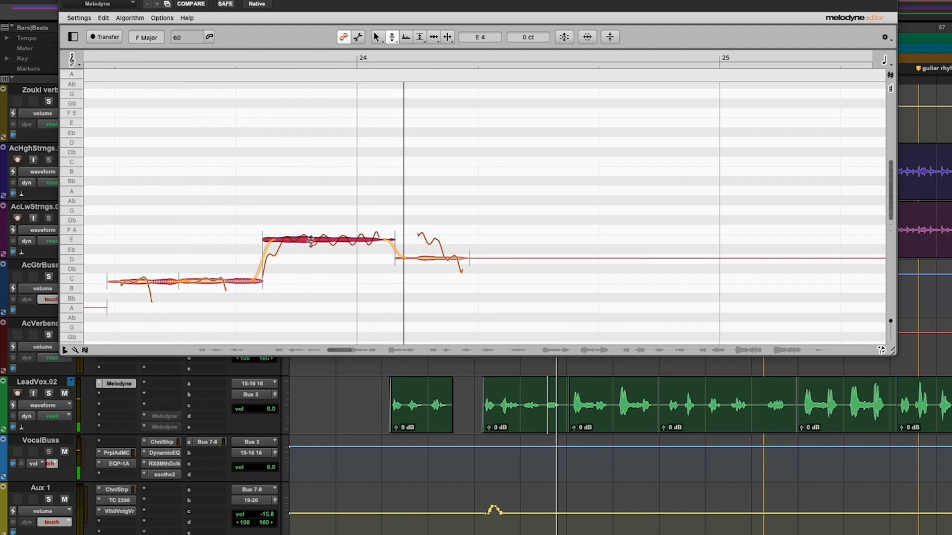
- Try raising the sustained note at bar 24 to F 4, undo its pitch and drift edits, and play the phrase
left_click_drag(310, 241, 311, 234)
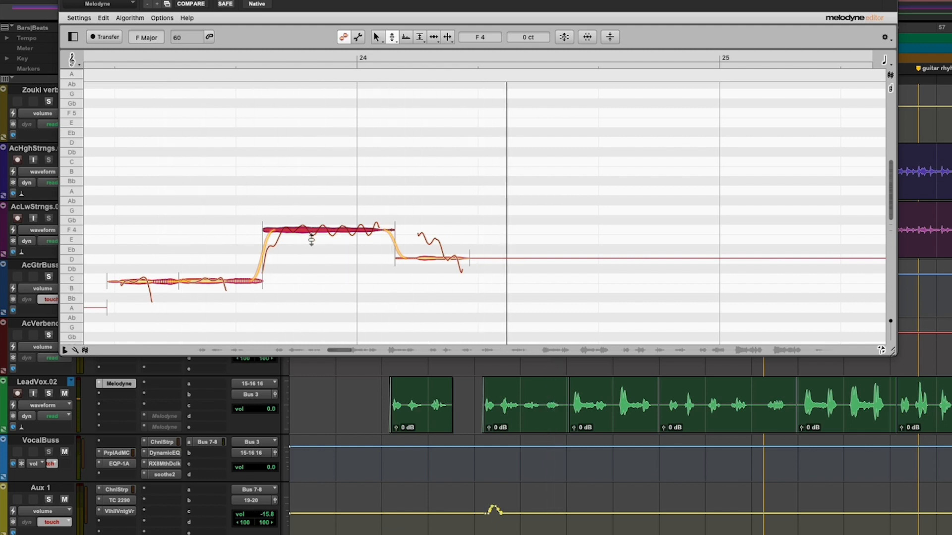
key("super+z")
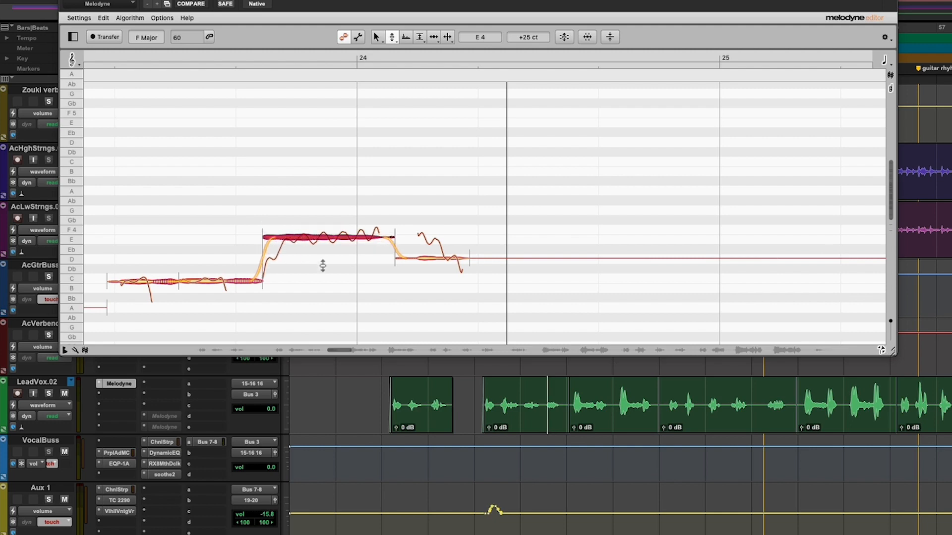
key("space")
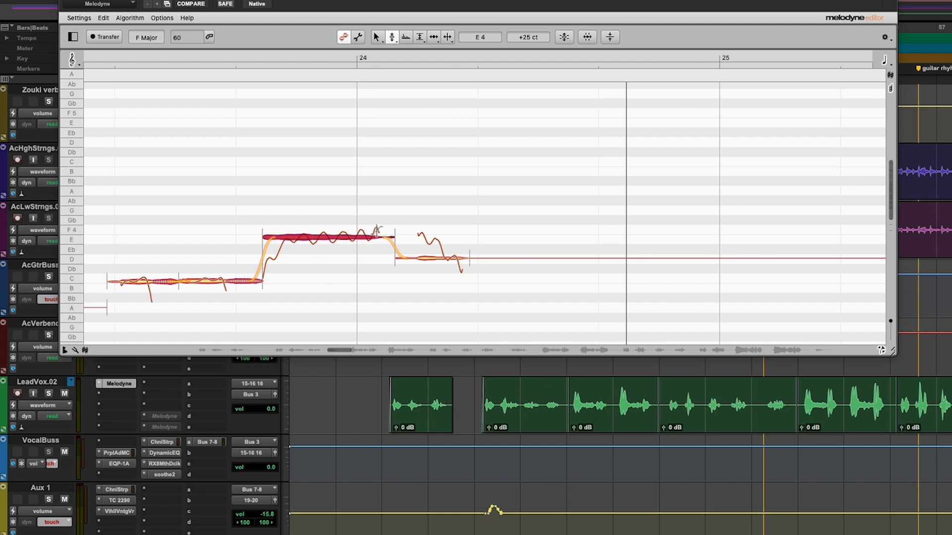
- Play the phrase between bars 26 and 27, lower its short Eb note to D 4, and continue playback
key("space")
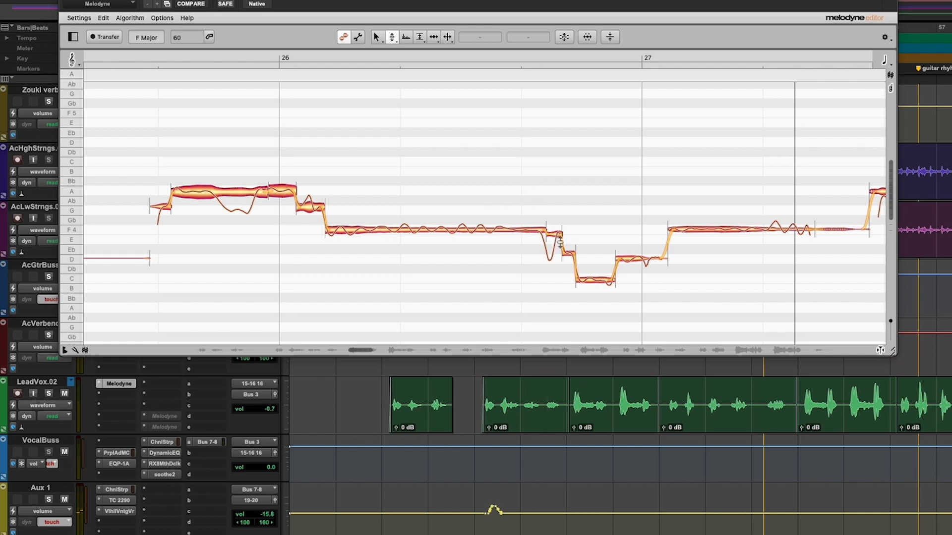
left_click(528, 228)
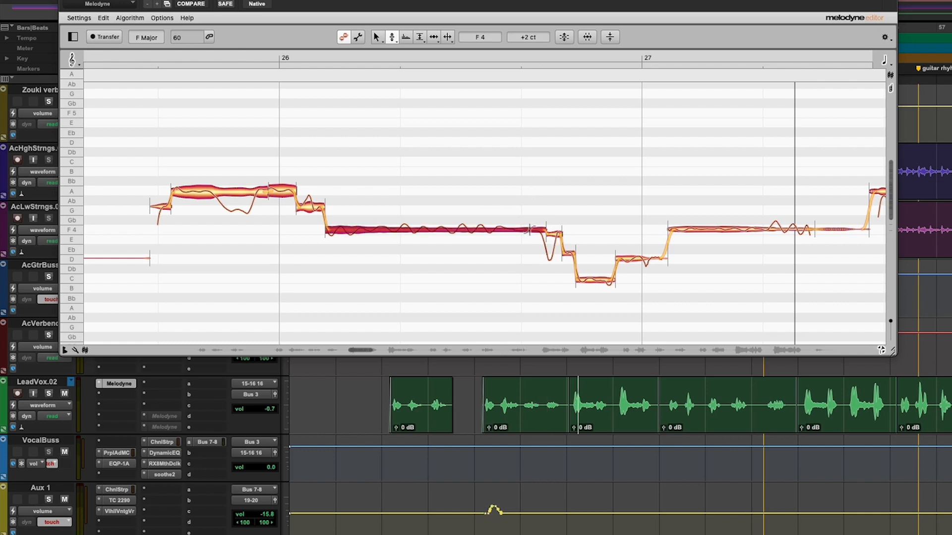
left_click(557, 232)
left_click(569, 252)
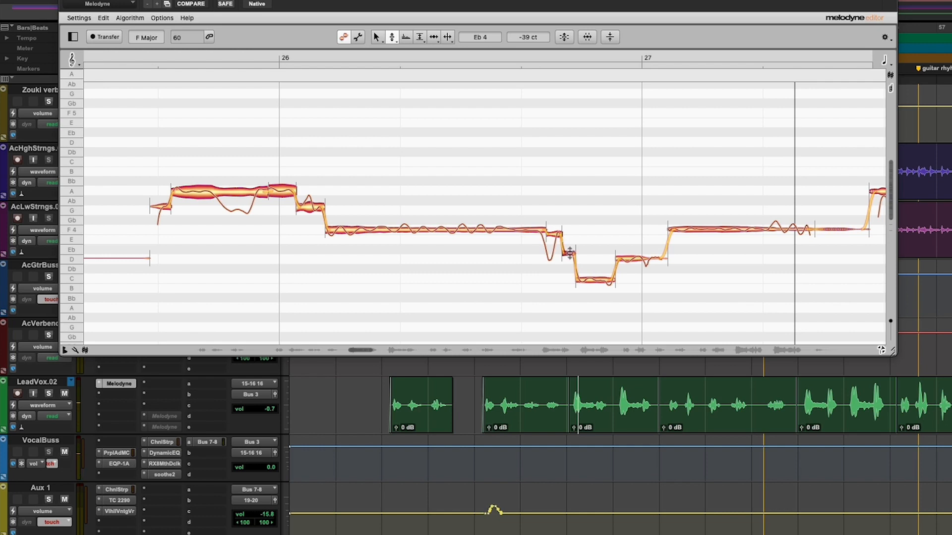
left_click_drag(569, 251, 570, 259)
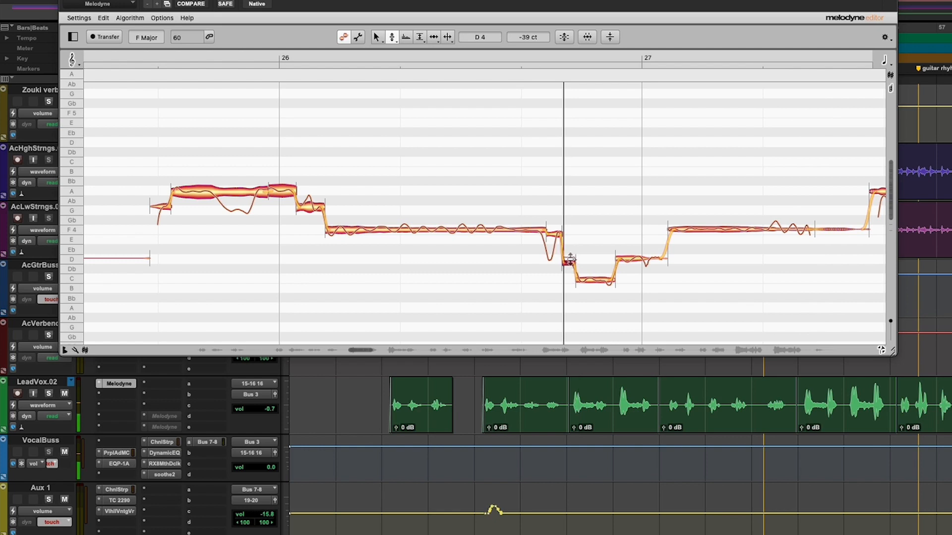
left_click(626, 259)
key("space")
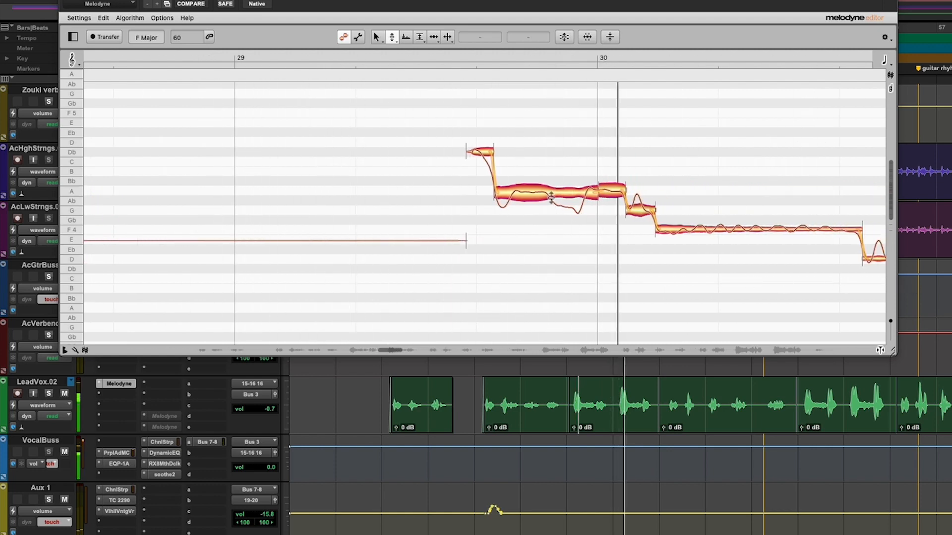
- Stop playback and re-split the long A notes before bar 30 with the Main Tool to isolate the dip between them as its own note
key("space")
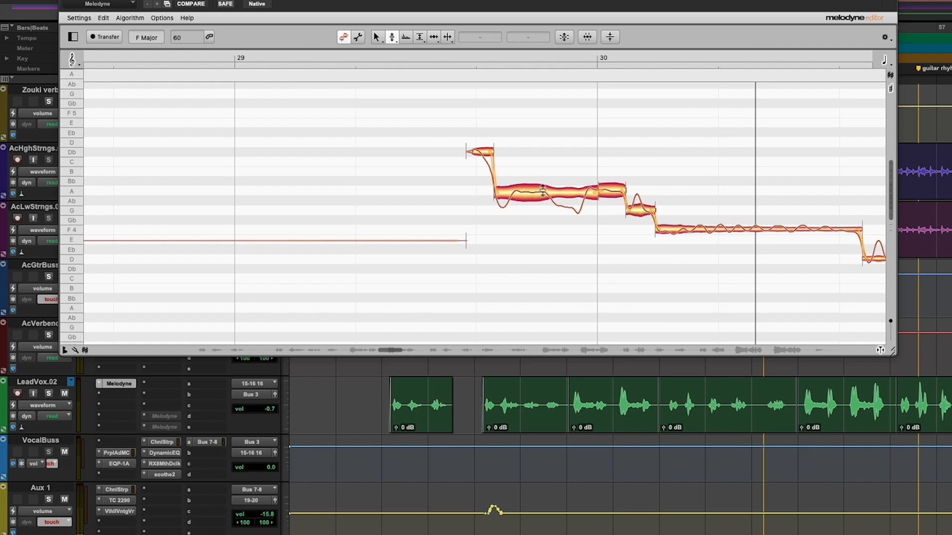
right_click(548, 187)
left_click(546, 189)
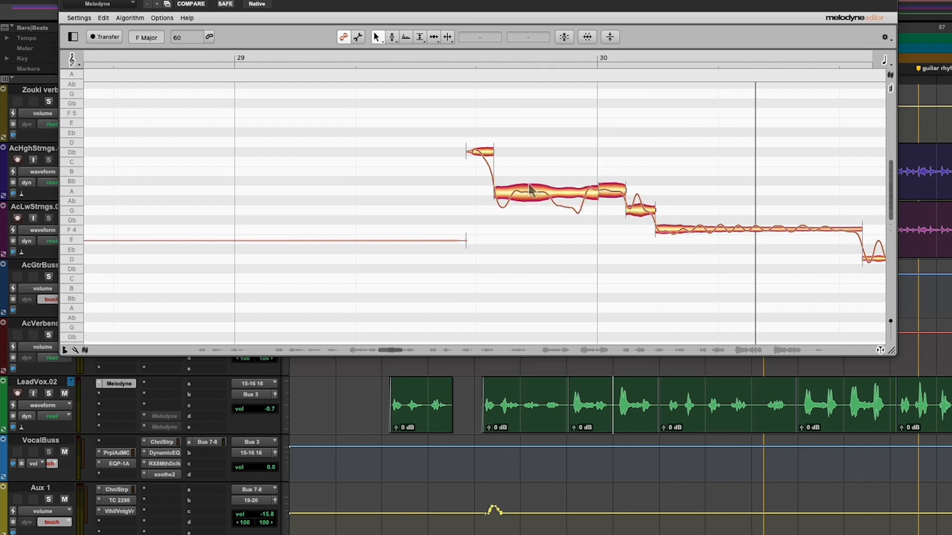
double_click(547, 192)
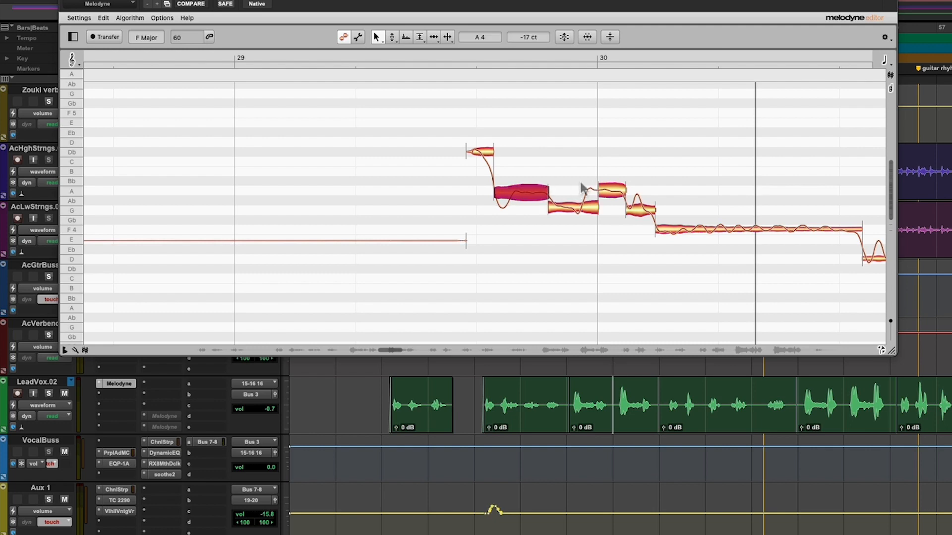
double_click(585, 202)
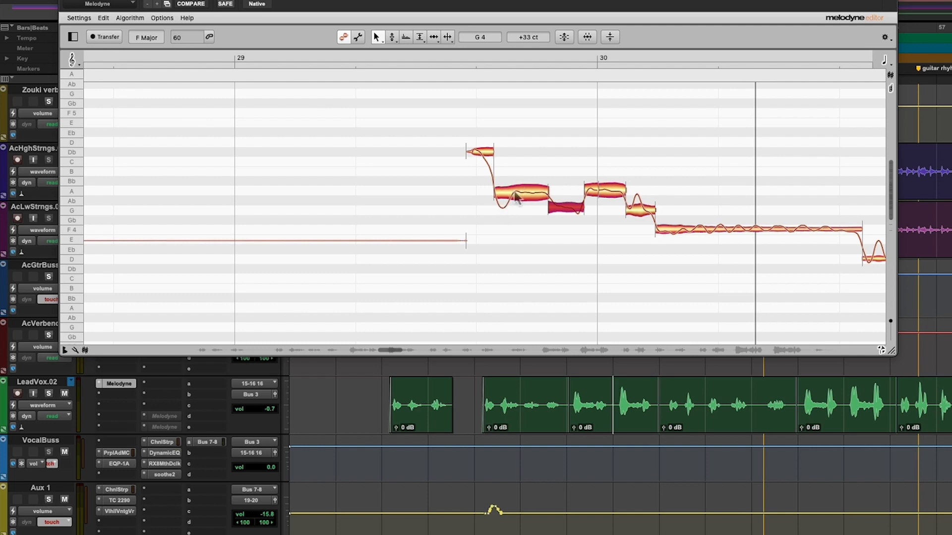
- Snap the three notes around the dip before bar 30 to A 4, G 4 and A 4 with the Pitch Tool and play them back
right_click(516, 195)
left_click(533, 198)
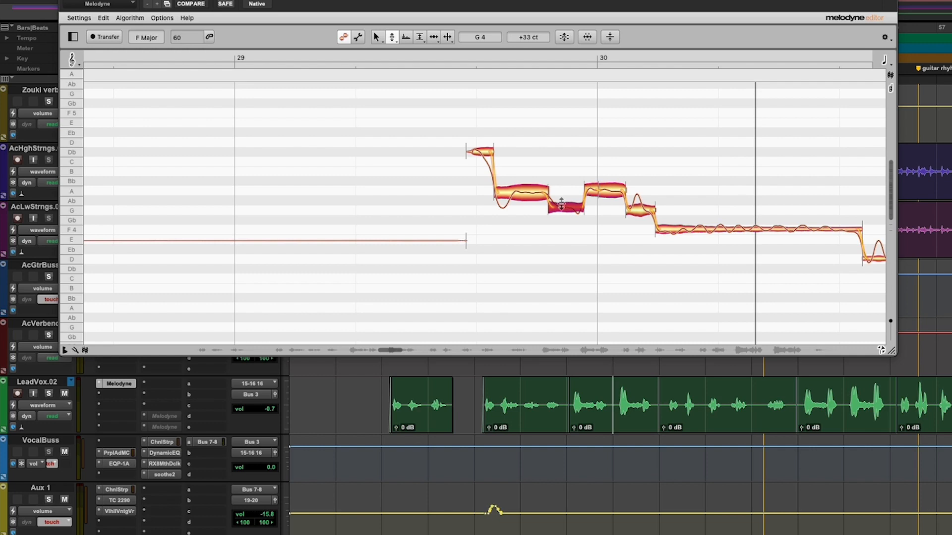
left_click(537, 190)
left_click(591, 190)
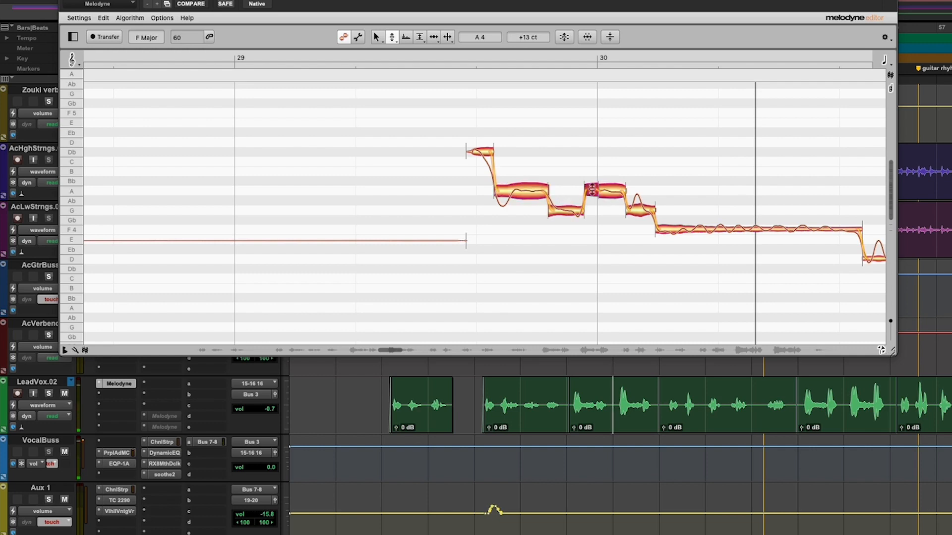
left_click(381, 52)
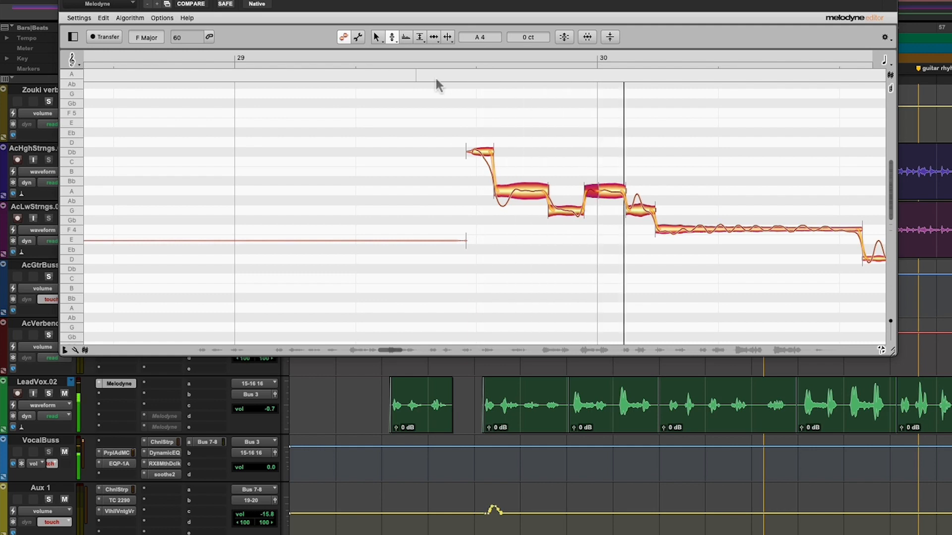
- Reduce the pitch drift of the sustained F 4 note after bar 30 to -63.0 % and play the phrase
left_click(667, 232)
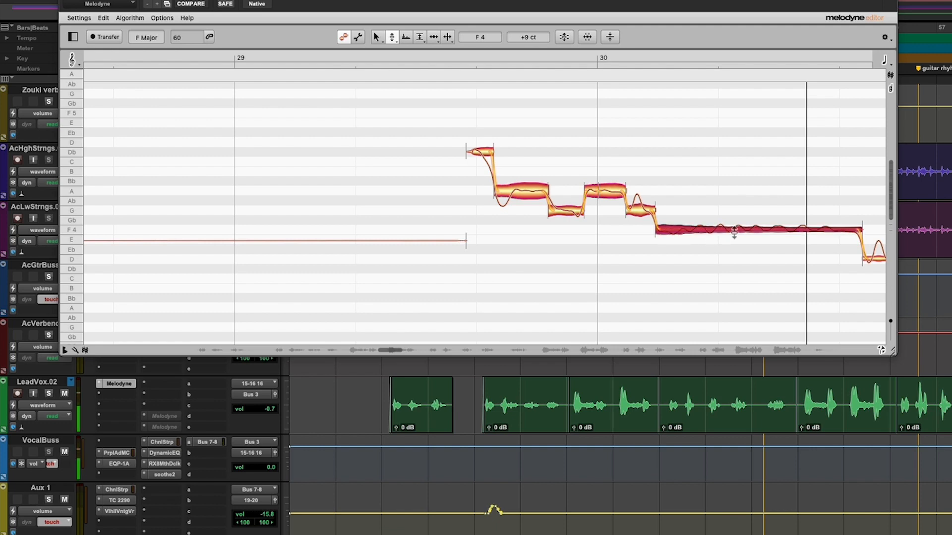
right_click(667, 232)
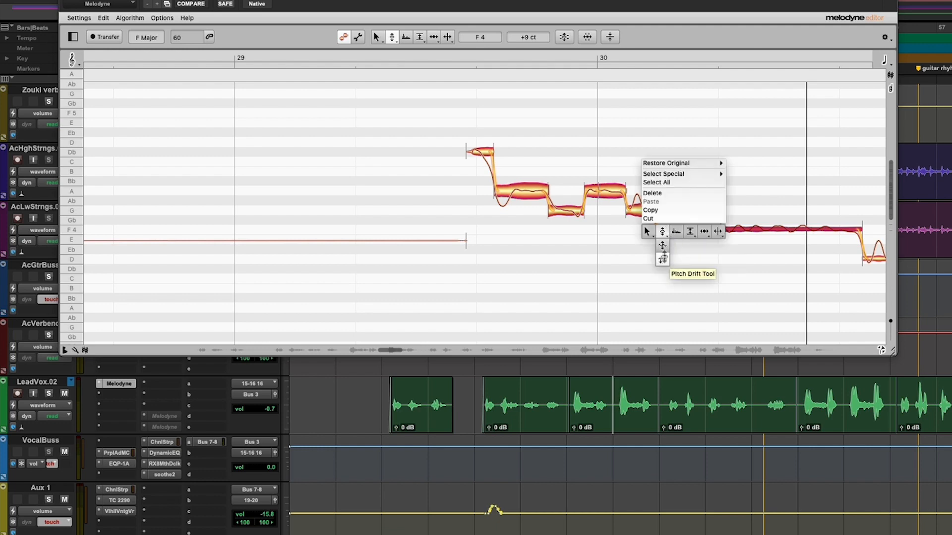
left_click(644, 225)
left_click_drag(667, 233, 669, 311)
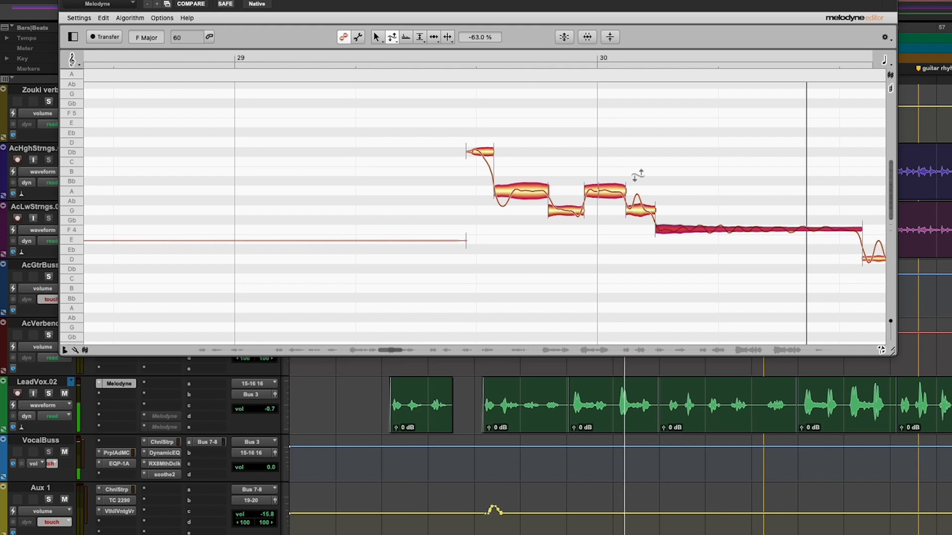
key("space")
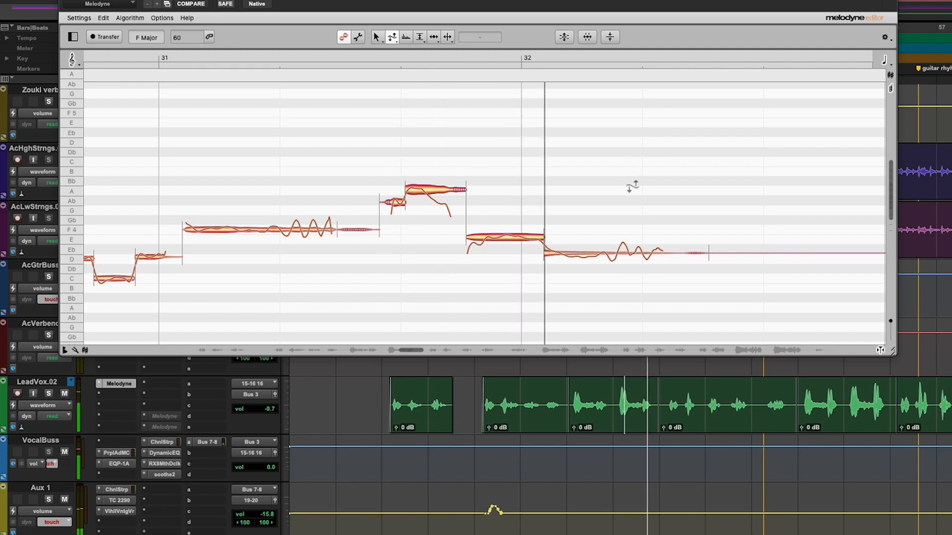
- Move on to the phrase after bar 55 and snap its first two low notes to C 4 and Db 4 (0 ct) with the Pitch Tool
double_click(614, 350)
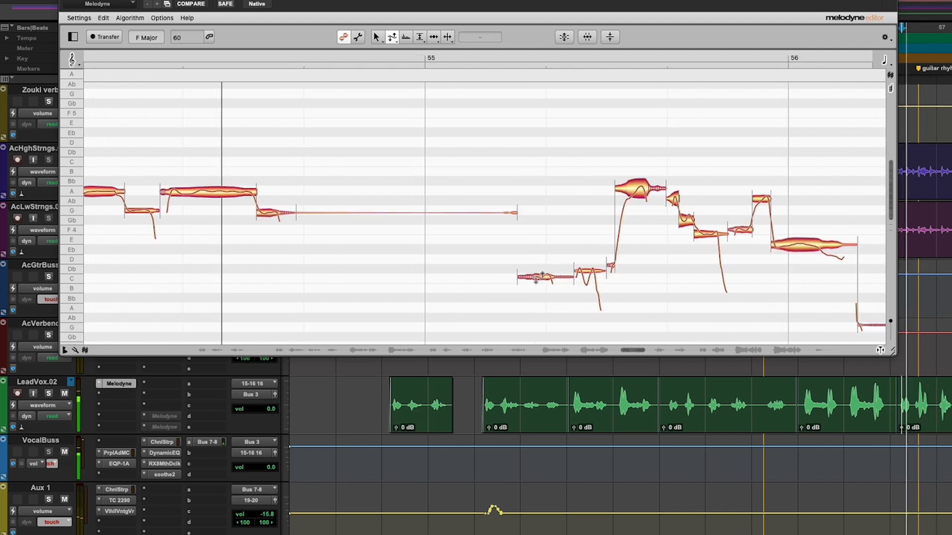
right_click(538, 278)
left_click(537, 252)
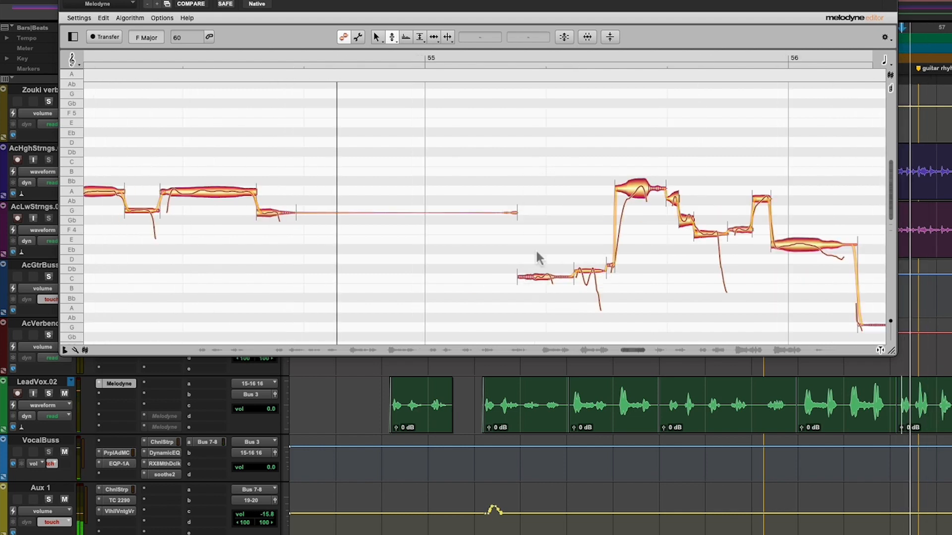
double_click(538, 276)
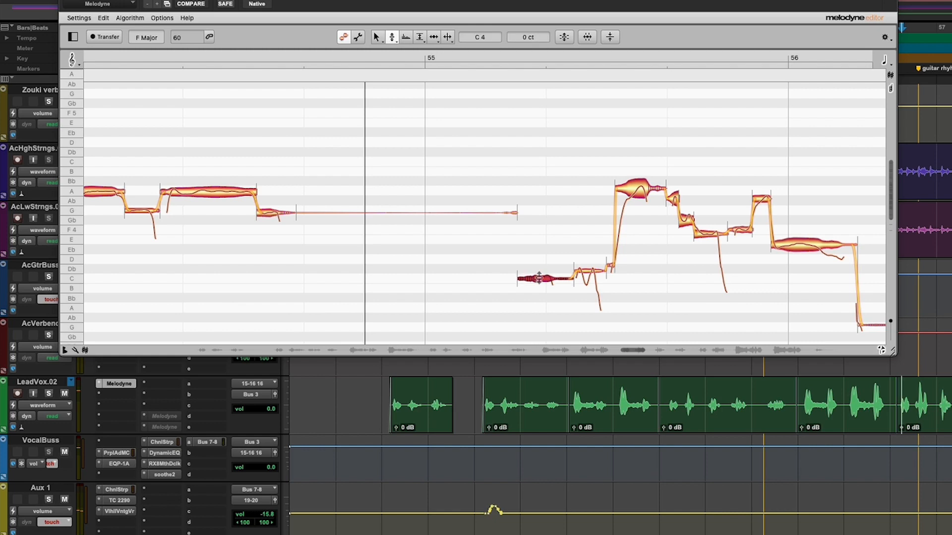
double_click(587, 269)
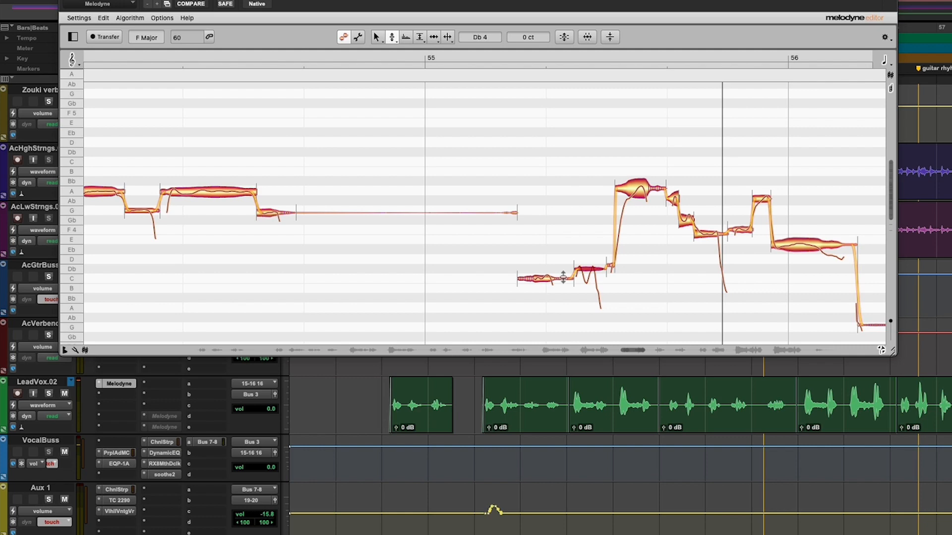
- Split off the falling end of the Db note after bar 55, set its first part to Db 4 at -49 ct, and play it back
right_click(563, 278)
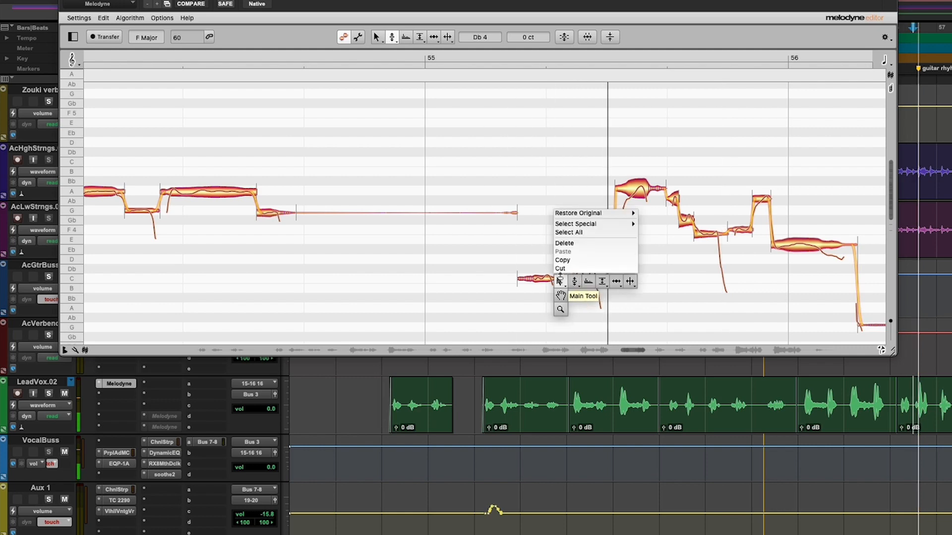
left_click(561, 278)
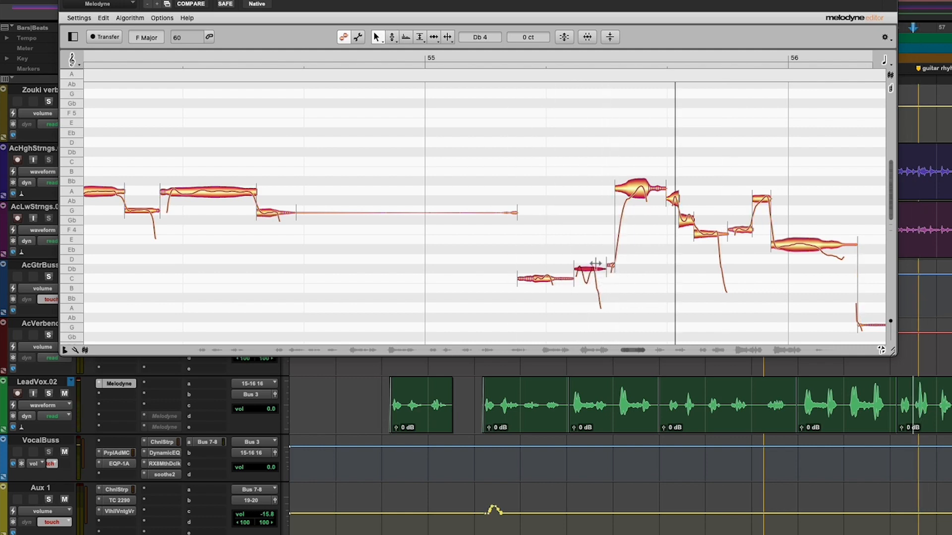
right_click(595, 264)
left_click(593, 268)
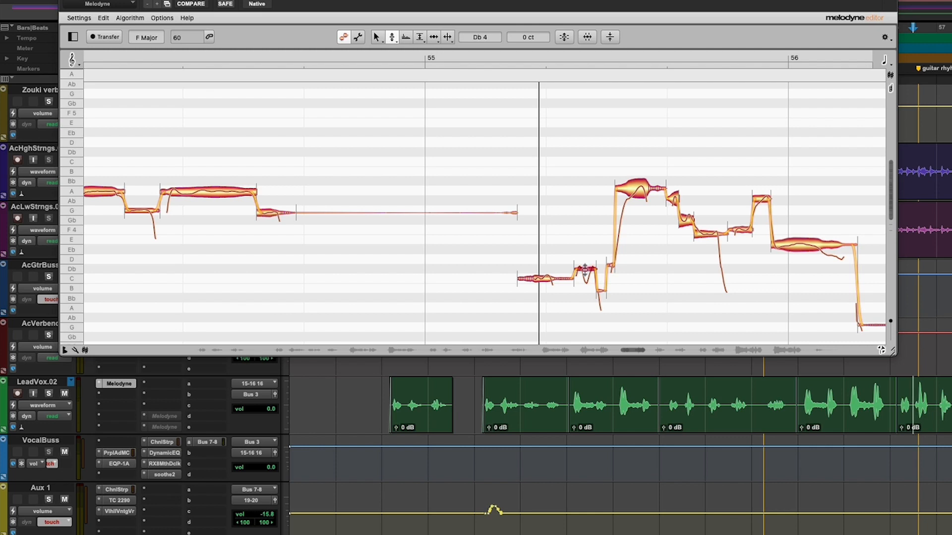
mouse_move(584, 270)
left_mouse_down()
mouse_move(583, 280)
mouse_move(581, 272)
left_mouse_up()
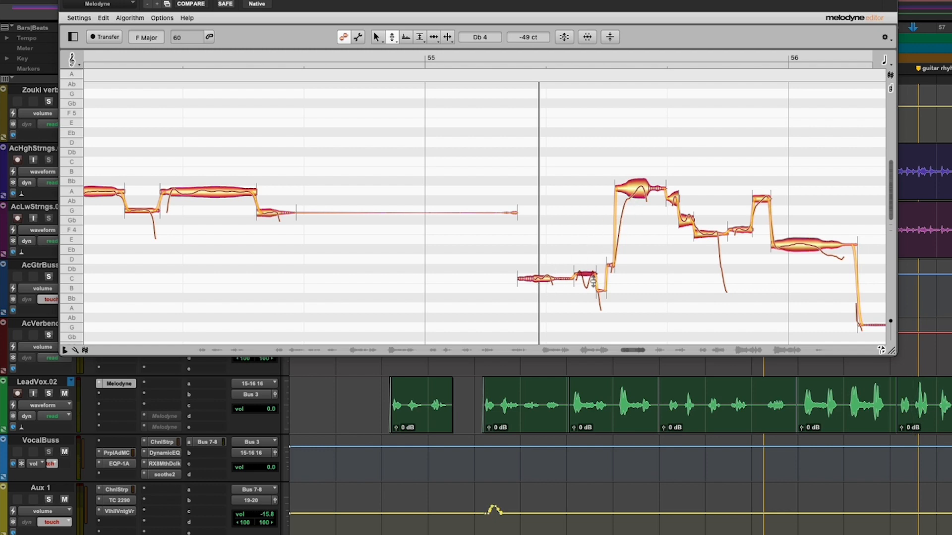
key("space")
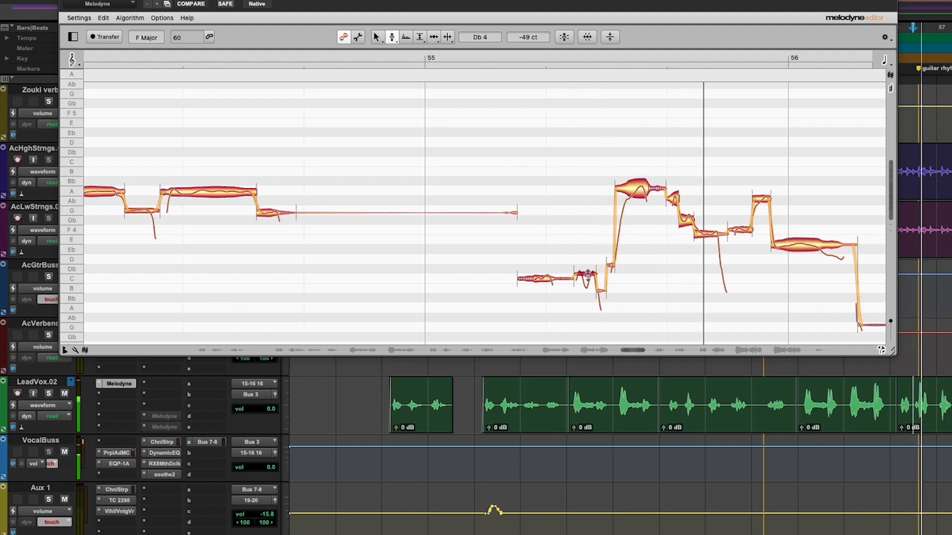
- Try snapping the sustained note at bar 56 to E 4 and Eb 4 (0 ct), play it, and undo the pitch edits
left_click(795, 247)
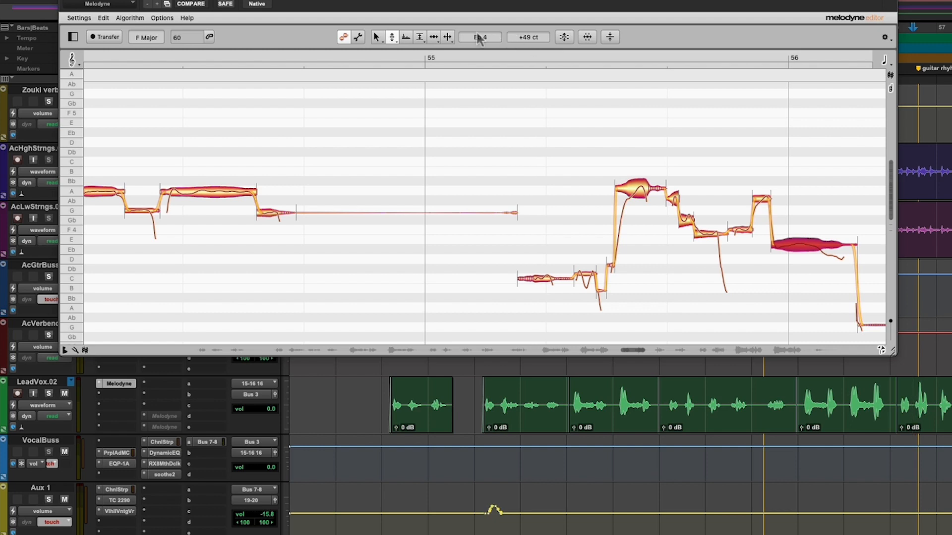
left_click_drag(801, 248, 801, 242)
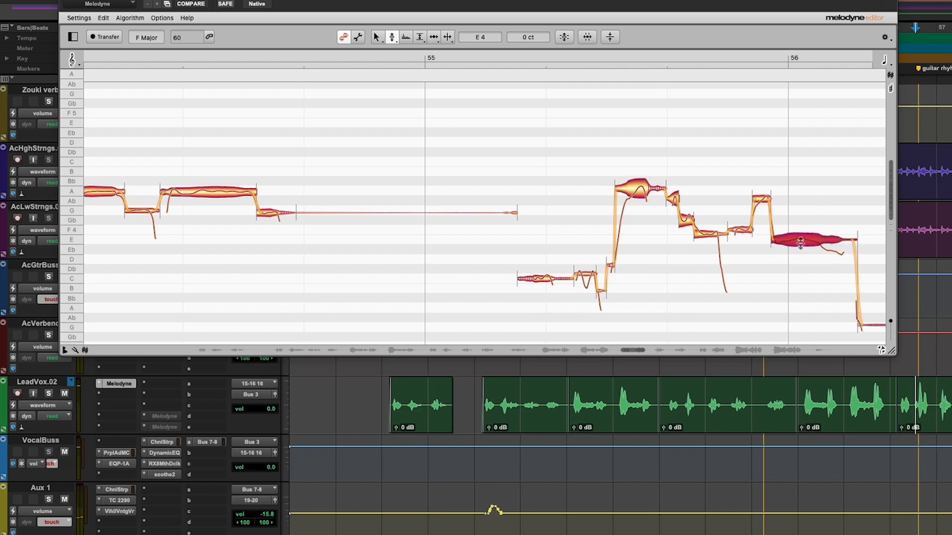
key("space")
key("super+z")
key("super+z")
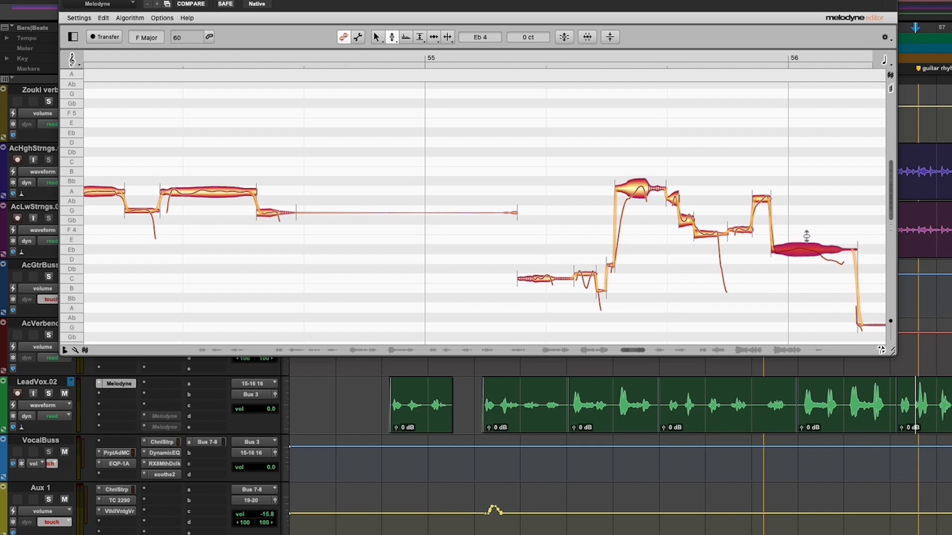
left_click(802, 231)
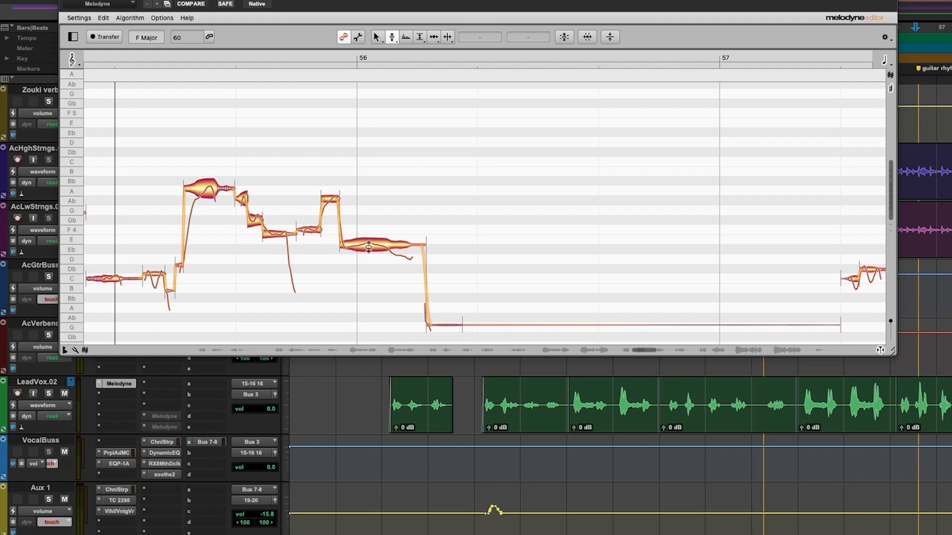
- Try raising the sustained note at bar 56 to E 4 at -14 ct and play the phrase
left_click_drag(368, 246, 367, 242)
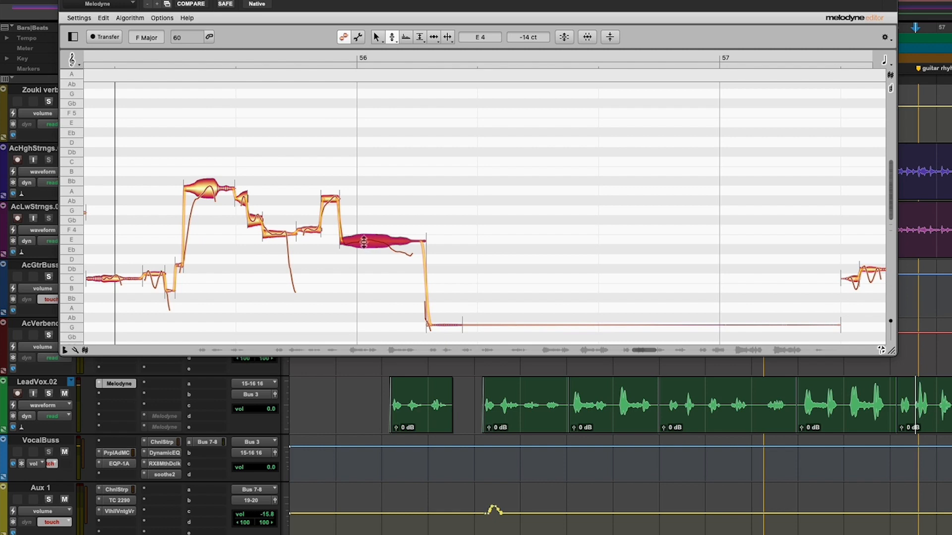
key("space")
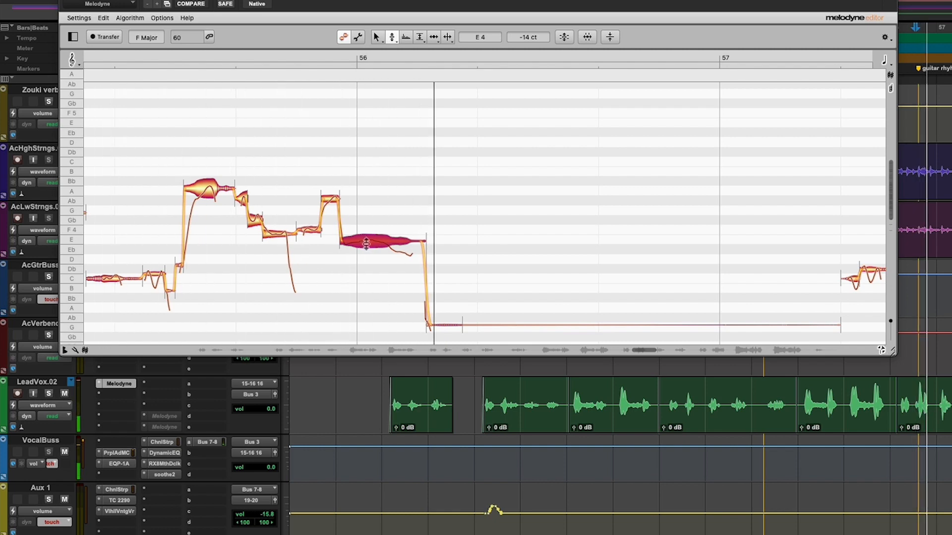
left_click(308, 231)
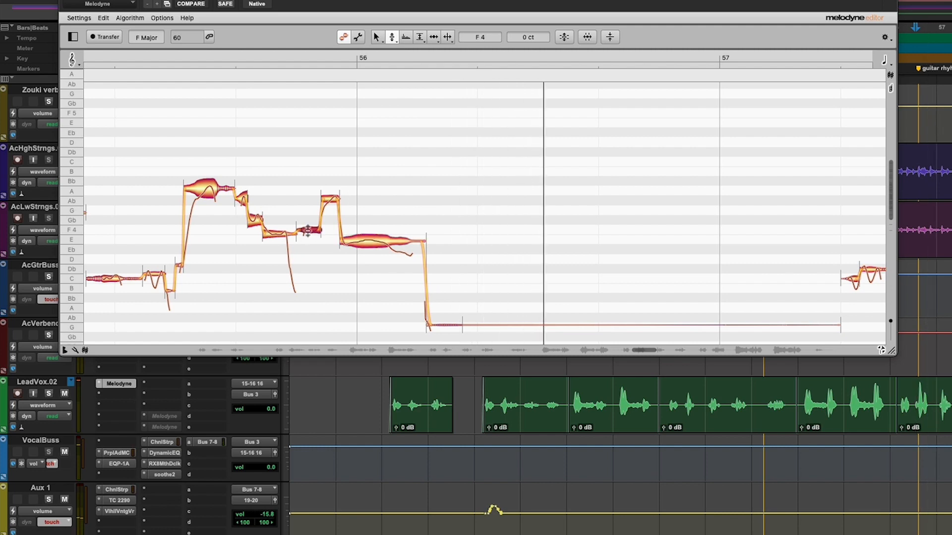
- Snap the flat F note before bar 56 to F 4 (0 ct), undo the pitch edit on the sustained bar 56 note, and play on
double_click(286, 233)
key("space")
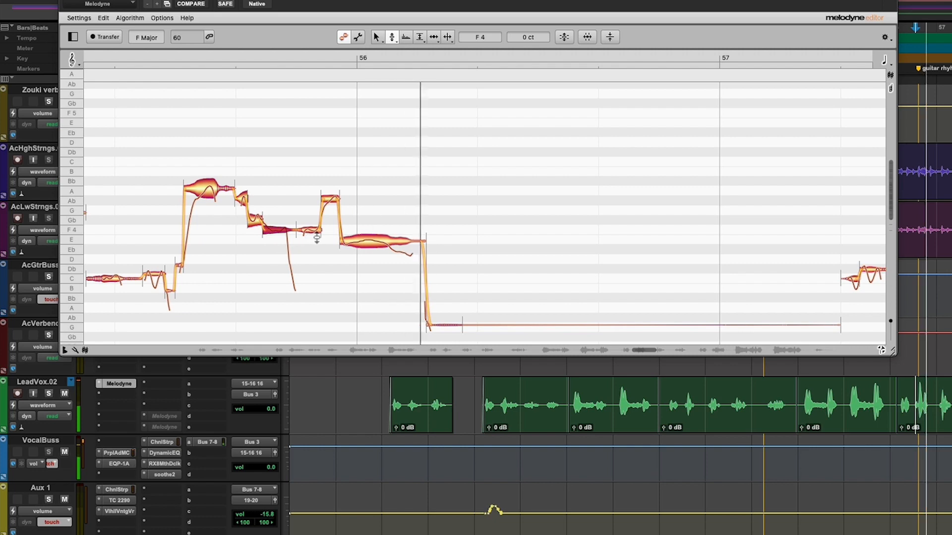
key("space")
left_click(363, 240)
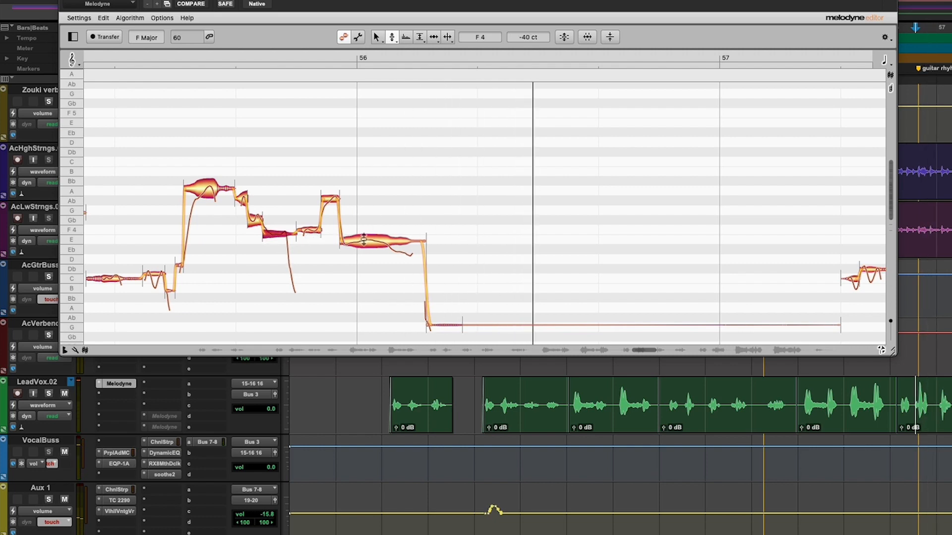
key("super+z")
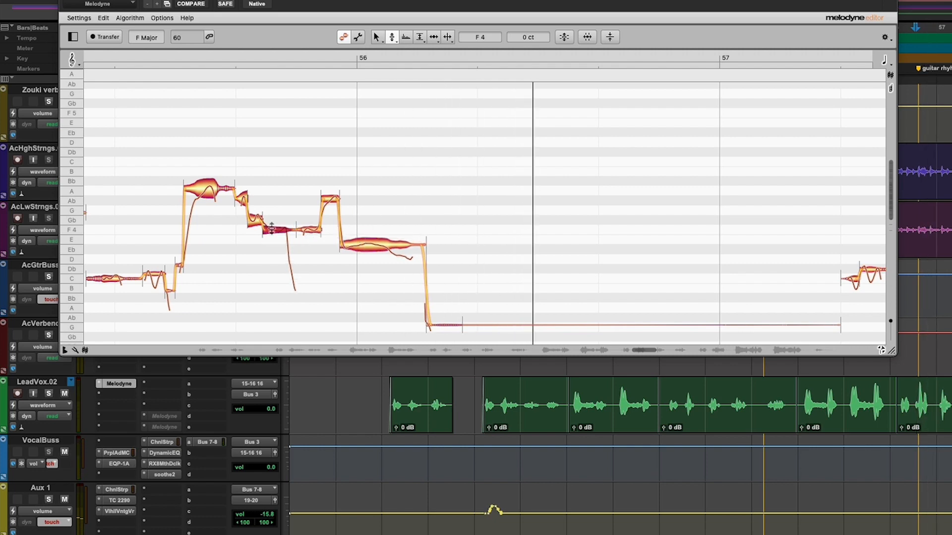
left_click(274, 209)
key("space")
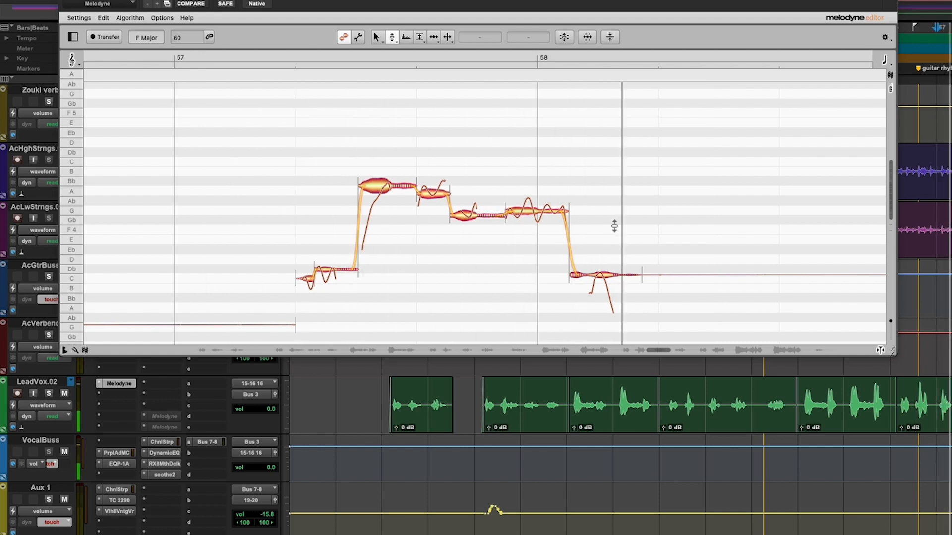
- Play on to bar 62, snap the short G note between its two A notes to G 4 (0 ct), and continue listening
left_click_drag(809, 221, 907, 205)
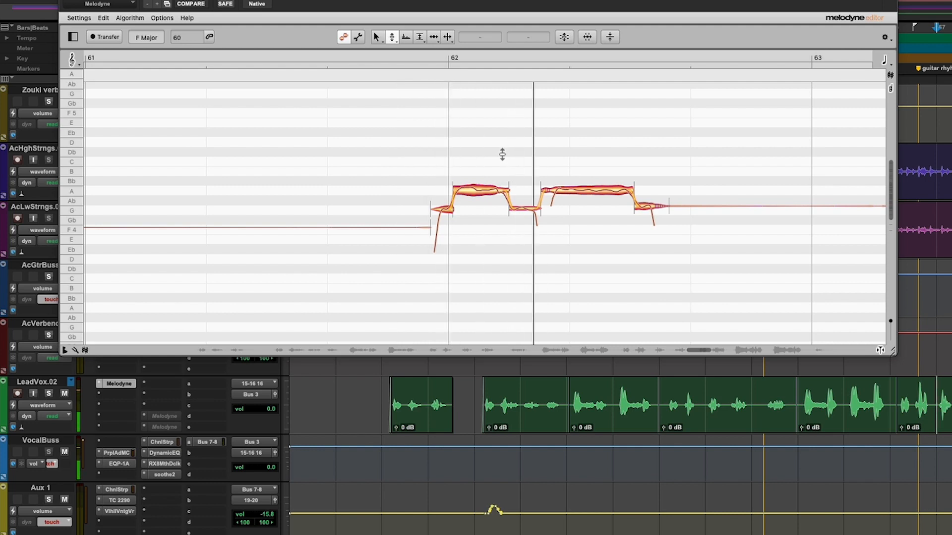
left_click(524, 208)
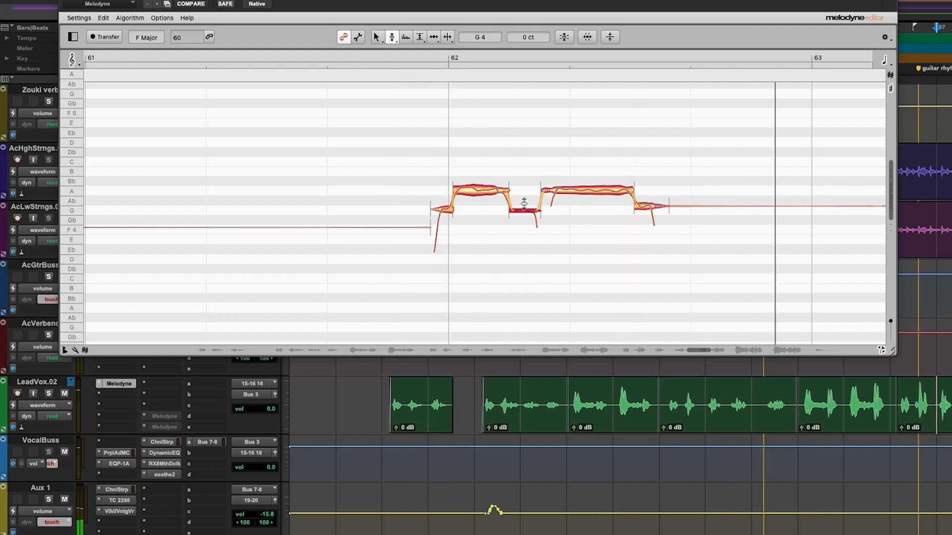
left_click(694, 159)
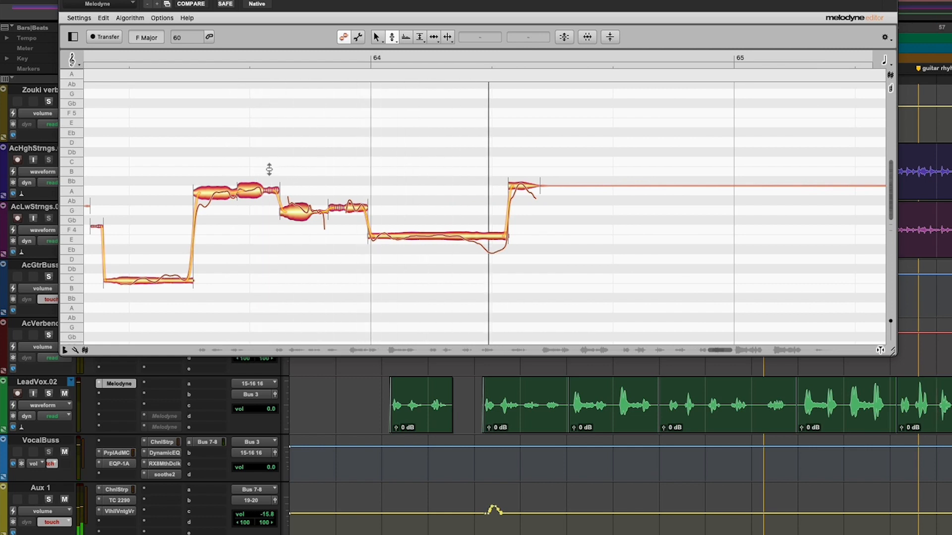
- Reduce the pitch drift of the low C note before bar 64 to 14.0 % with the Pitch Drift tool
right_click(245, 304)
left_click(222, 299)
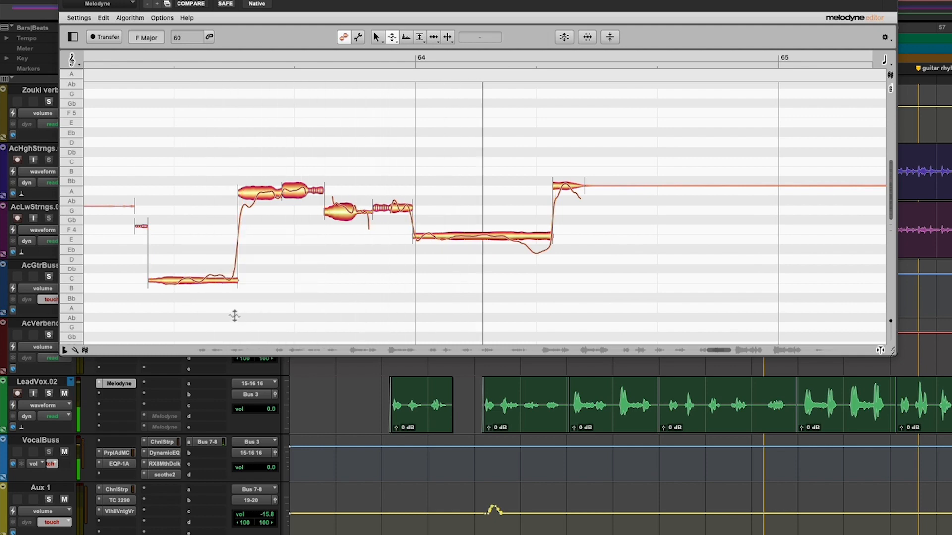
right_click(234, 315)
left_click(233, 305)
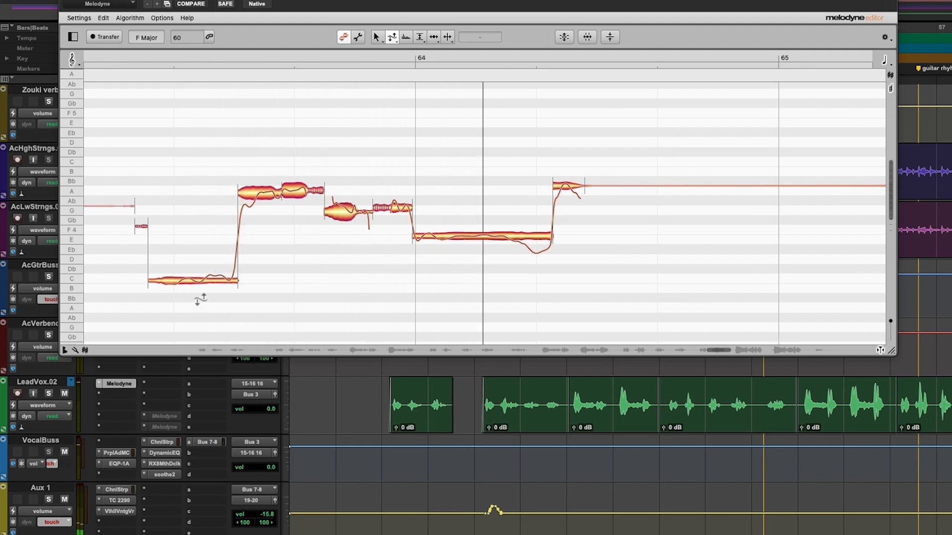
left_click_drag(171, 282, 170, 291)
- Snap the low C note before bar 64 to C 4 (0 ct) with the Pitch tool and play it back
right_click(179, 283)
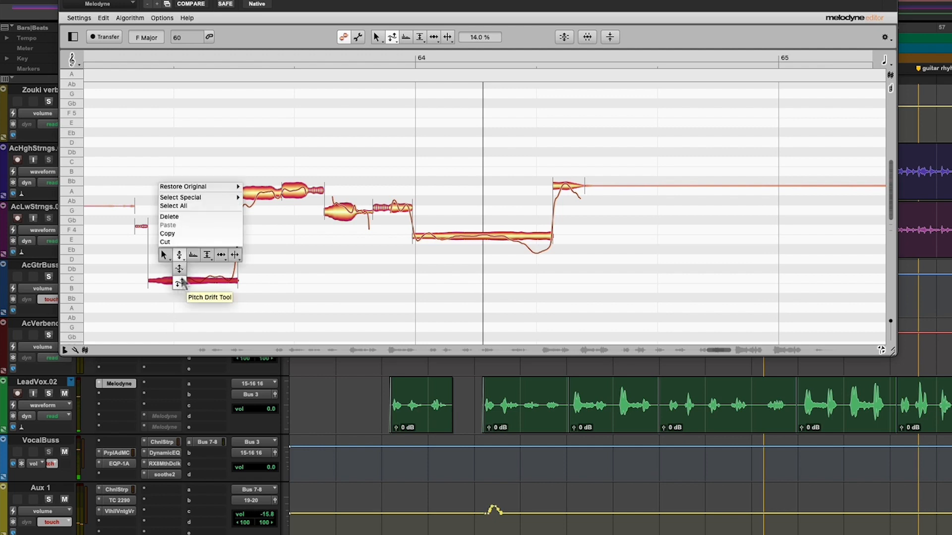
left_click(179, 256)
key("space")
left_click(186, 269)
left_click(186, 278)
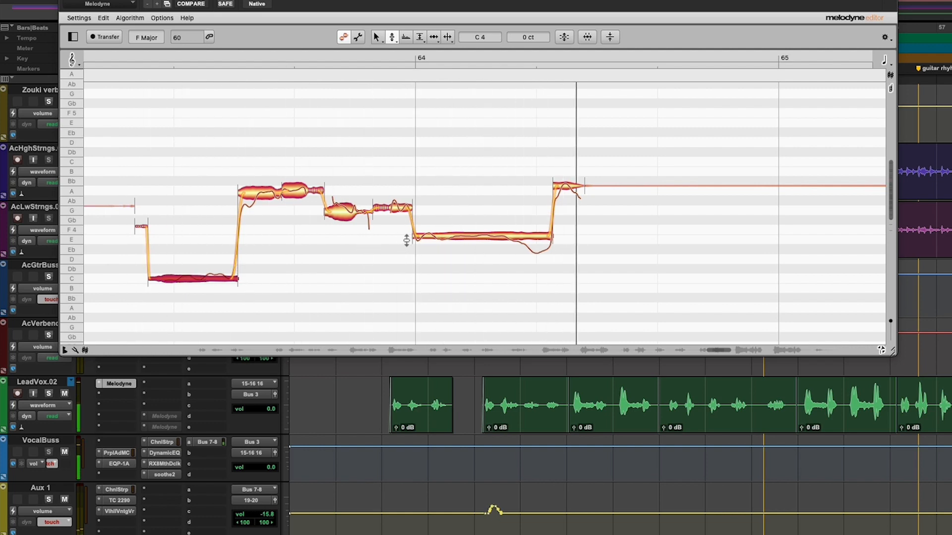
- Compare the sustained note at bar 64 at E 4 with 0 ct and with +38 ct while playing the phrase
left_click(449, 237)
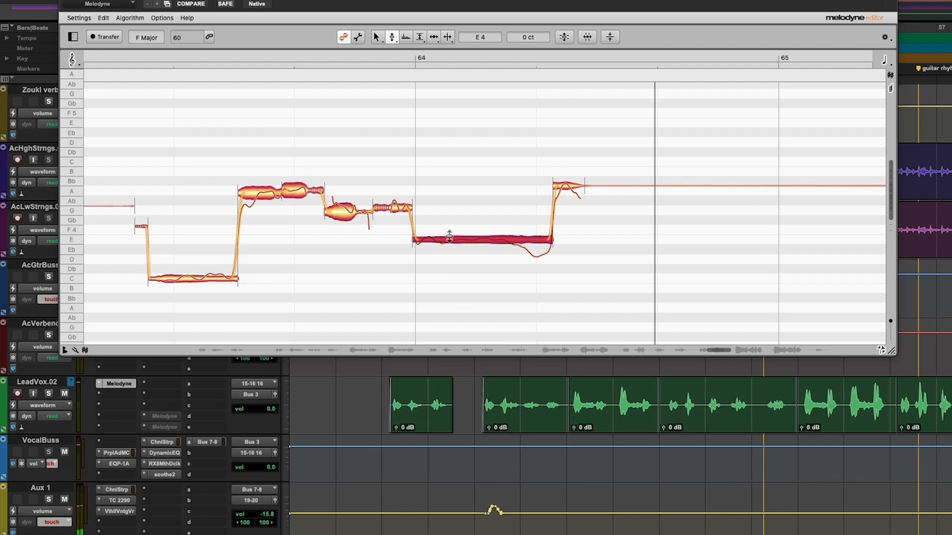
left_click_drag(449, 237, 454, 235)
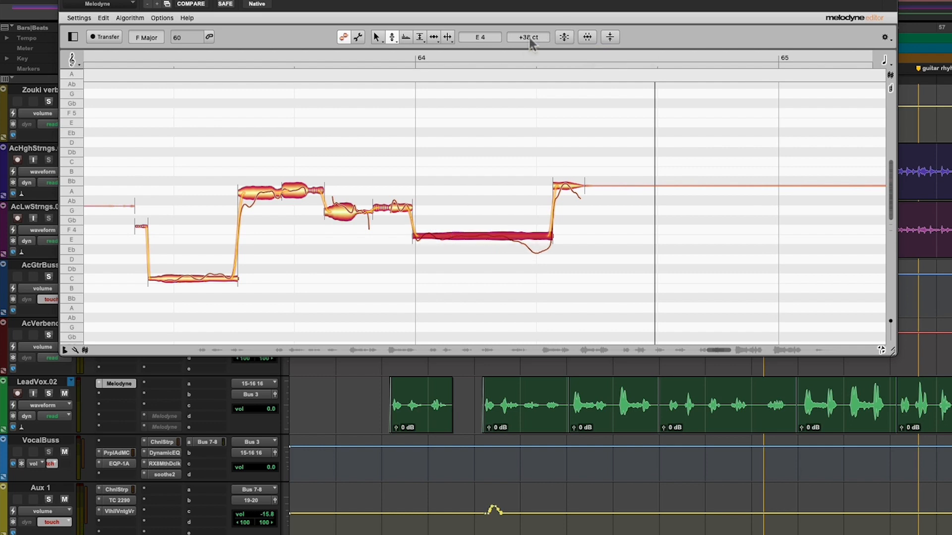
double_click(477, 234)
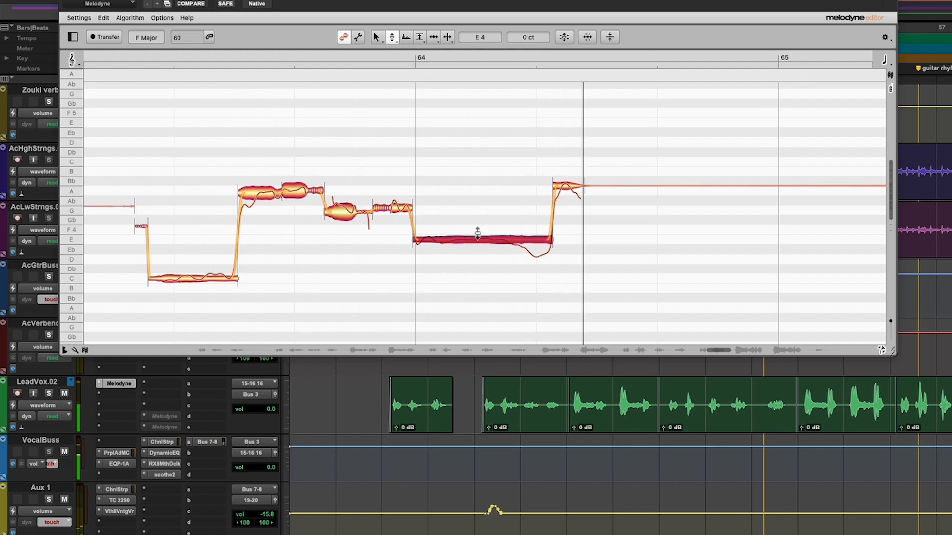
double_click(478, 234)
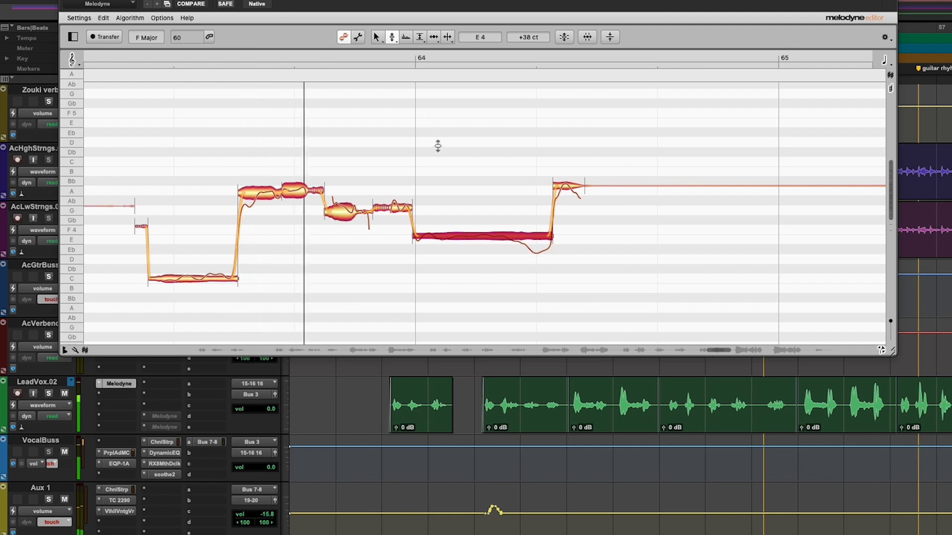
double_click(474, 236)
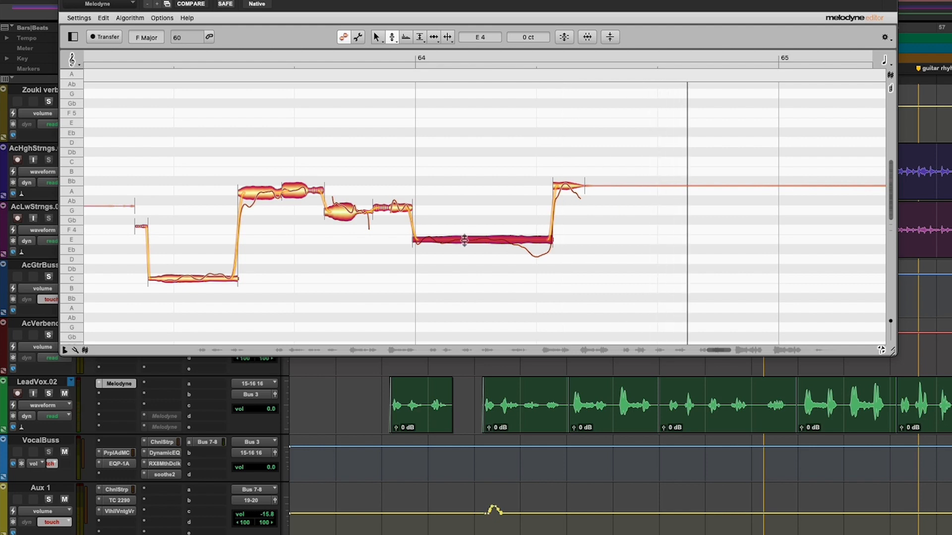
- Try the sustained bar 64 note at E 4 +25 ct, play it, and settle on +12 ct
left_click_drag(464, 240, 463, 240)
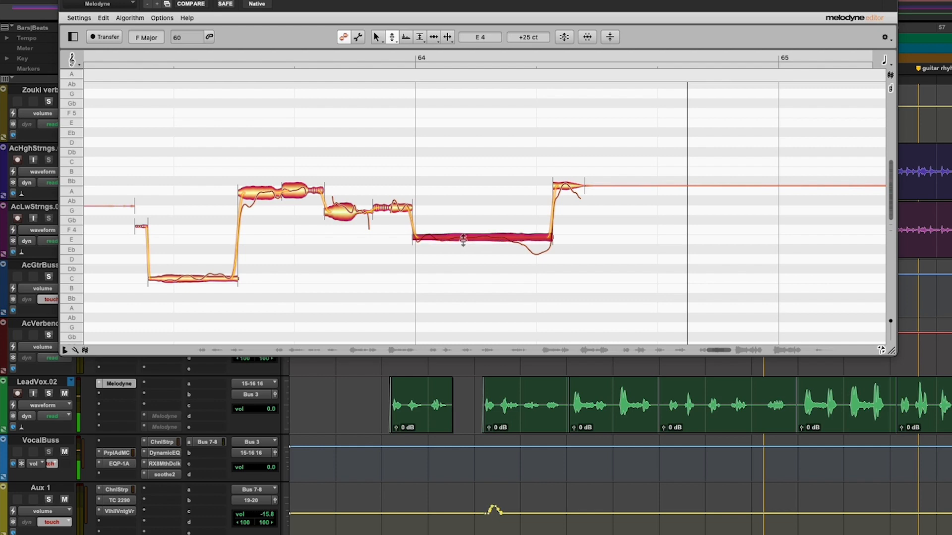
key("space")
left_click(438, 177)
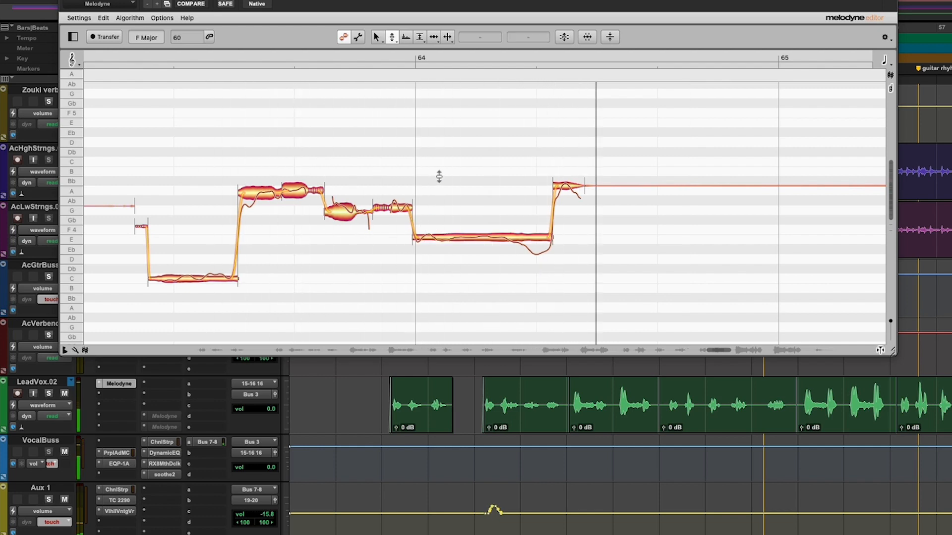
left_click(413, 62)
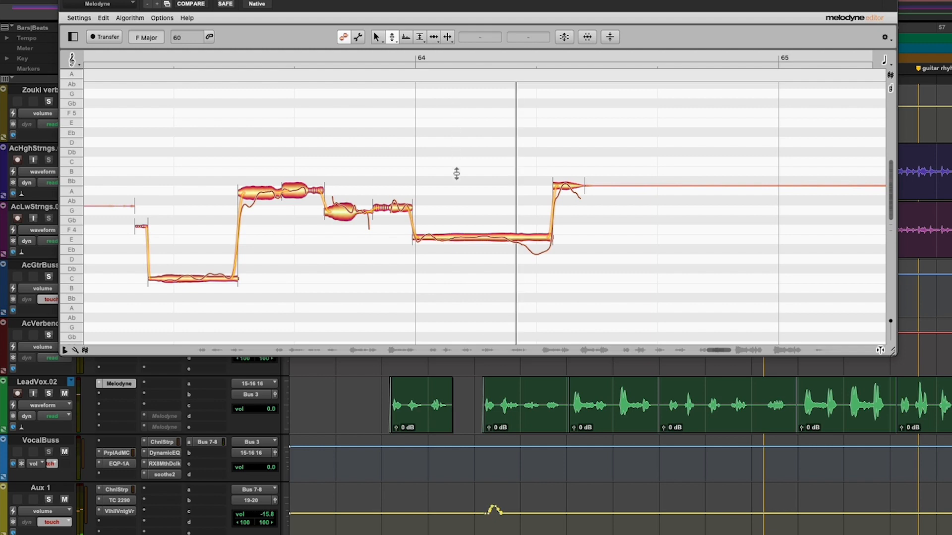
left_click_drag(462, 238, 470, 238)
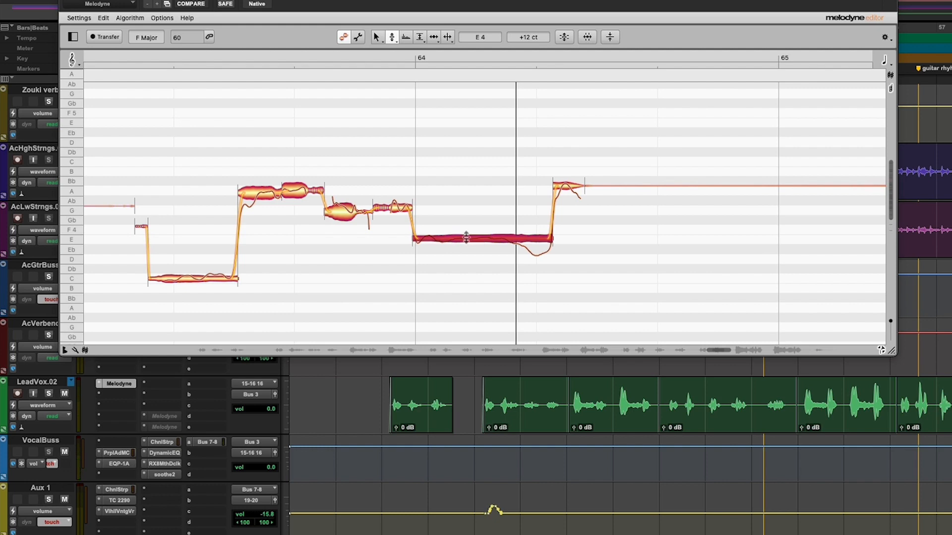
key("space")
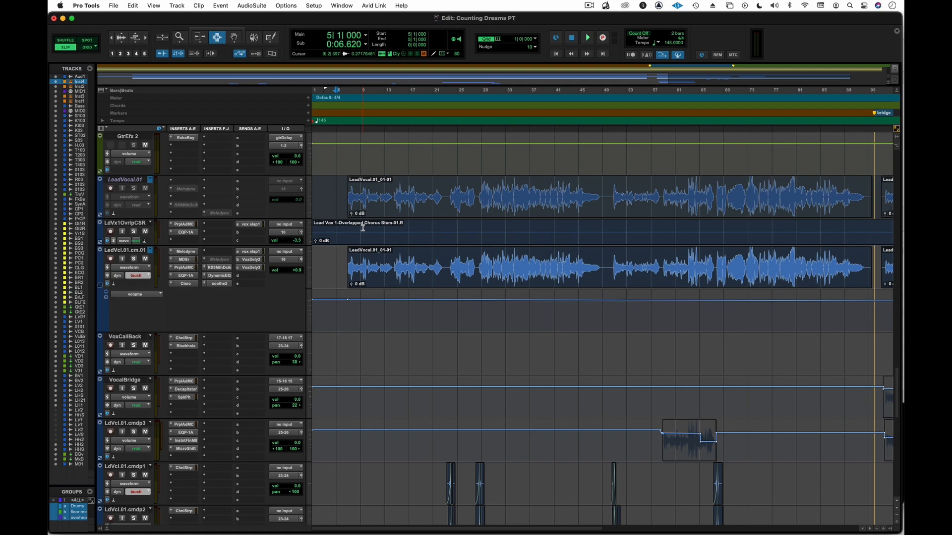
- In the Counting Dreams session, open Melodyne on the LeadVocal.01.cm.01 track, set the key to G Major, and play the vocal
left_click(185, 252)
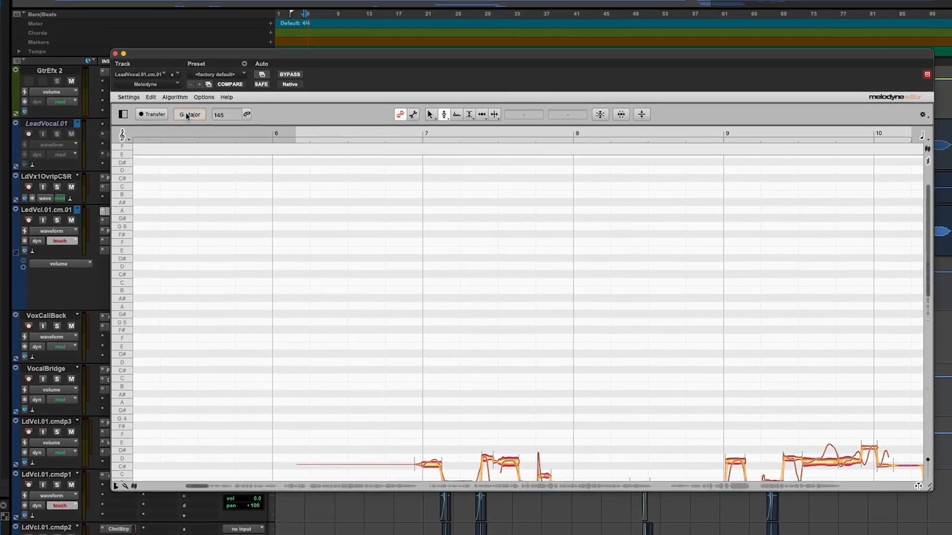
type("C Major")
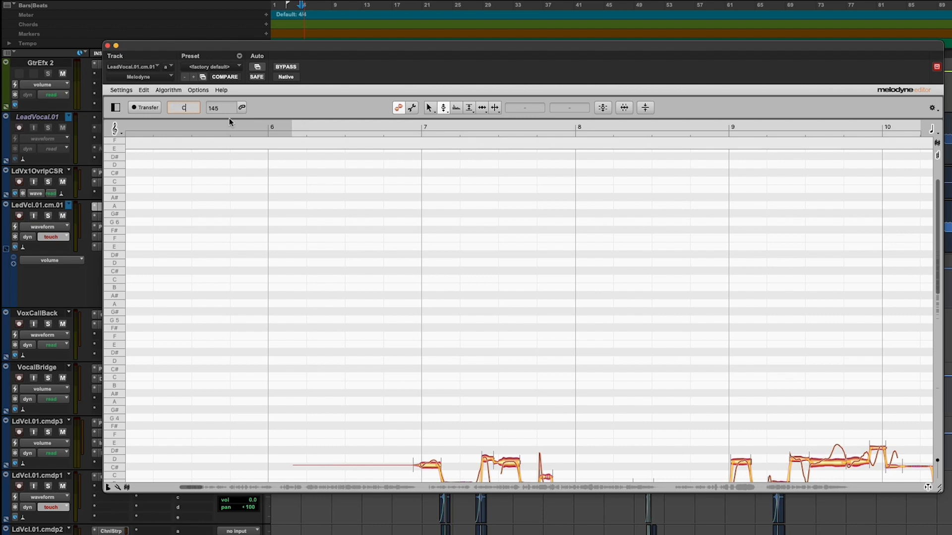
key("Return")
left_click(177, 107)
type("G Major")
key("Return")
scroll(322, 214, "down", 5)
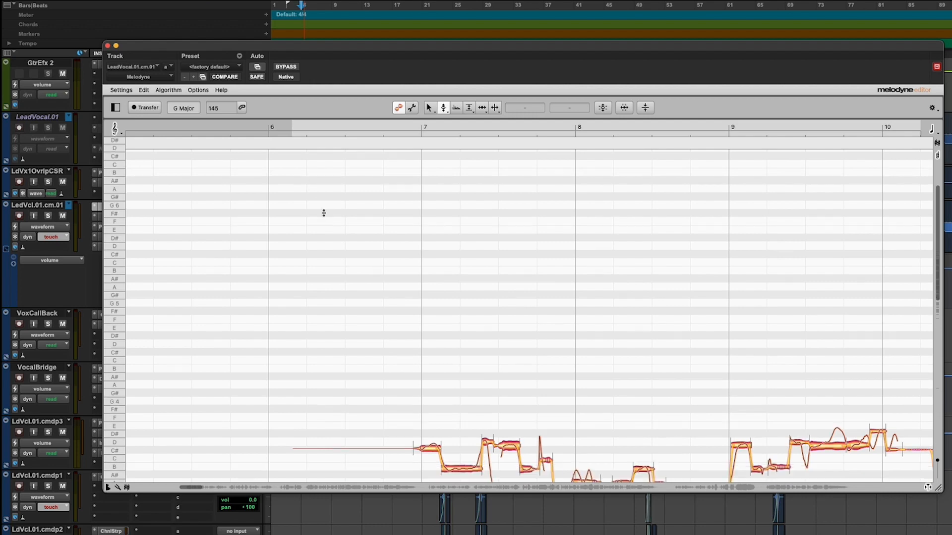
key("space")
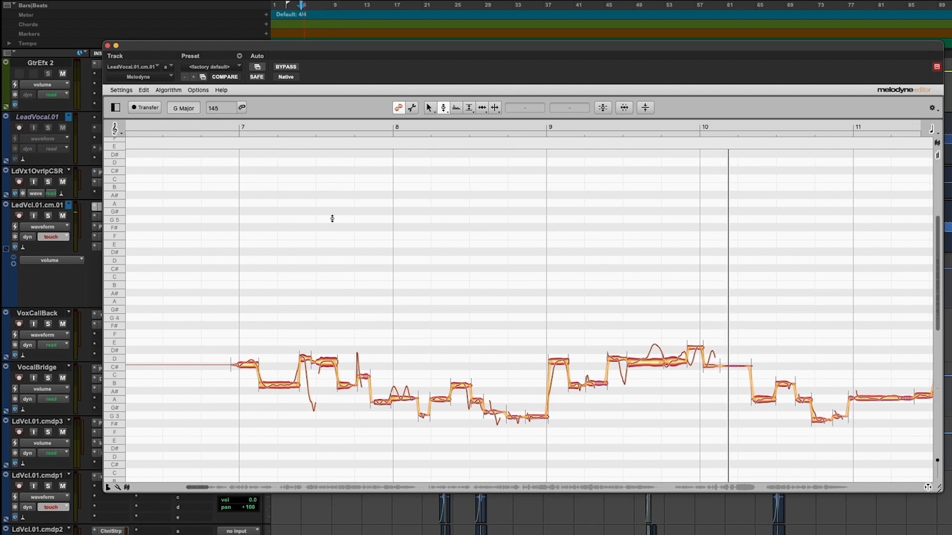
- Set the pitch correction macro to 100 % Pitch Center and 100 % Pitch Drift
left_click(601, 109)
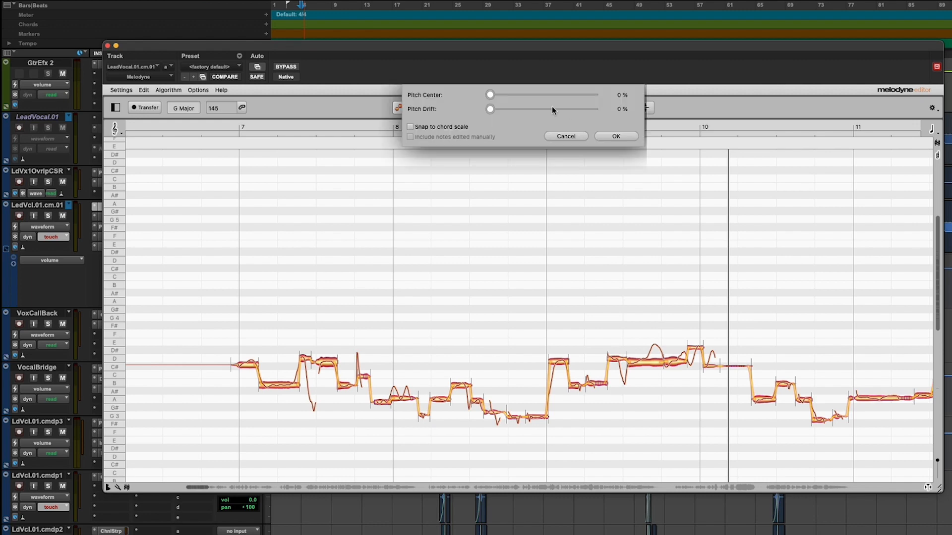
left_click_drag(487, 94, 623, 104)
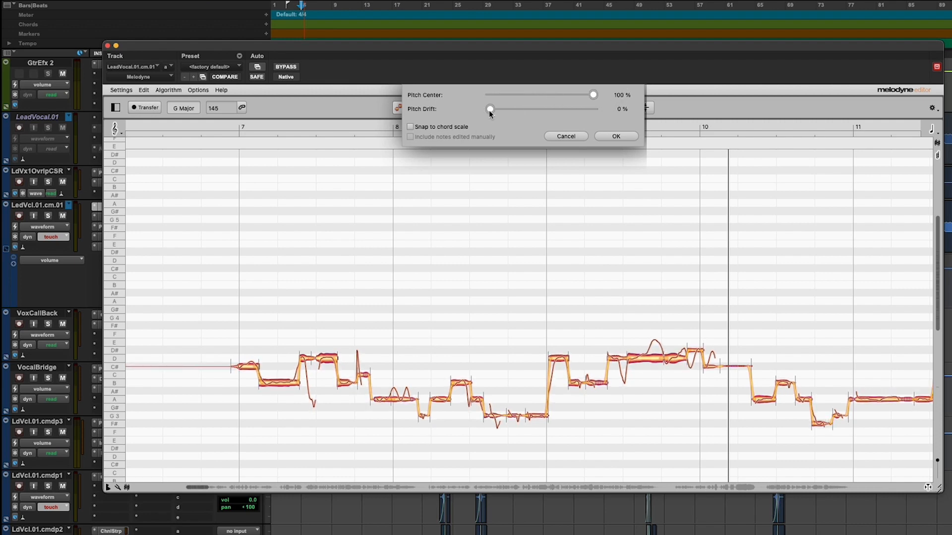
left_click_drag(490, 110, 608, 110)
- Compare the notes with and without Snap to chord scale, leave the option enabled, and apply the pitch correction
left_click(411, 127)
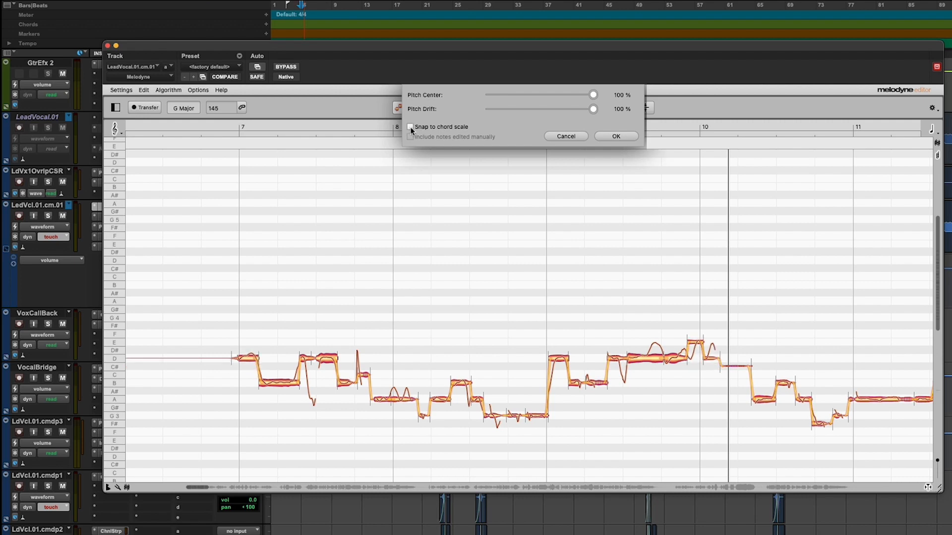
left_click(411, 127)
left_click(410, 127)
left_click(410, 128)
left_click(411, 128)
left_click(410, 128)
left_click(410, 128)
left_click(616, 135)
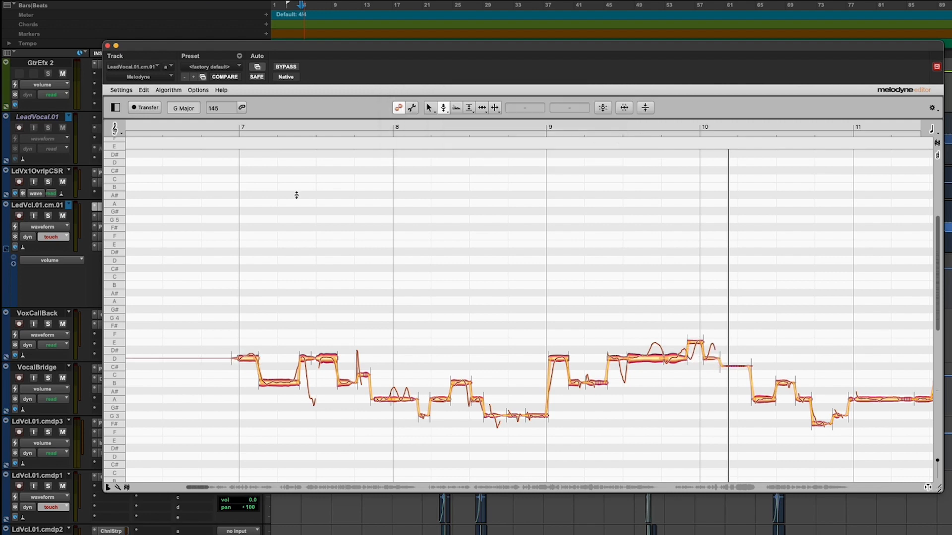
- Play the corrected phrase from before bar 7 and lower the first note at bar 7 to D 4 at -14 ct
left_click(196, 128)
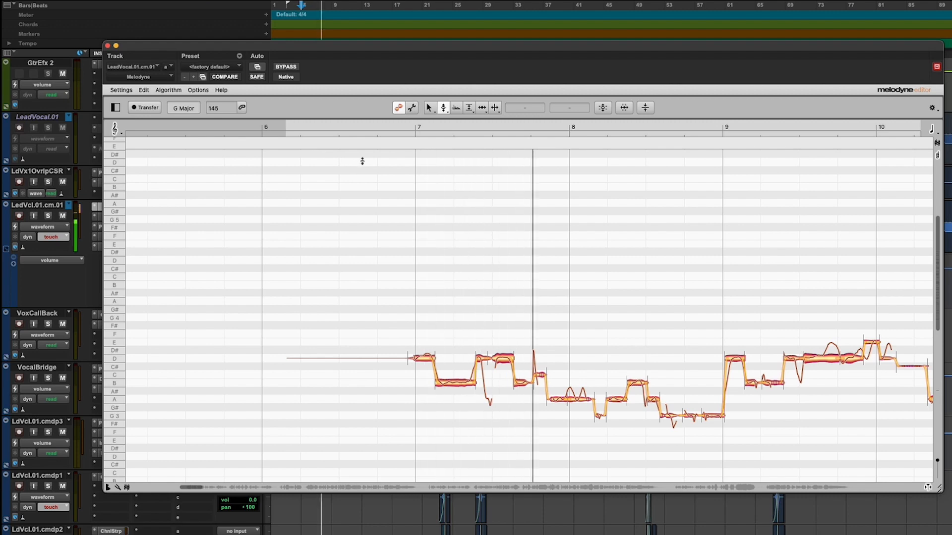
key("space")
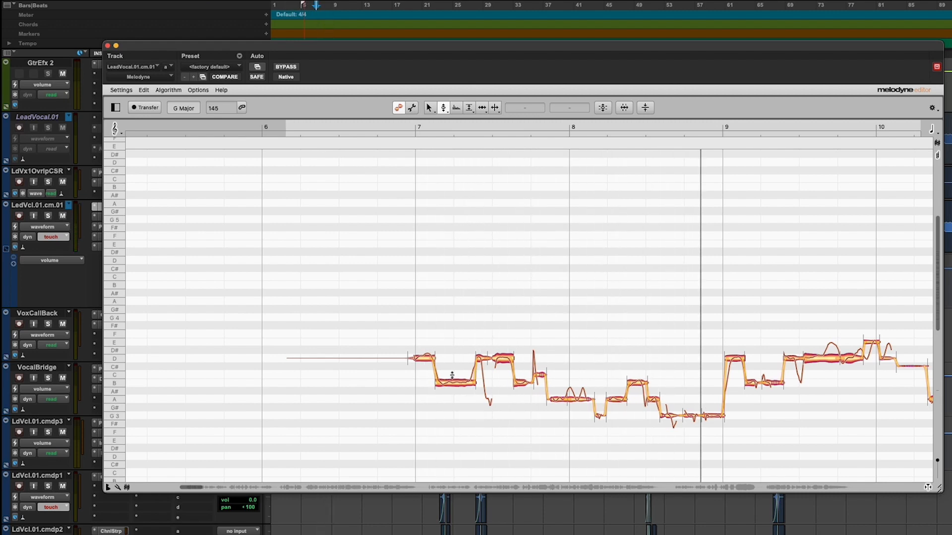
left_click_drag(421, 358, 421, 361)
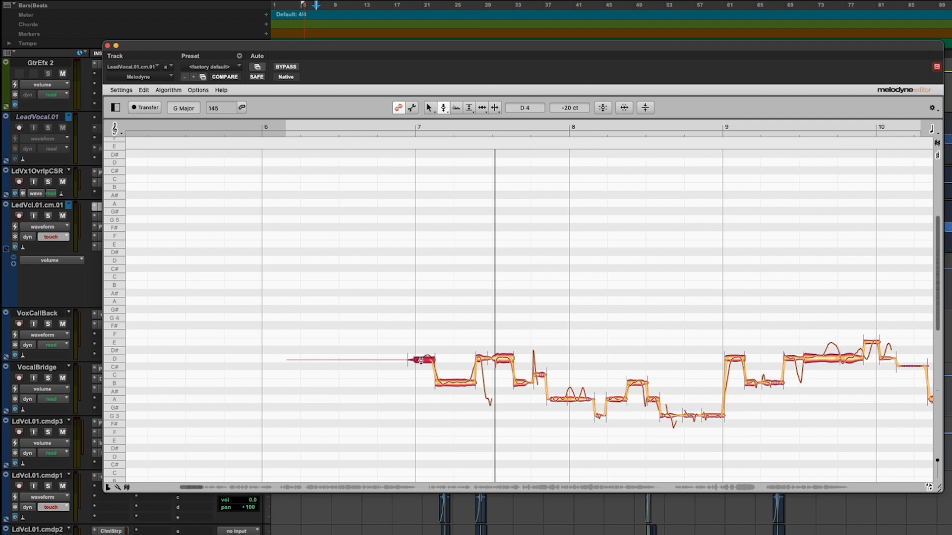
left_click_drag(426, 360, 424, 359)
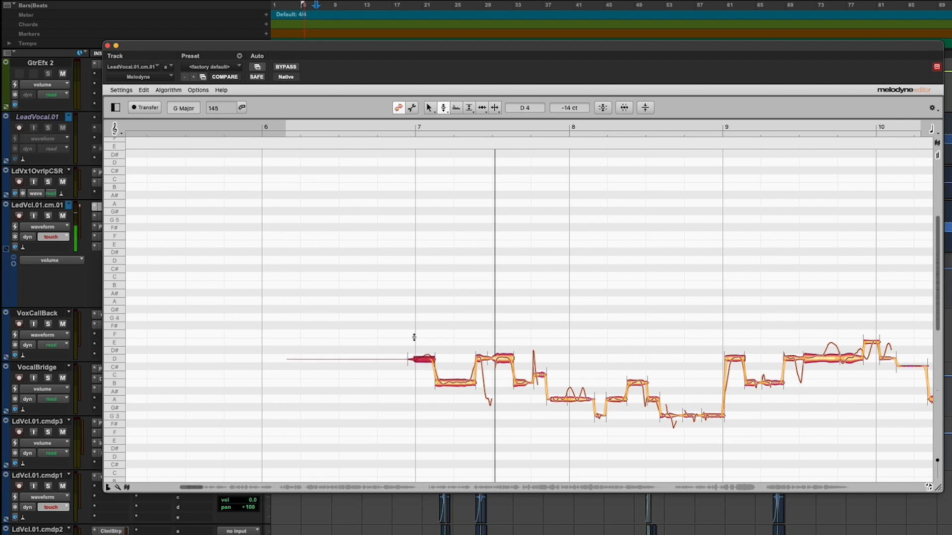
key("space")
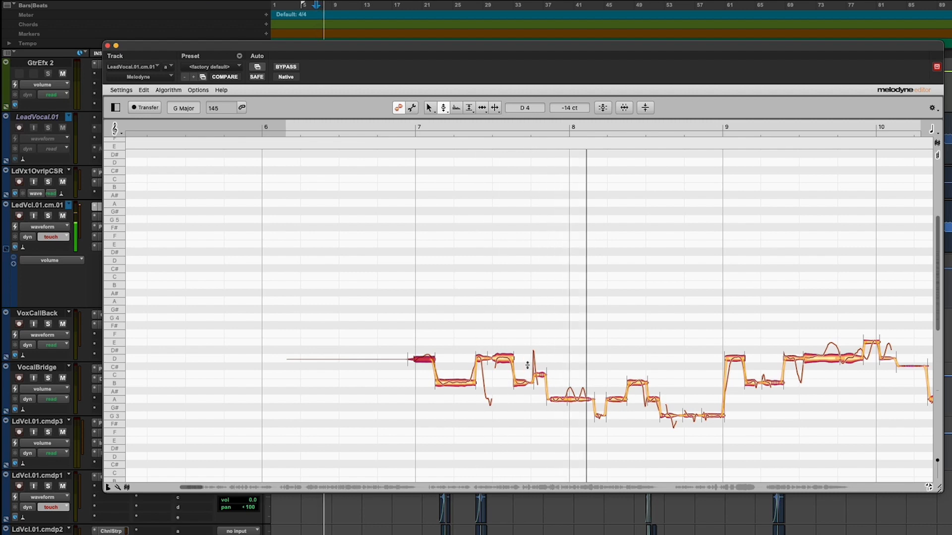
key("space")
- Split the long A 3 note at bar 8 in two with the Main tool while playing the phrase
right_click(568, 383)
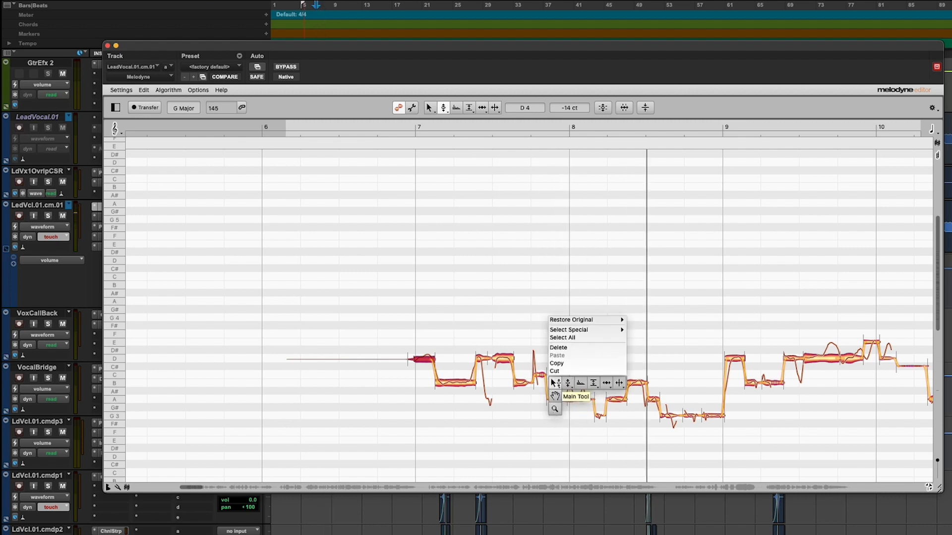
left_click(554, 382)
left_click(555, 396)
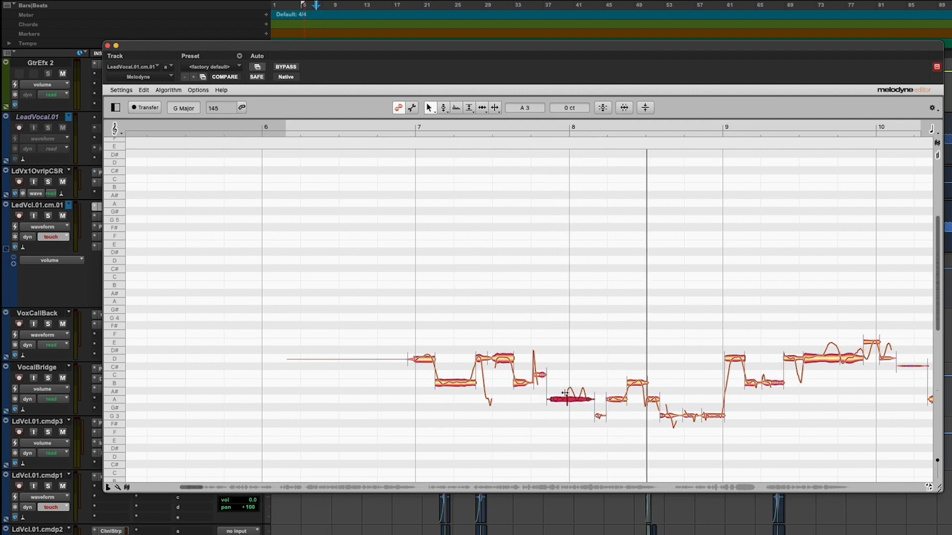
key("space")
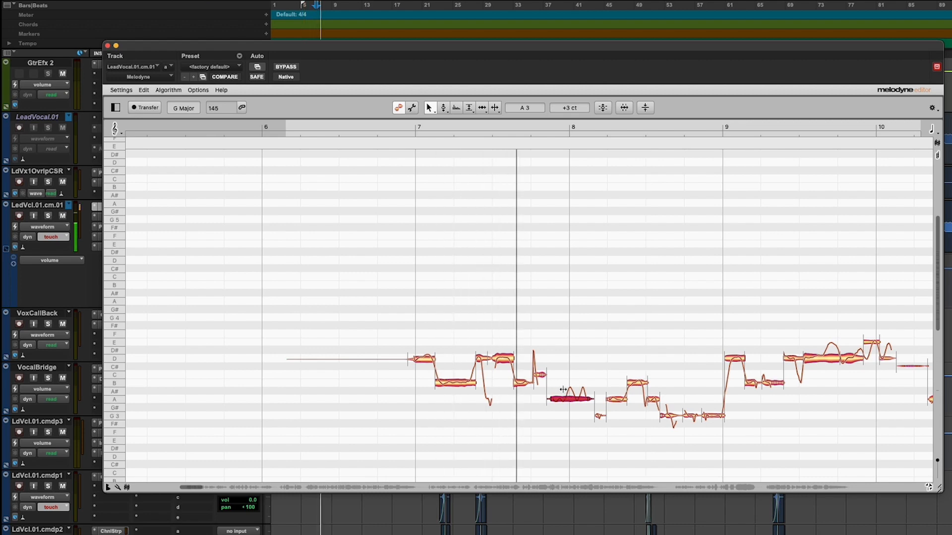
double_click(565, 396)
- Set both halves of the split note at bar 8 to A 3 (0 ct) with the Pitch tool and play them back
right_click(552, 363)
left_click(563, 363)
left_click(571, 392)
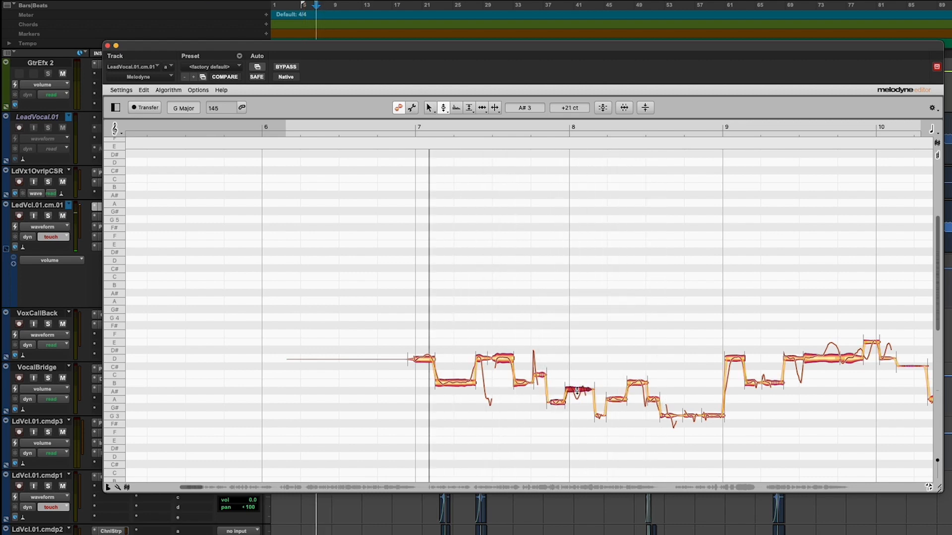
left_click_drag(576, 390, 558, 400)
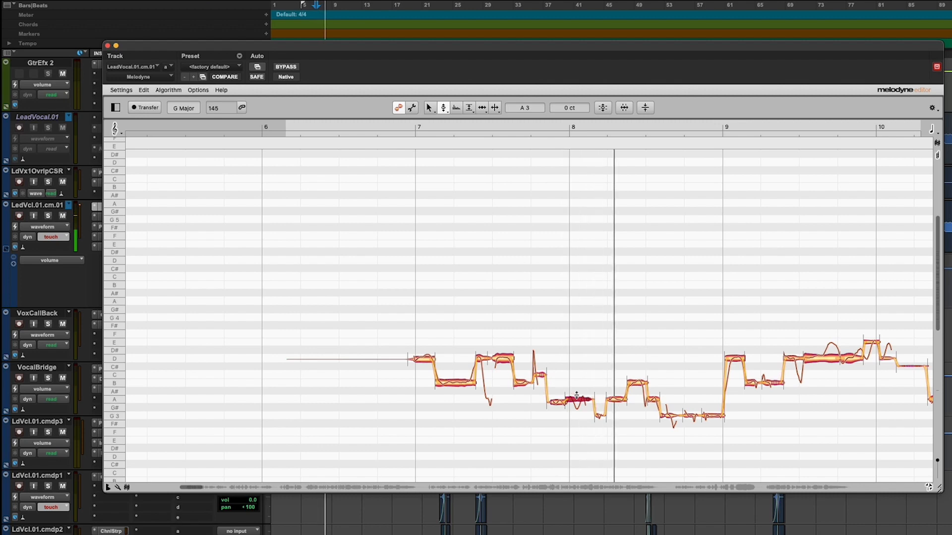
key("space")
double_click(557, 401)
key("space")
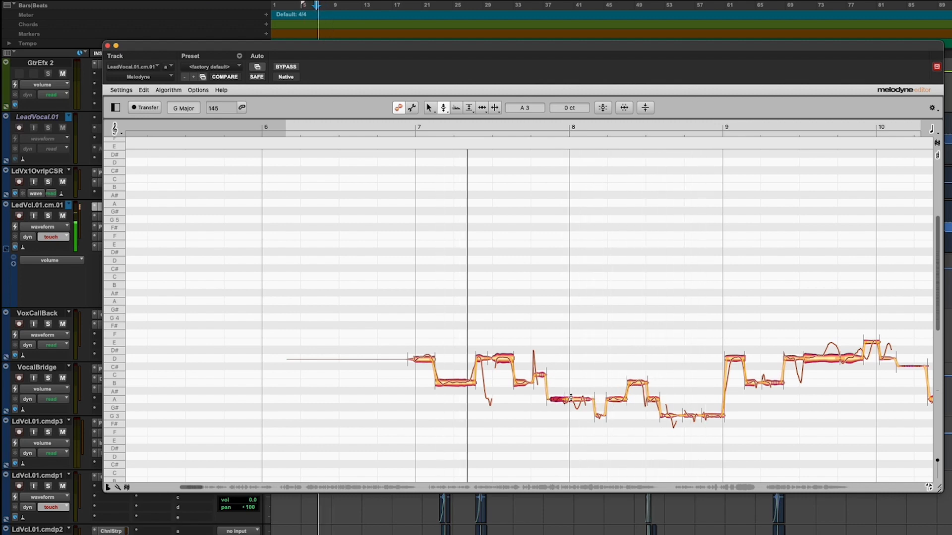
- Reduce the pitch modulation of the split A 3 note at bar 8 to 96% on its first half and 58% on its second
right_click(554, 401)
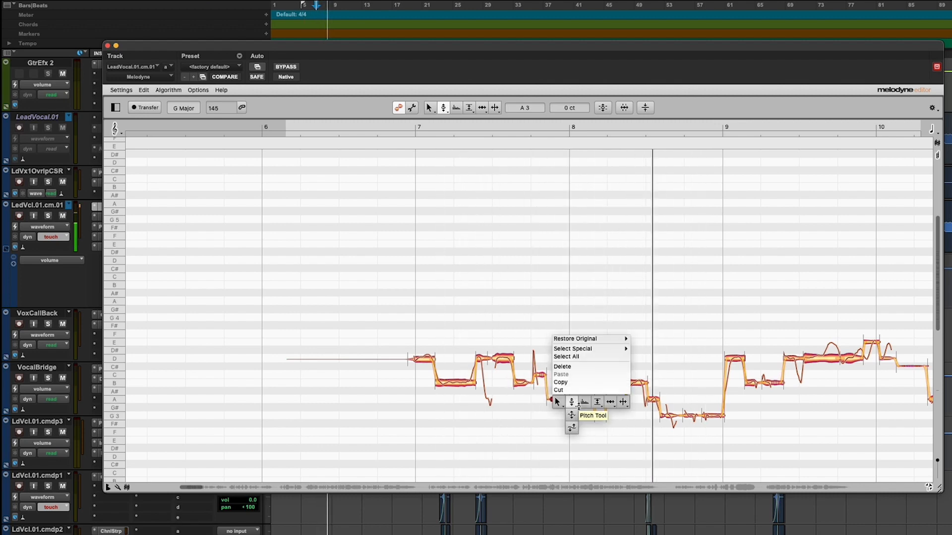
left_click(571, 428)
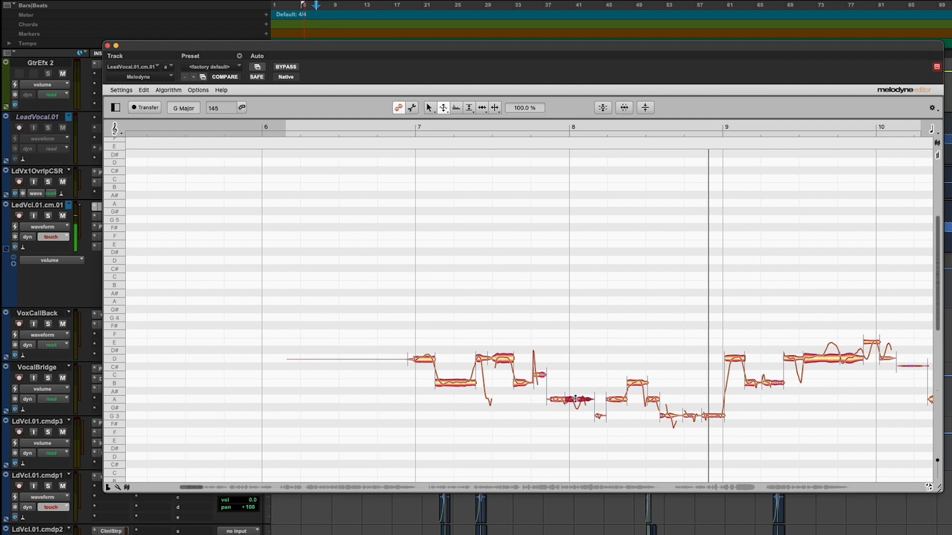
mouse_move(575, 399)
left_mouse_down()
mouse_move(574, 419)
mouse_move(558, 400)
left_mouse_up()
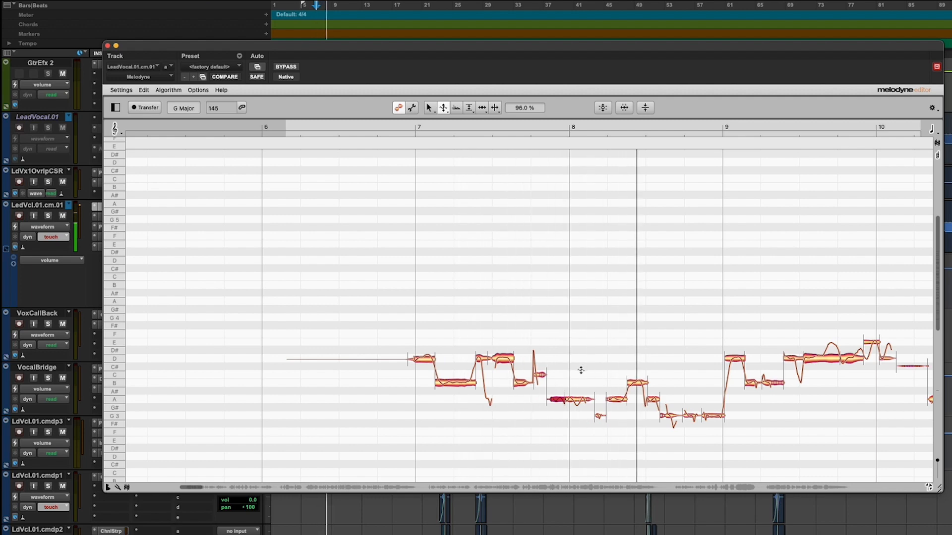
left_click_drag(571, 399, 565, 386)
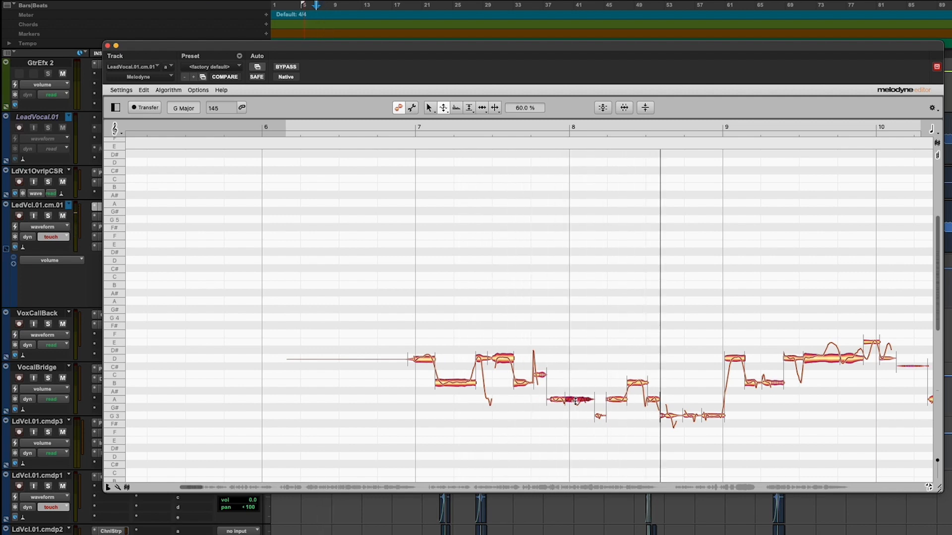
- Lower the second half of the split A 3 note at bar 8 to -14 ct with the Pitch tool, playing the phrase
right_click(559, 399)
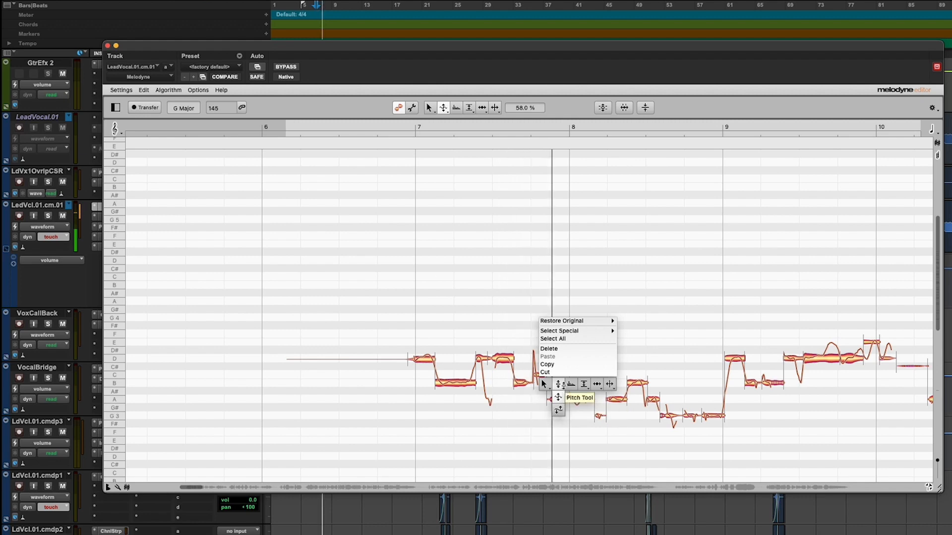
left_click(558, 385)
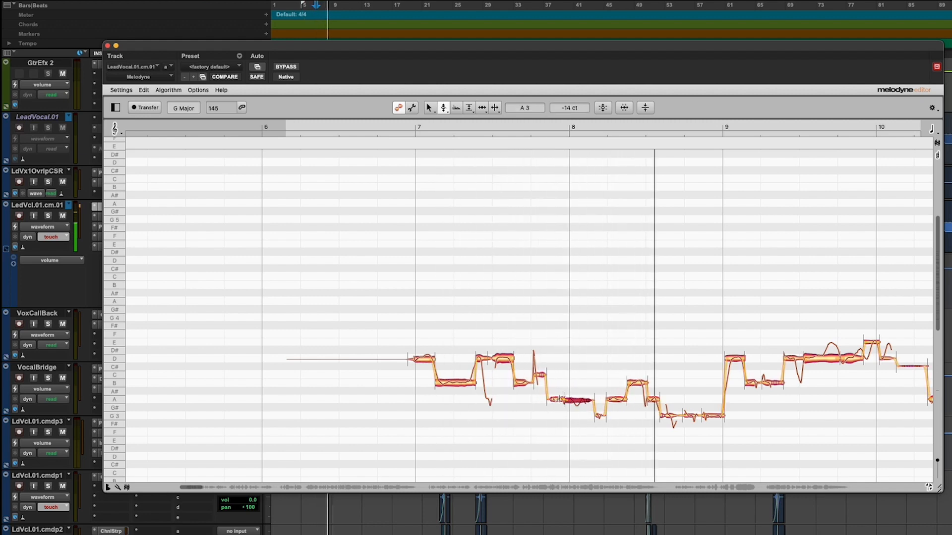
left_click_drag(571, 399, 572, 402)
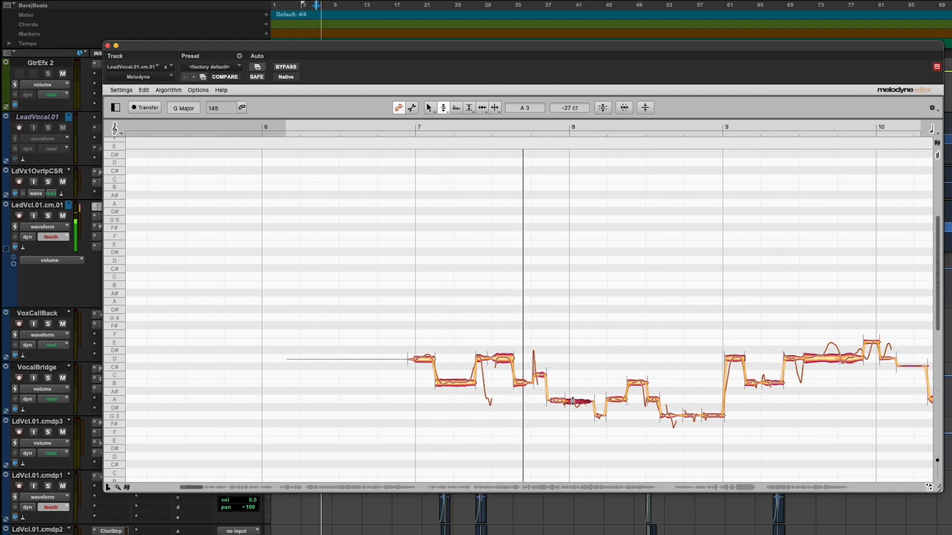
key("space")
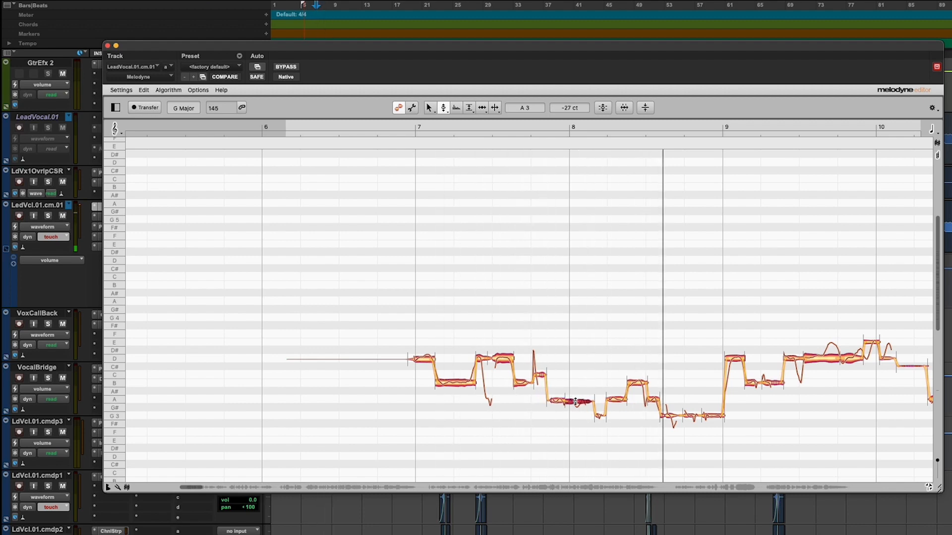
left_click_drag(573, 401, 575, 400)
key("space")
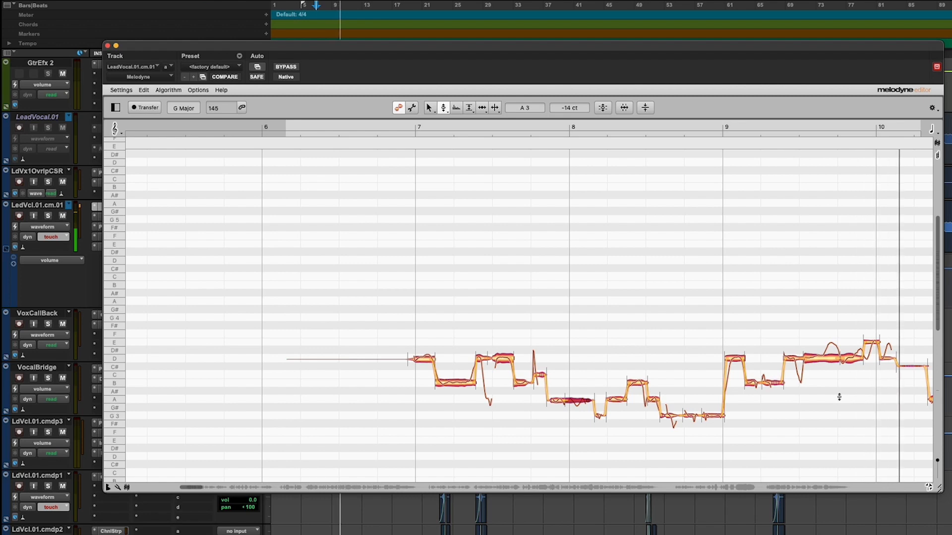
- Split the long D 4 note in the second half of bar 9 into three parts with the Main tool
right_click(824, 362)
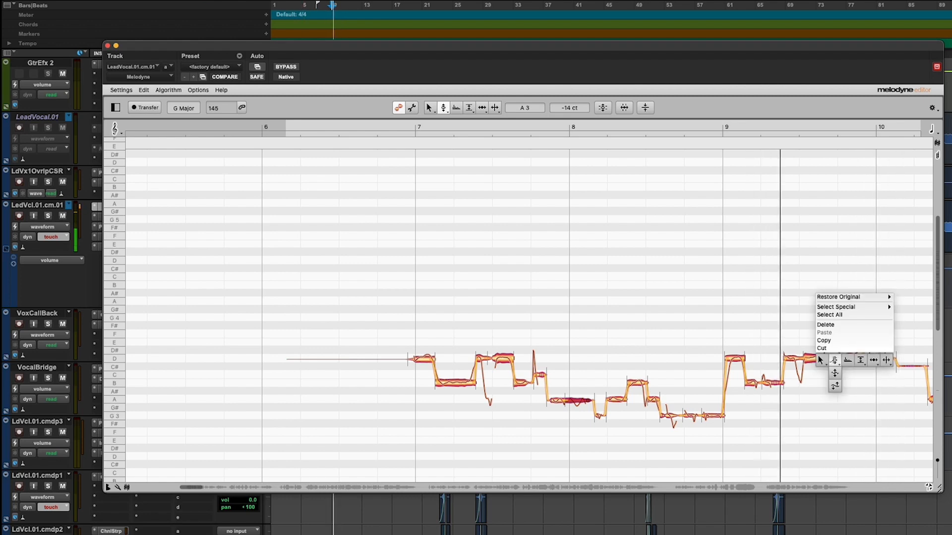
left_click(822, 360)
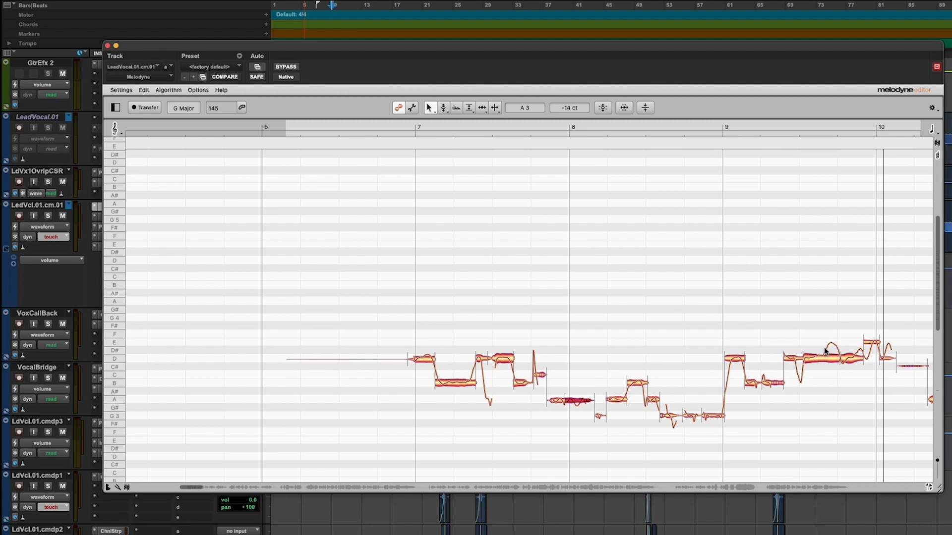
double_click(822, 355)
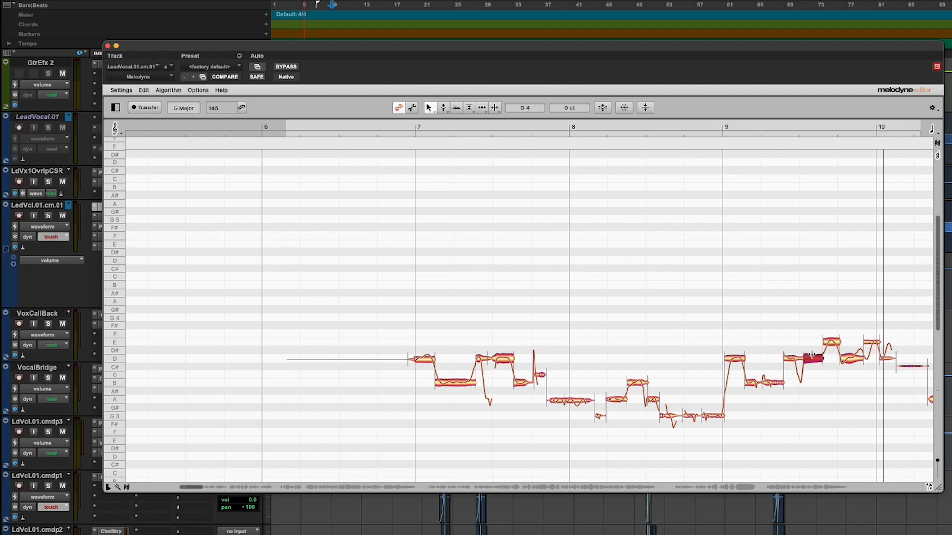
- Set the middle part of the split note before bar 10 to E 4 (0 ct) with the Pitch tool
right_click(811, 355)
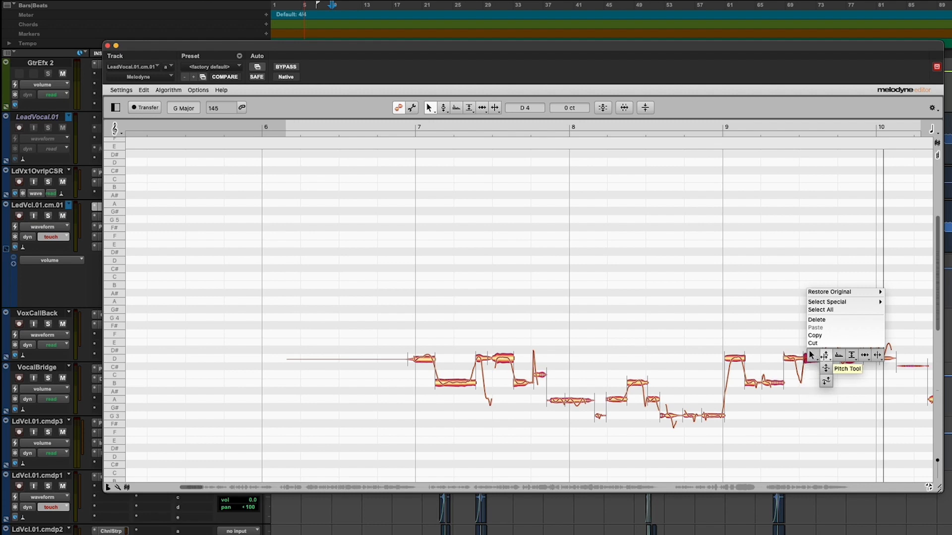
left_click(826, 369)
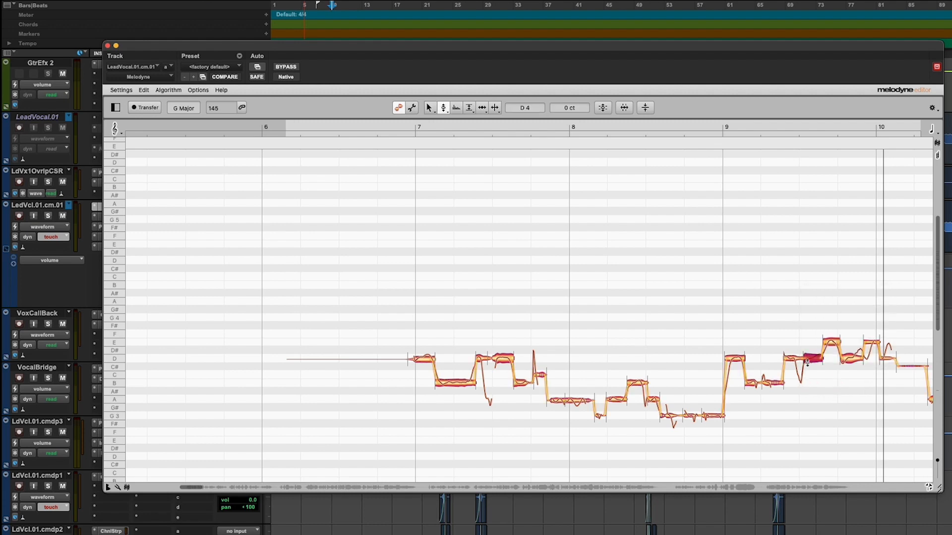
left_click(833, 342)
double_click(833, 342)
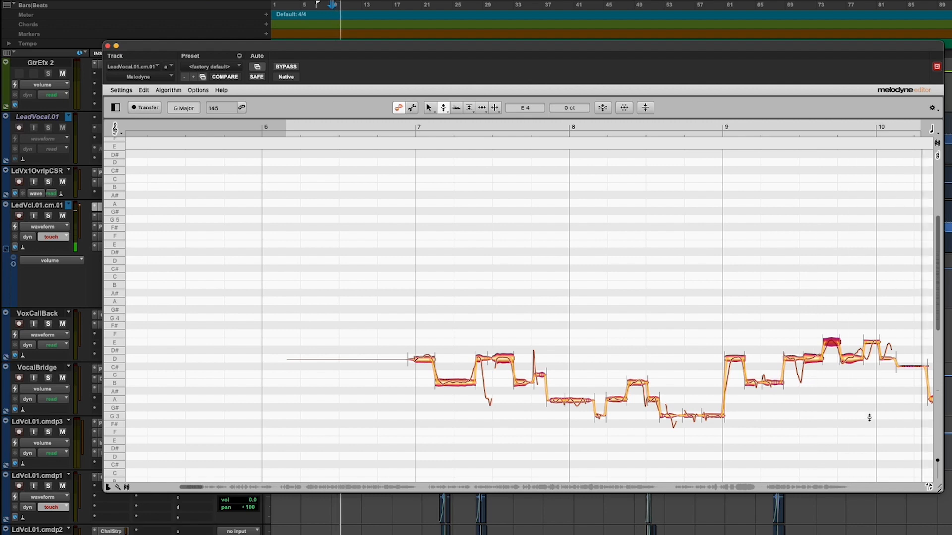
- Play the phrase from bar 10 and raise the F# 3 note before bar 11 to G 3 (0 ct)
left_click_drag(195, 293, 111, 280)
key("space")
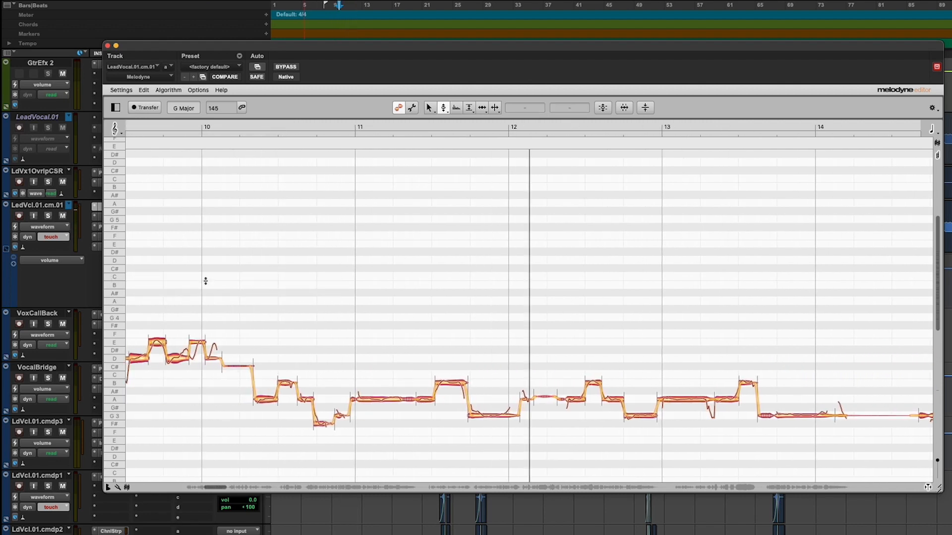
key("space")
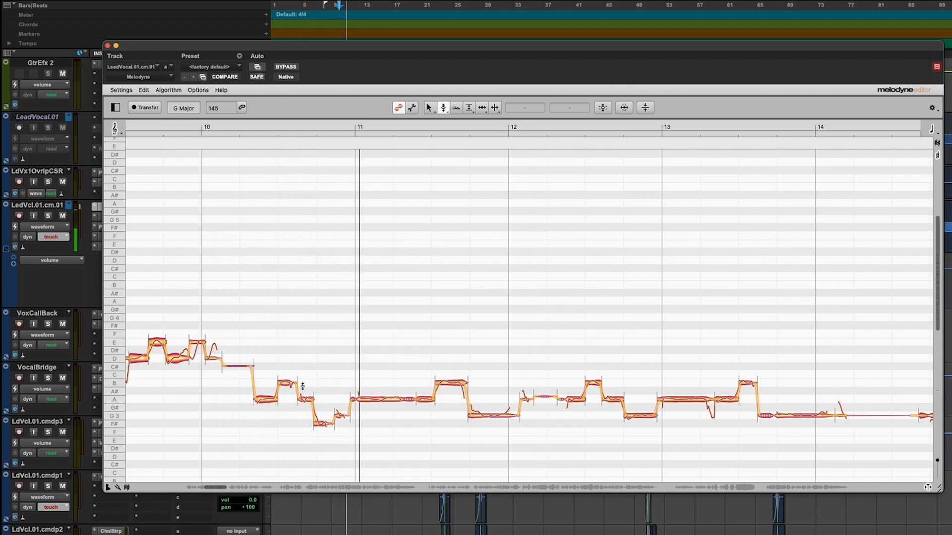
key("space")
left_click(318, 419)
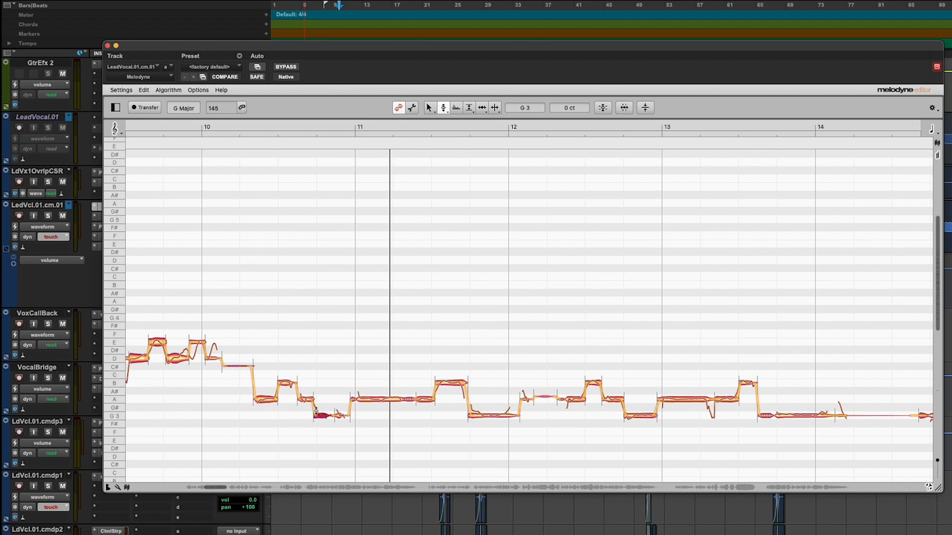
key("space")
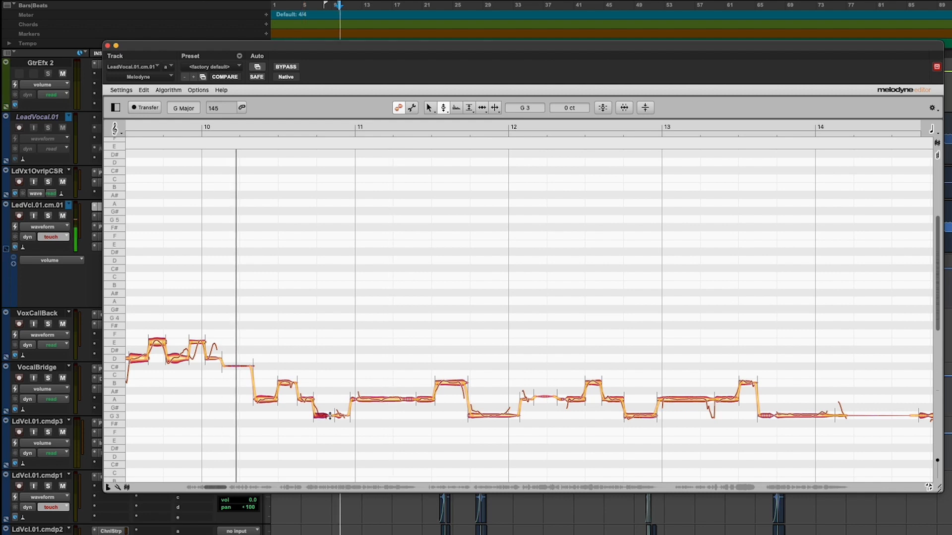
left_click(329, 384)
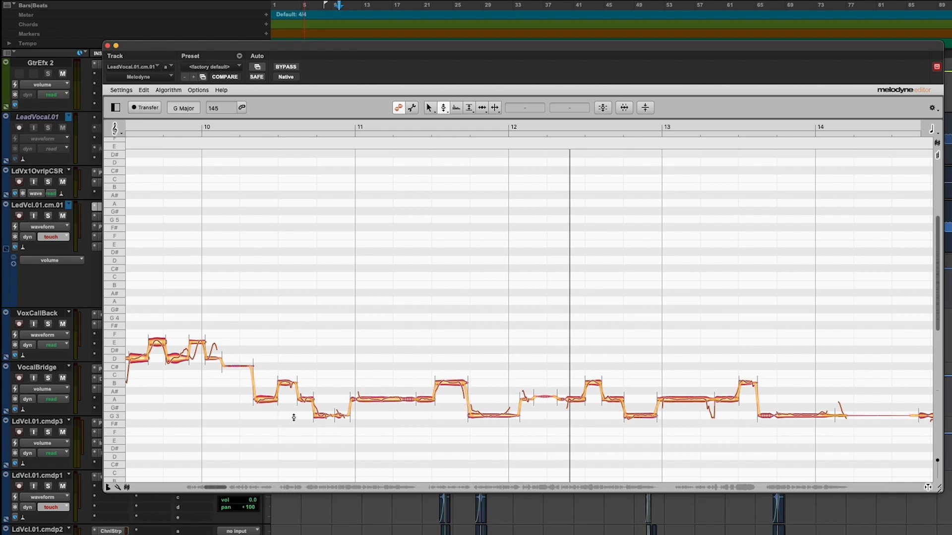
left_click(225, 131)
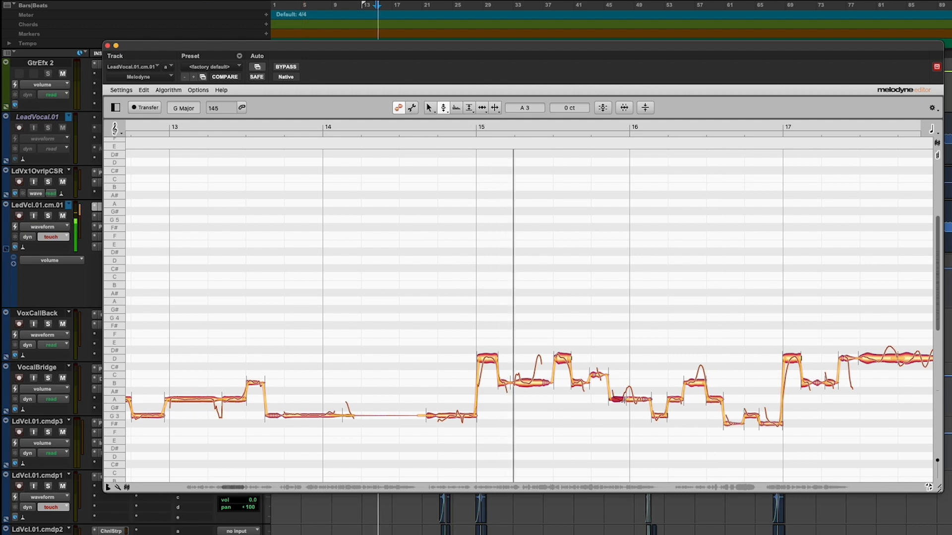
- Zoom in around bar 16 and split the long A 3 note there into three parts with the Main tool
right_click(617, 400)
left_click(619, 425)
left_click_drag(616, 423, 668, 397)
right_click(667, 381)
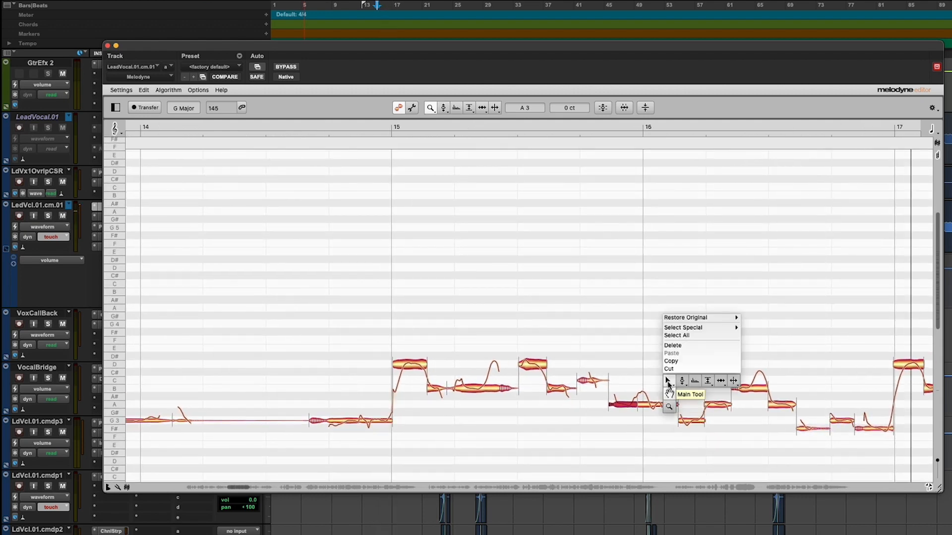
left_click(668, 381)
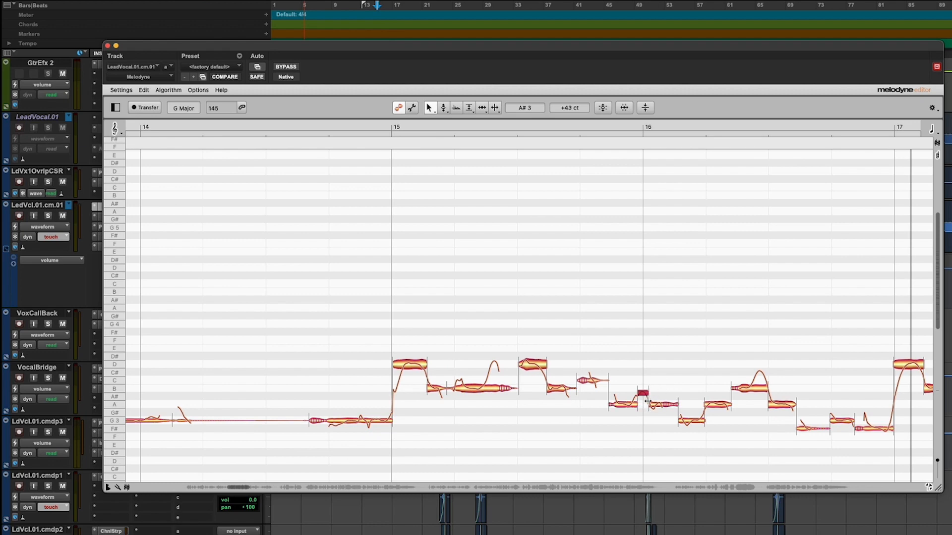
- With the Pitch tool, lower the short middle piece at bar 16 and raise the two F# 3 notes before bar 17 to G 3 (0 and -17 ct)
right_click(648, 401)
left_click(661, 401)
key("space")
left_click_drag(639, 395, 640, 399)
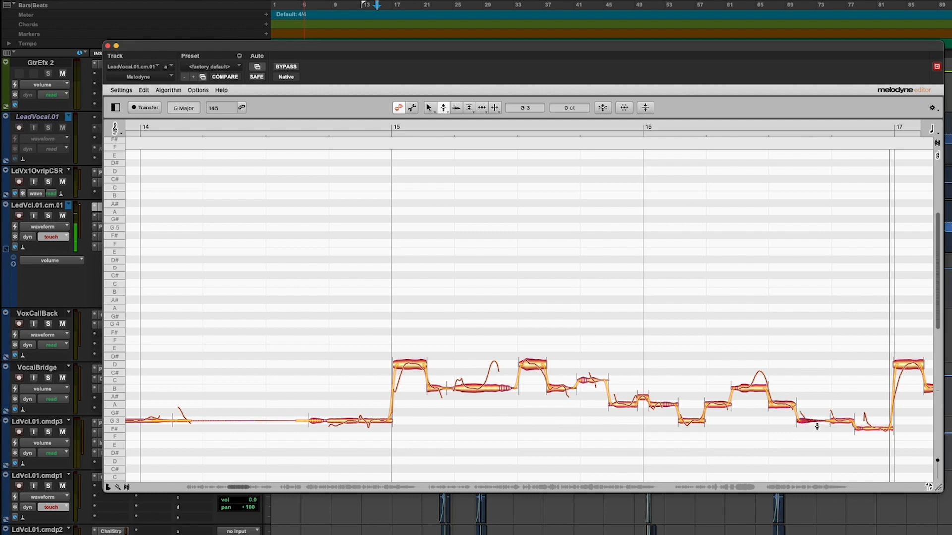
left_click_drag(866, 429, 865, 423)
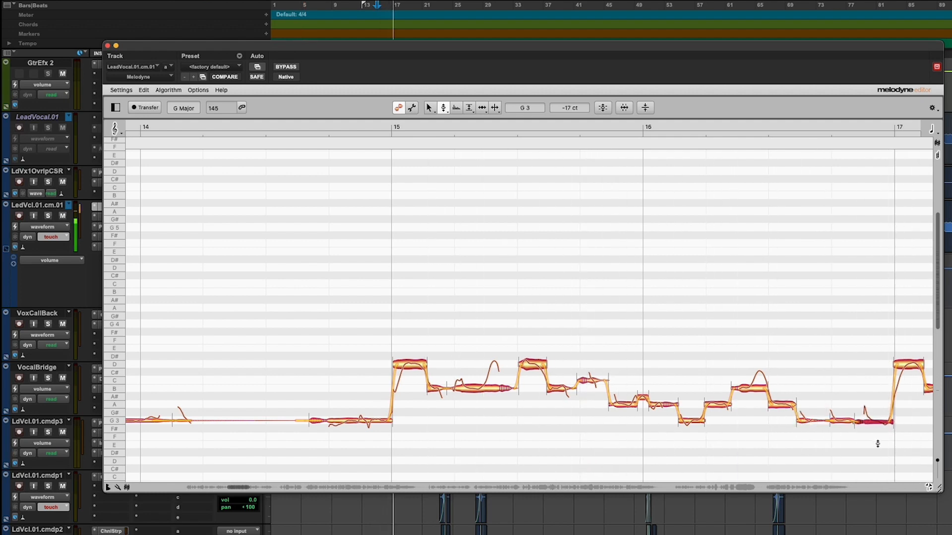
left_click(877, 444)
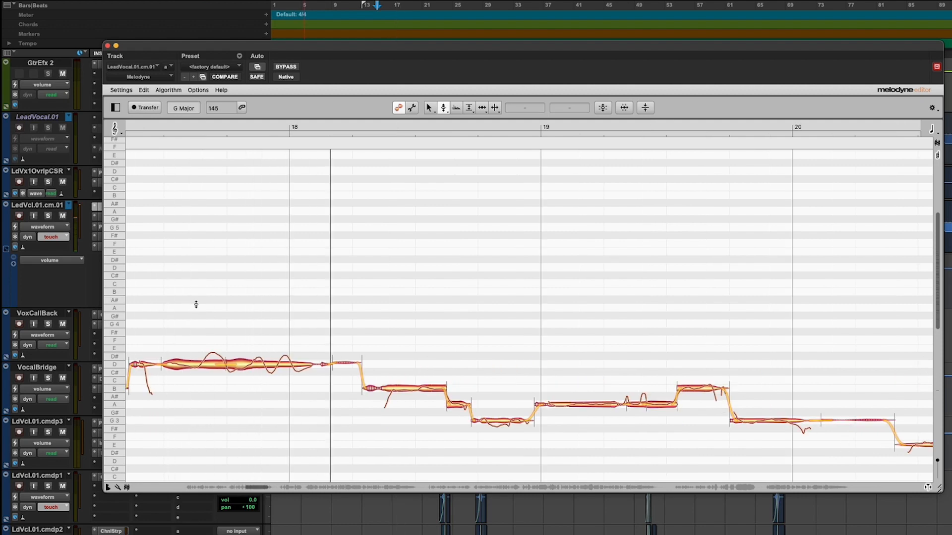
- Play the phrase from bar 17 and split the long D 4 note before bar 18 into three parts with the Main tool
scroll(120, 293, "left", 3)
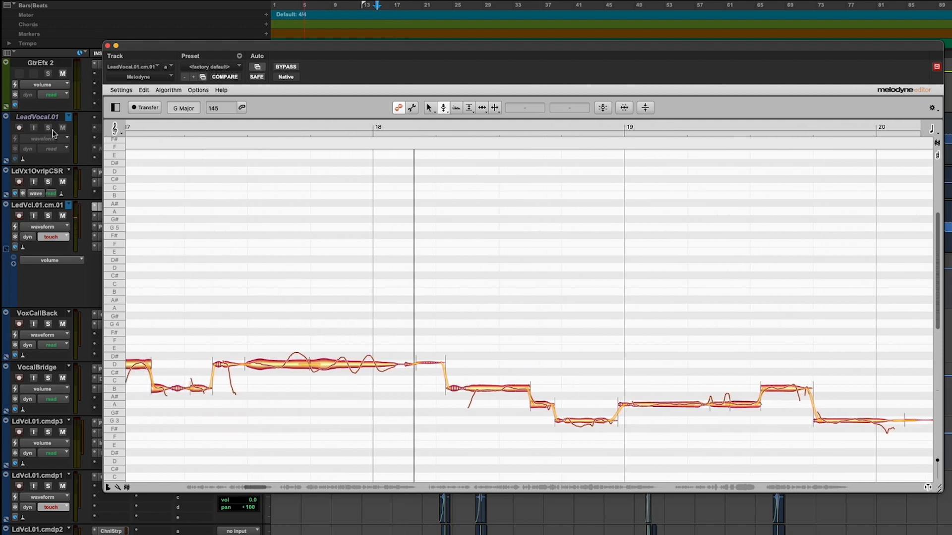
key("space")
right_click(207, 238)
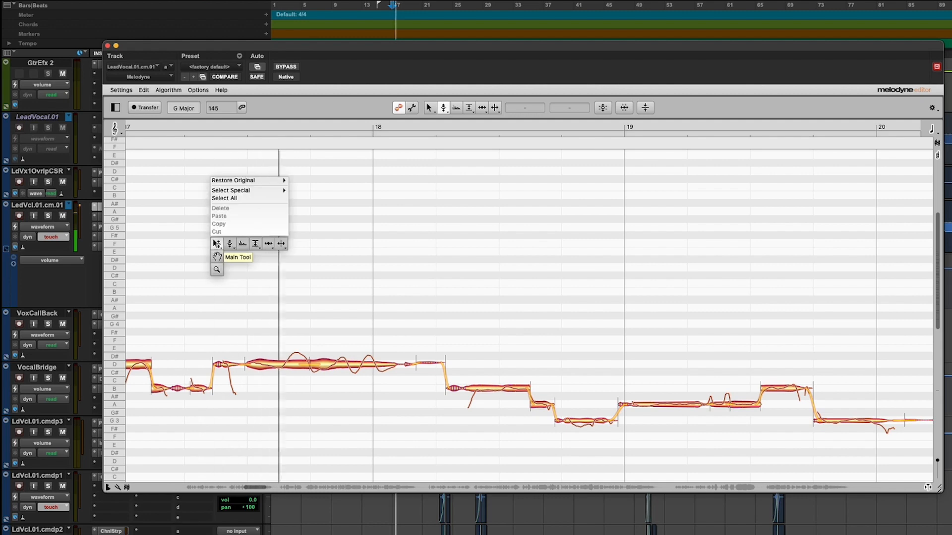
left_click(215, 245)
key("space")
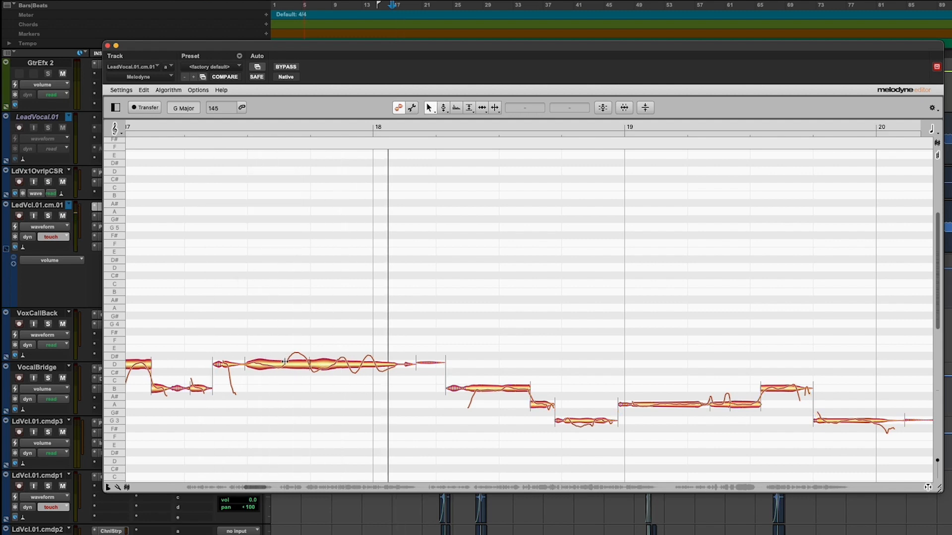
- Raise the middle part of the split D 4 note before bar 18 to E 4 with the Pitch tool and play it back
right_click(301, 362)
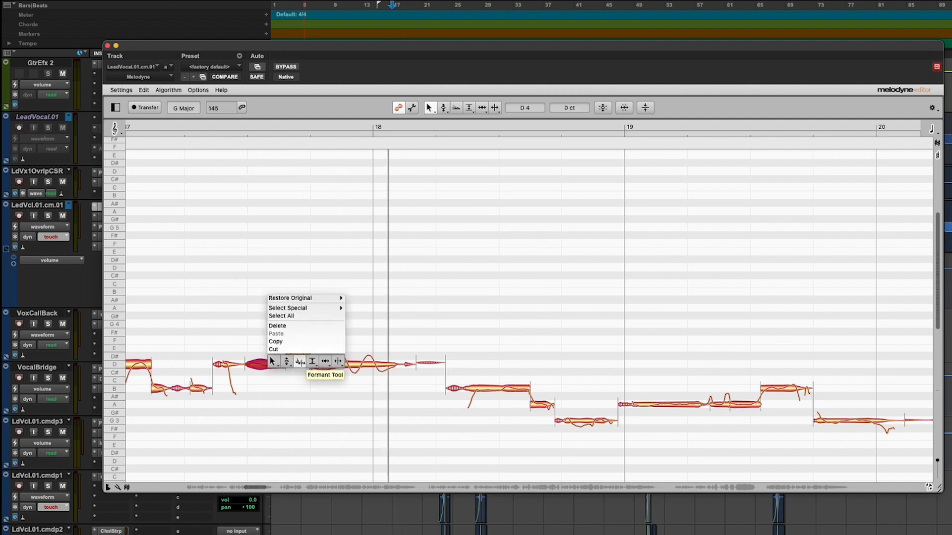
left_click(287, 362)
key("space")
left_click_drag(298, 365, 297, 348)
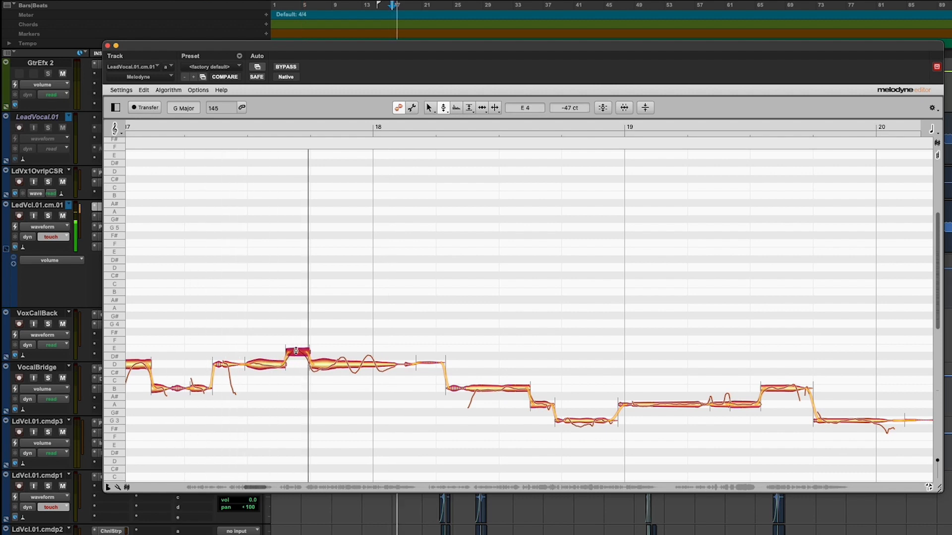
left_click(330, 364)
key("space")
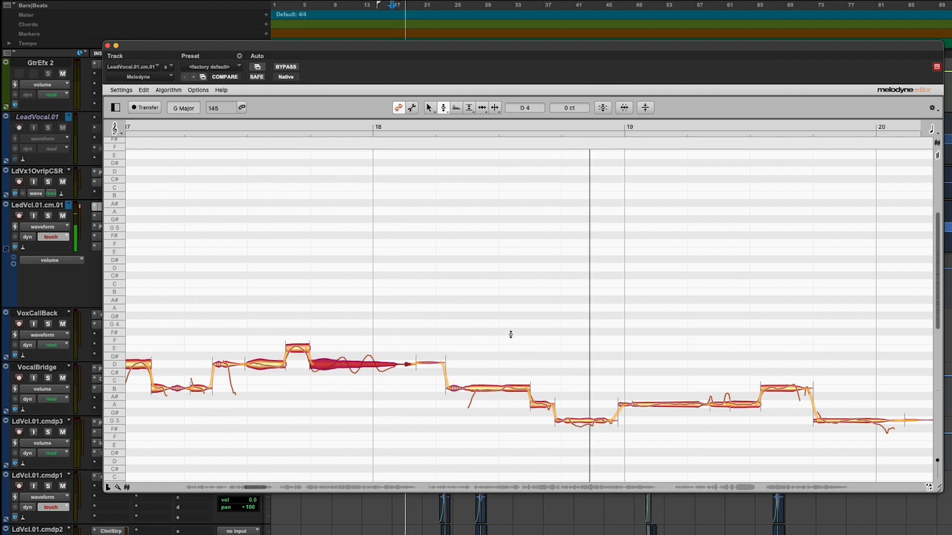
- Split the G 3 note before bar 19 into three parts and set the middle one to F# 3 (0 ct)
right_click(563, 378)
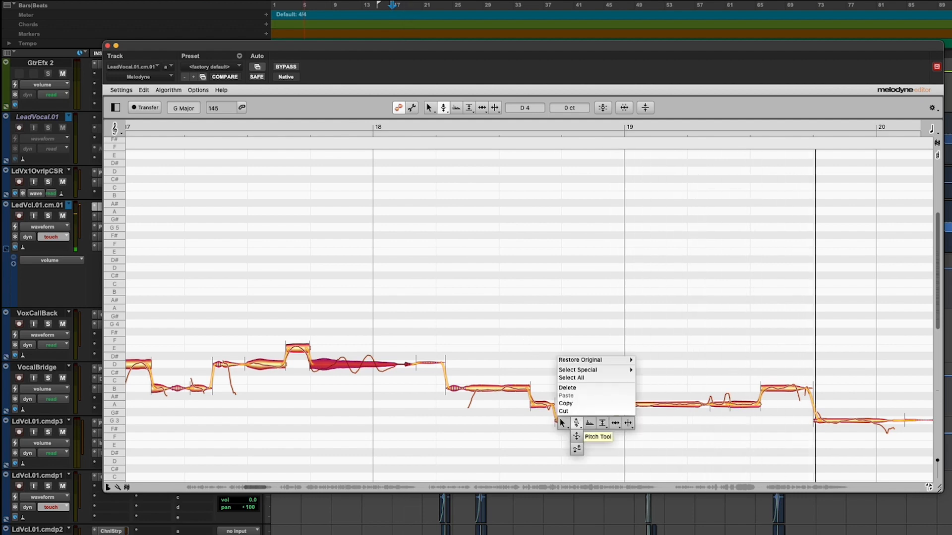
left_click(564, 423)
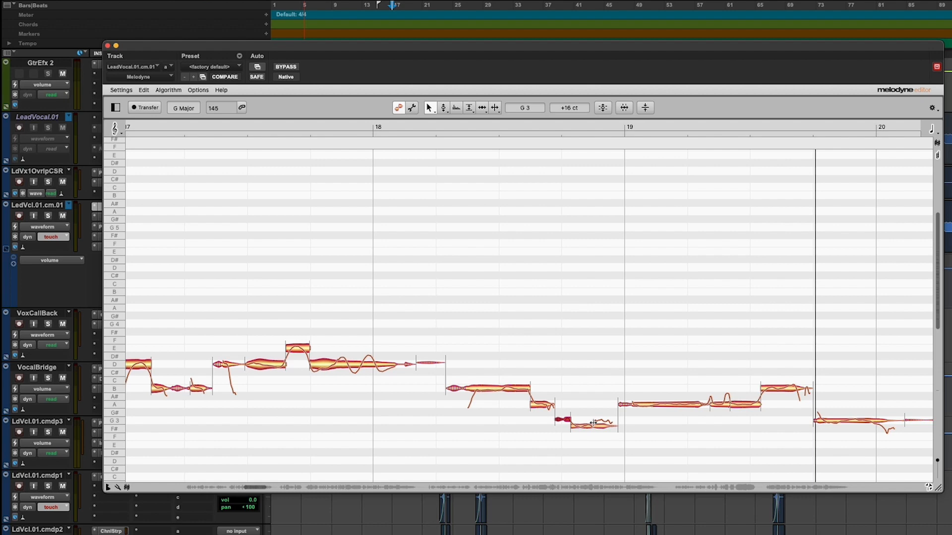
right_click(593, 424)
left_click(589, 424)
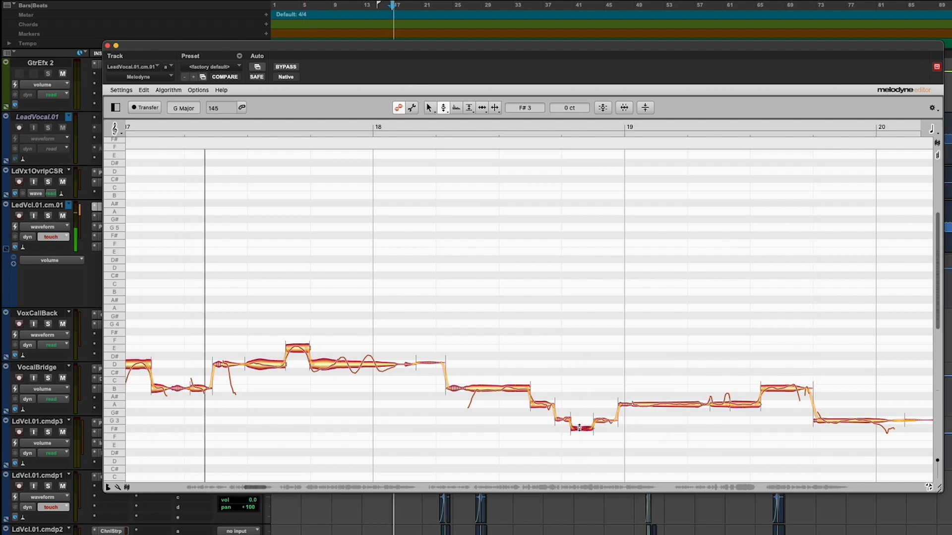
- Nudge the short F# 3 piece before bar 19 slightly upward with the Pitch tool
left_click_drag(579, 427, 581, 422)
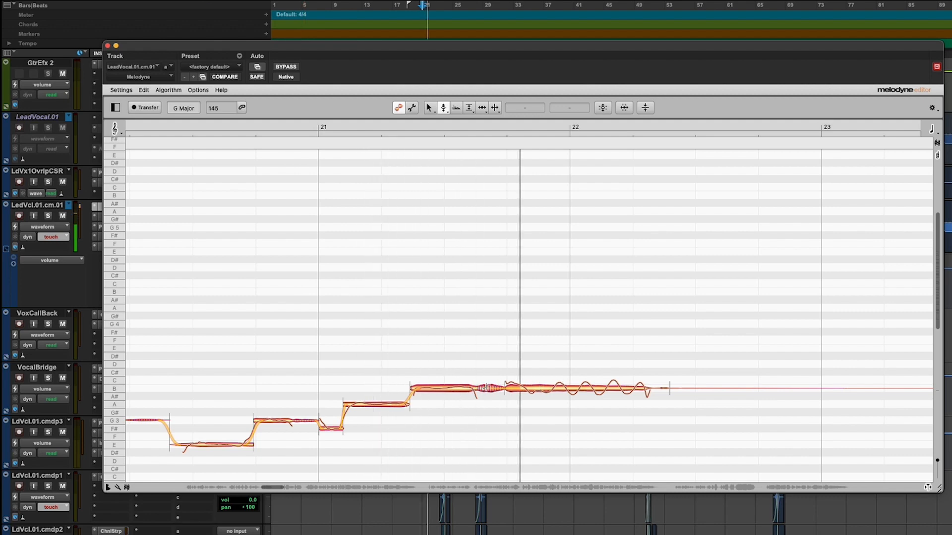
- With the Main tool, split a short piece off the start of the B 3 note before bar 22 and raise it to C 4
right_click(487, 386)
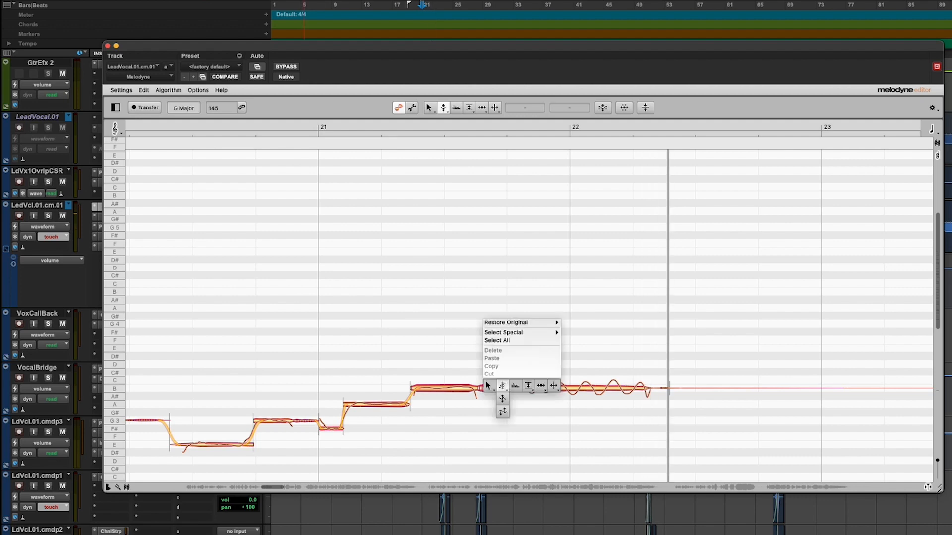
left_click(488, 386)
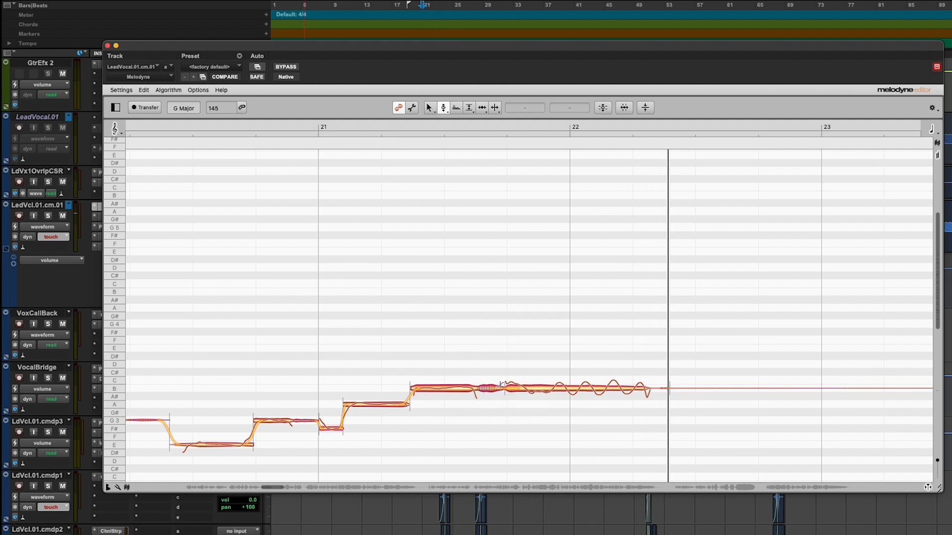
right_click(529, 379)
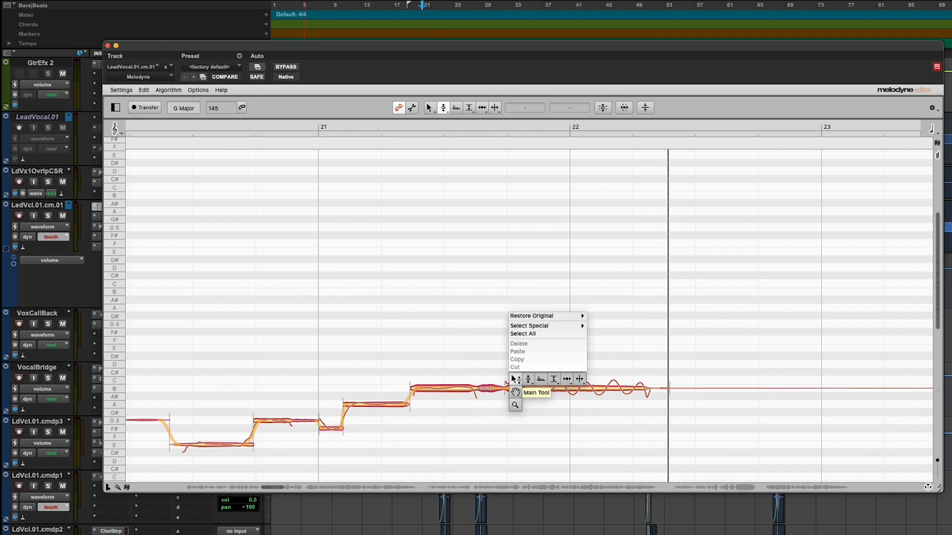
left_click(524, 382)
left_click(526, 385)
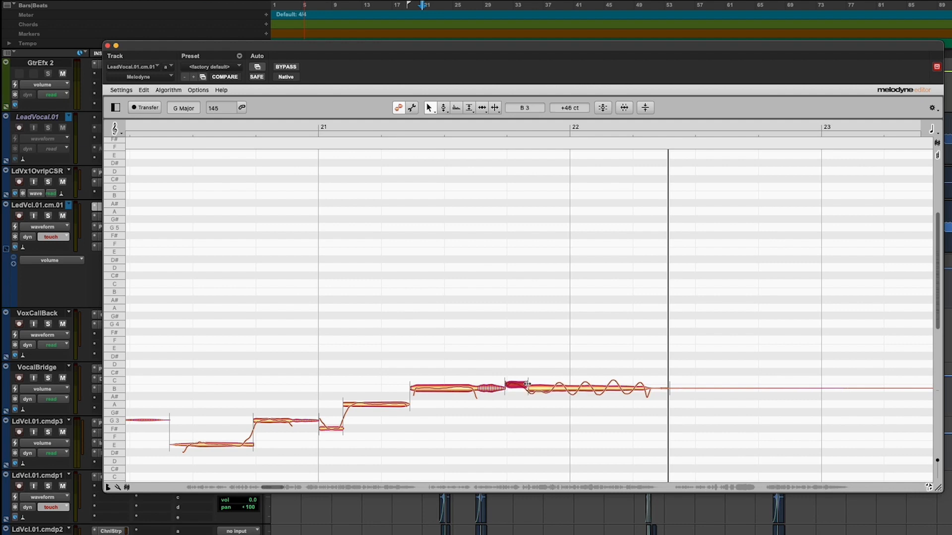
key("F2")
key("space")
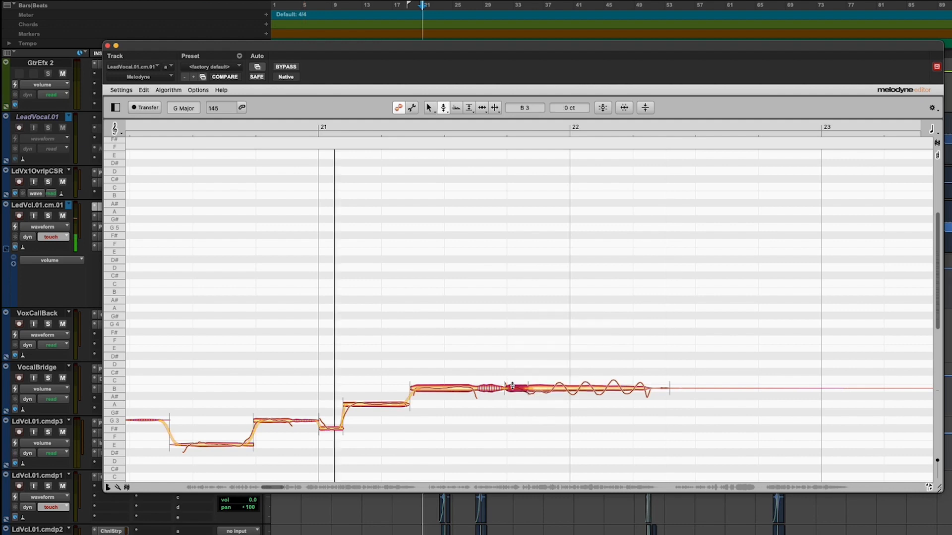
left_click_drag(509, 384, 512, 381)
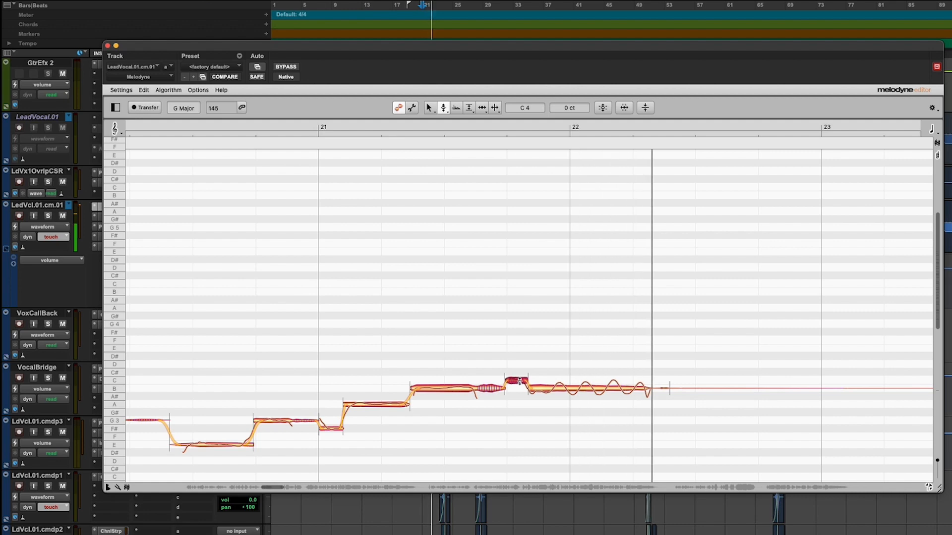
- Split a second short piece off the remaining B 3 note before bar 22, set it to C 4 and play the phrase
right_click(547, 385)
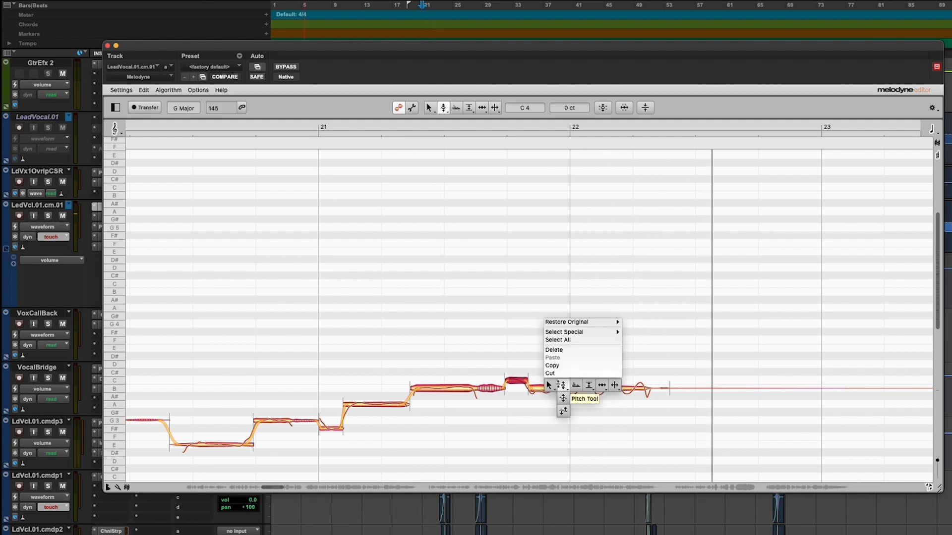
left_click(551, 385)
right_click(550, 385)
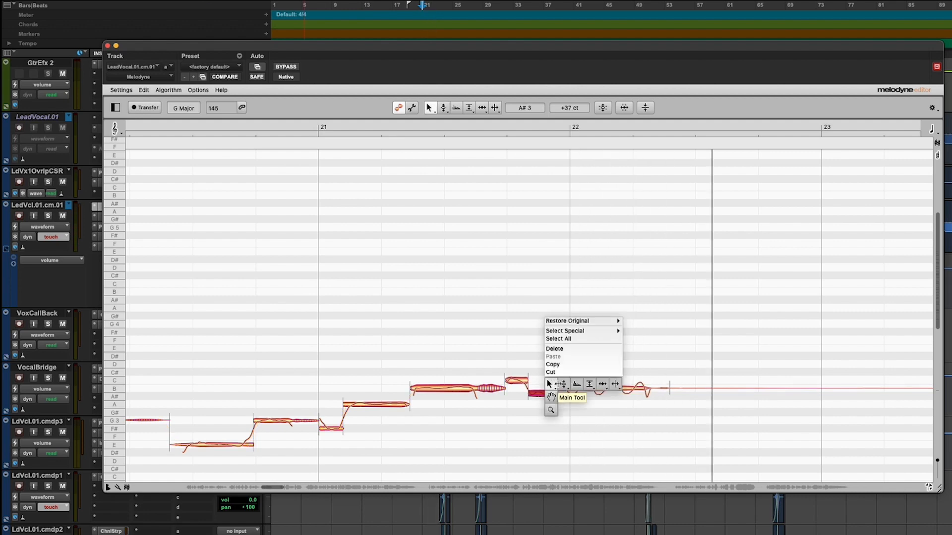
left_click(546, 380)
left_click_drag(546, 386, 546, 391)
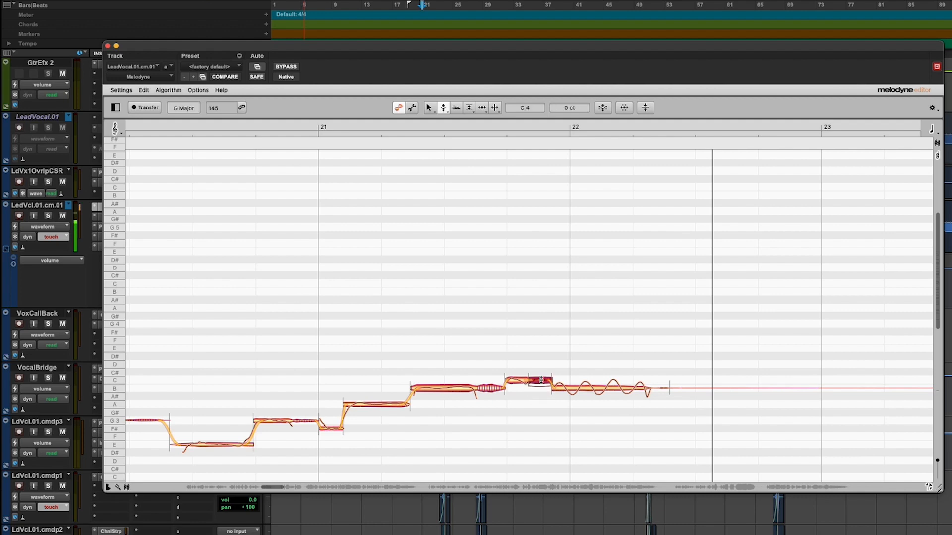
key("space")
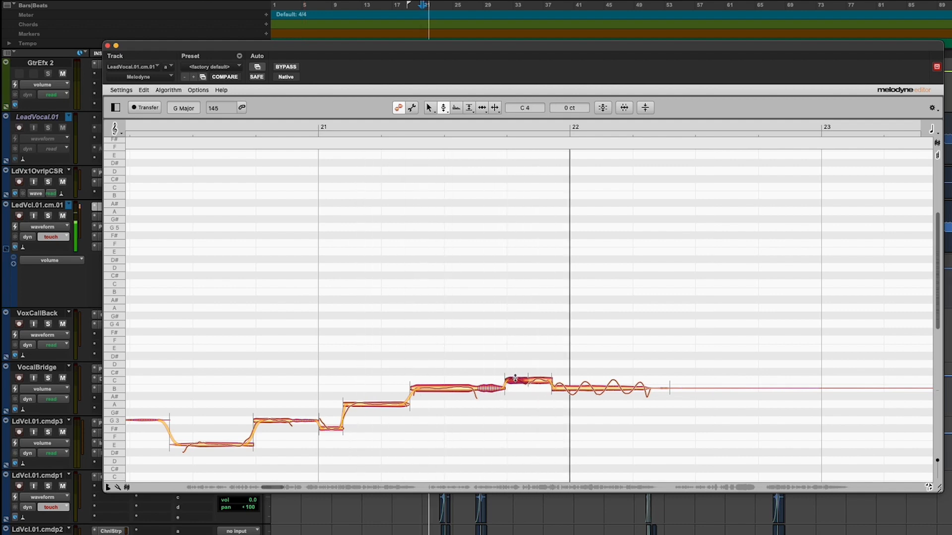
key("space")
- With the Main tool, move the end boundaries of the two C 4 pieces before bar 22 slightly later and play the phrase
right_click(545, 382)
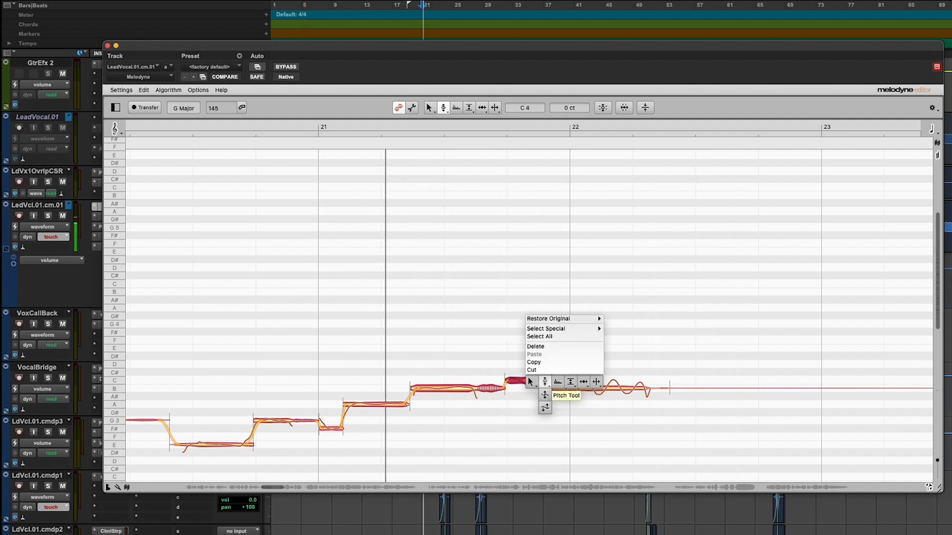
left_click(532, 382)
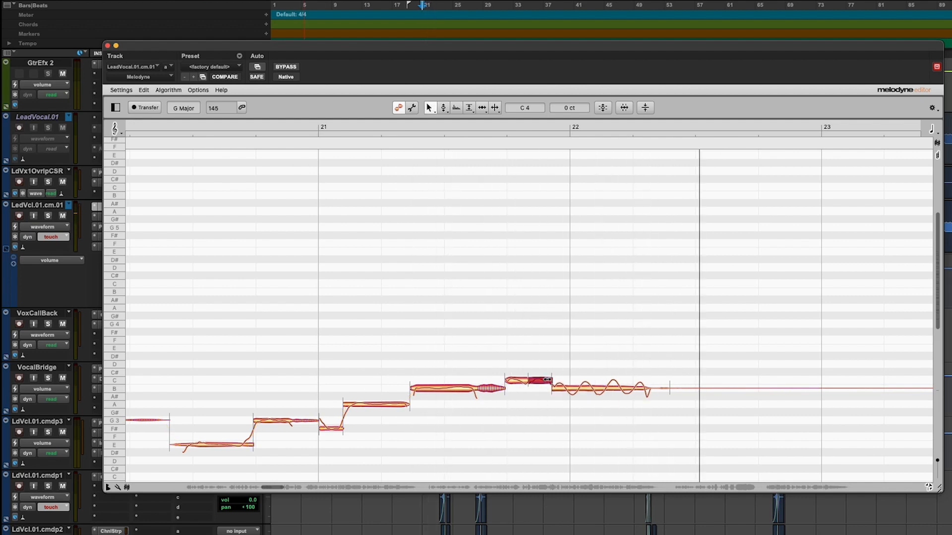
key("space")
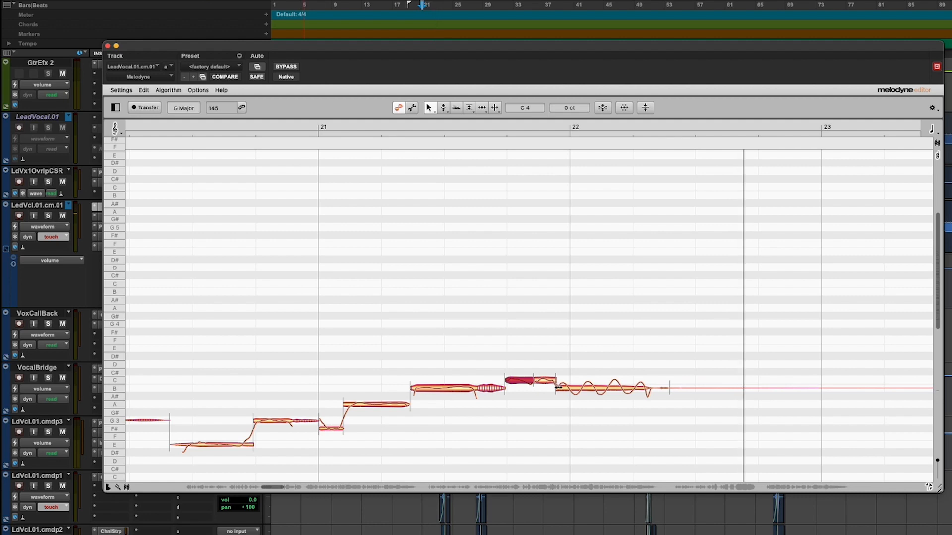
left_click(543, 351)
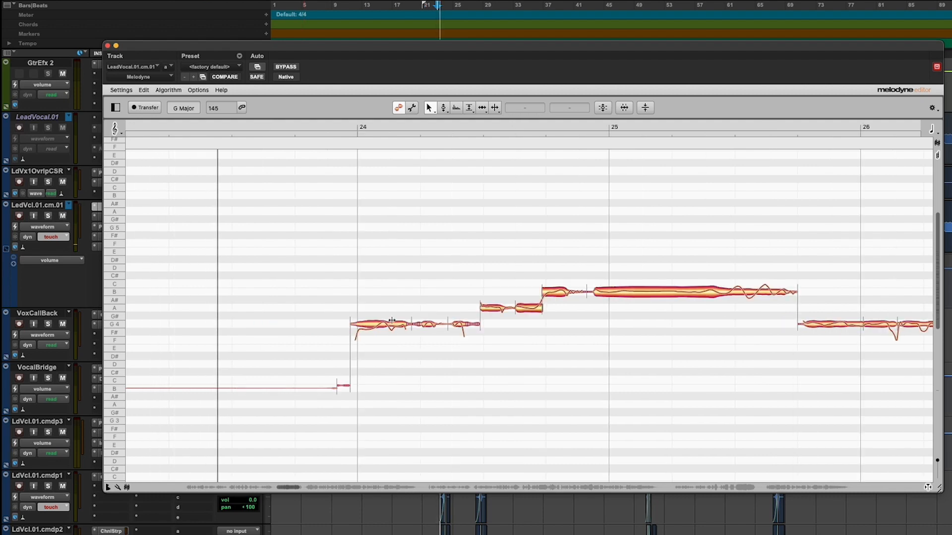
- Switch to the Pitch tool and listen through the phrase from bar 24 to bar 28
right_click(389, 294)
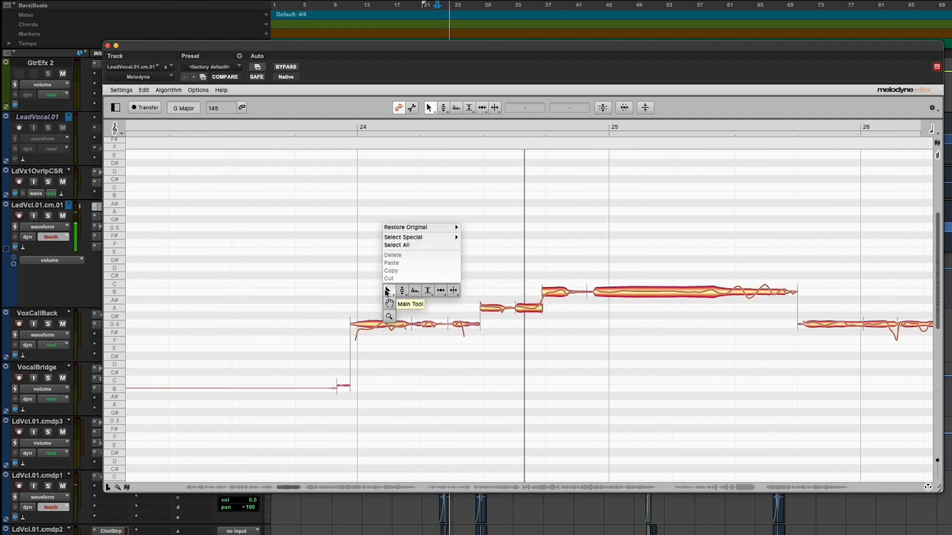
left_click(402, 290)
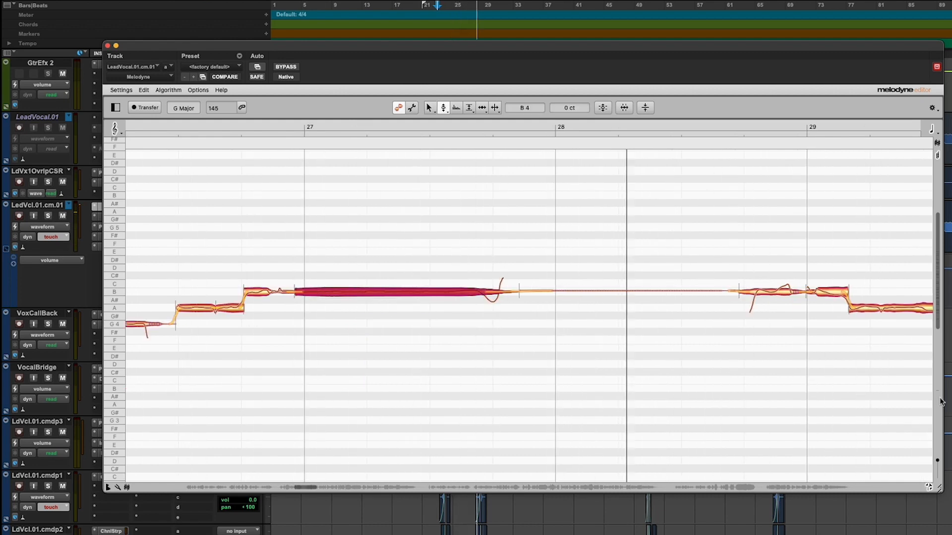
left_click_drag(887, 409, 947, 410)
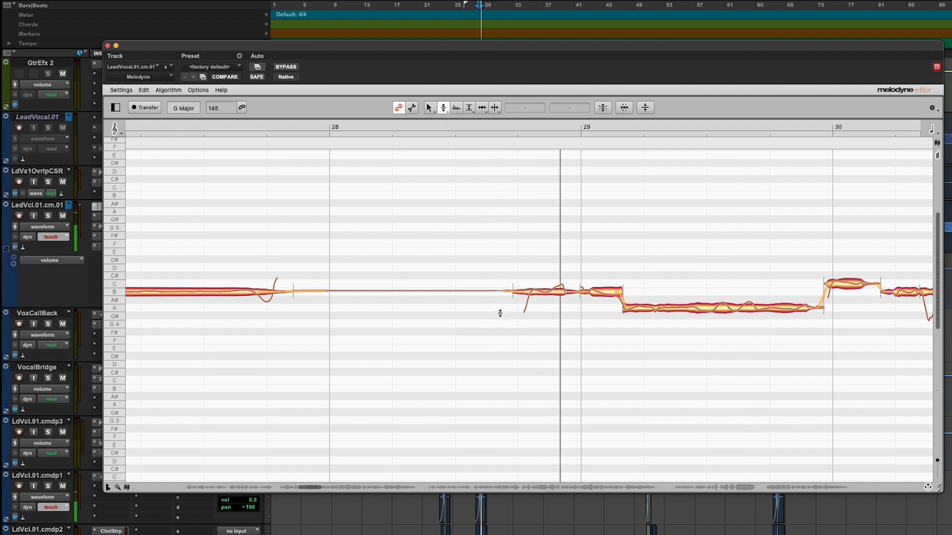
- Split the B 4 note before bar 29 in two with the Main tool and set both pieces to B 4 with the Pitch tool
right_click(539, 311)
left_click(540, 324)
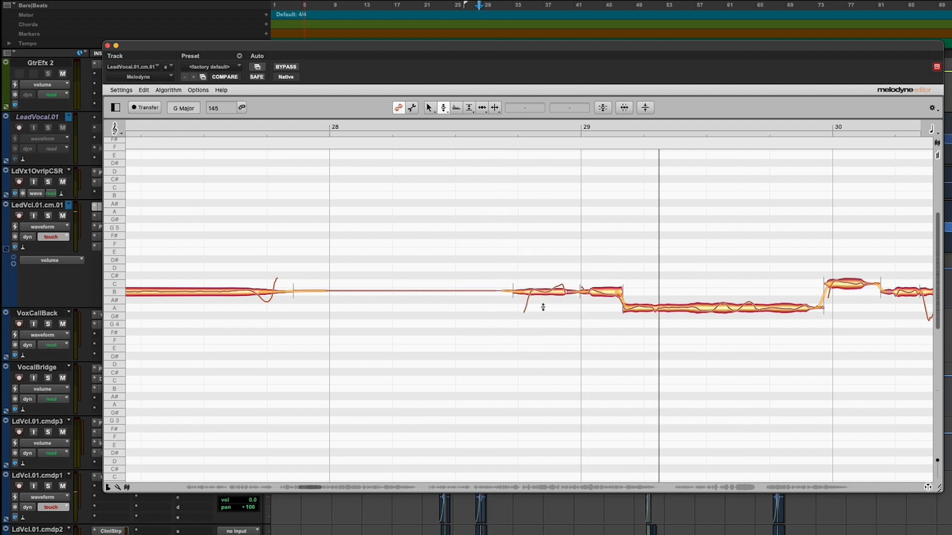
right_click(551, 286)
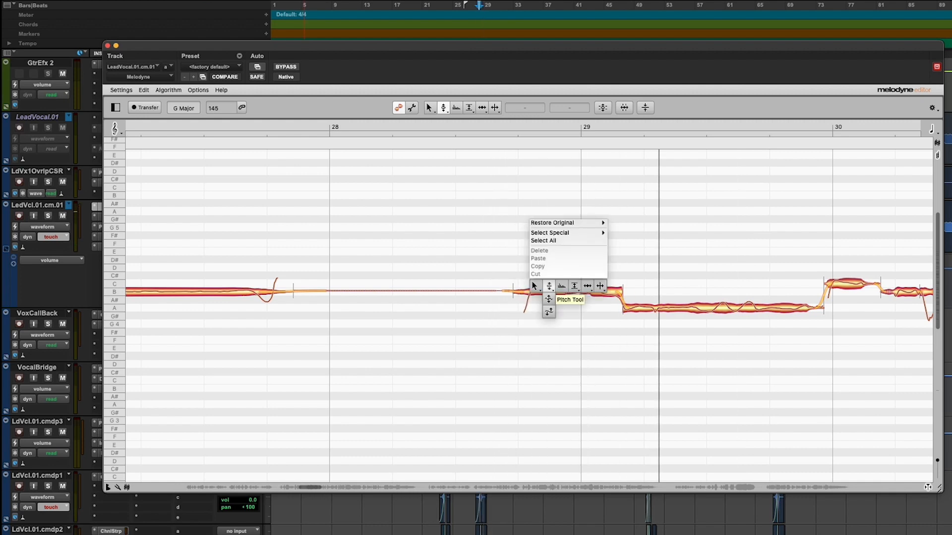
left_click(542, 290)
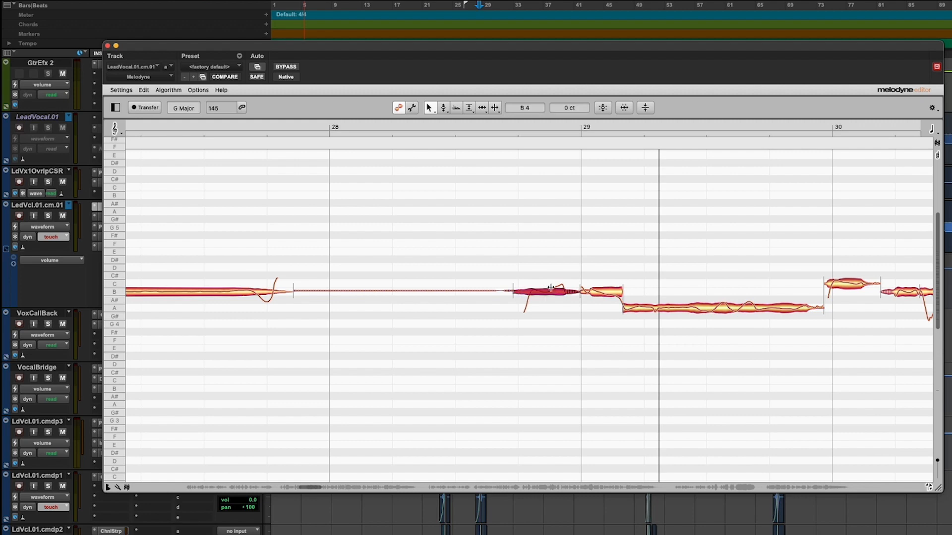
double_click(550, 287)
right_click(550, 287)
left_click(561, 288)
double_click(561, 287)
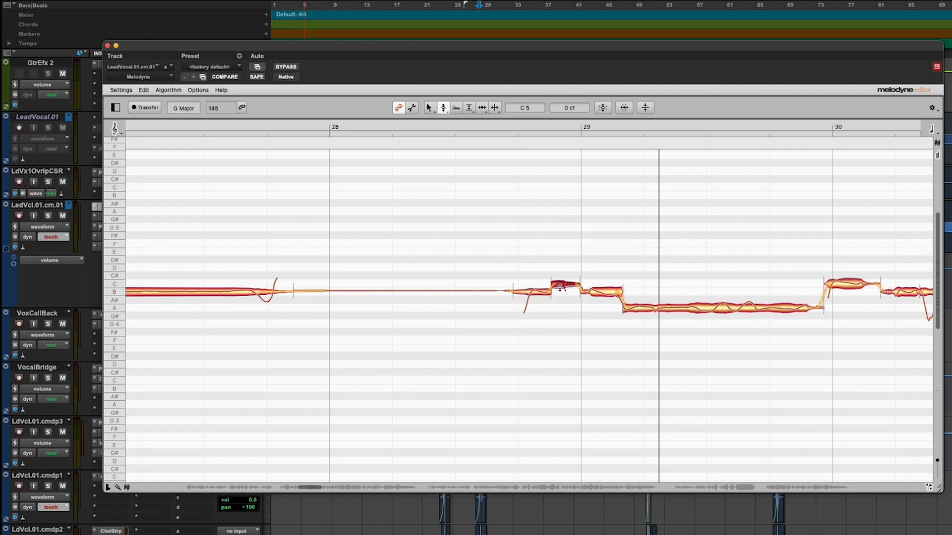
left_click(544, 293)
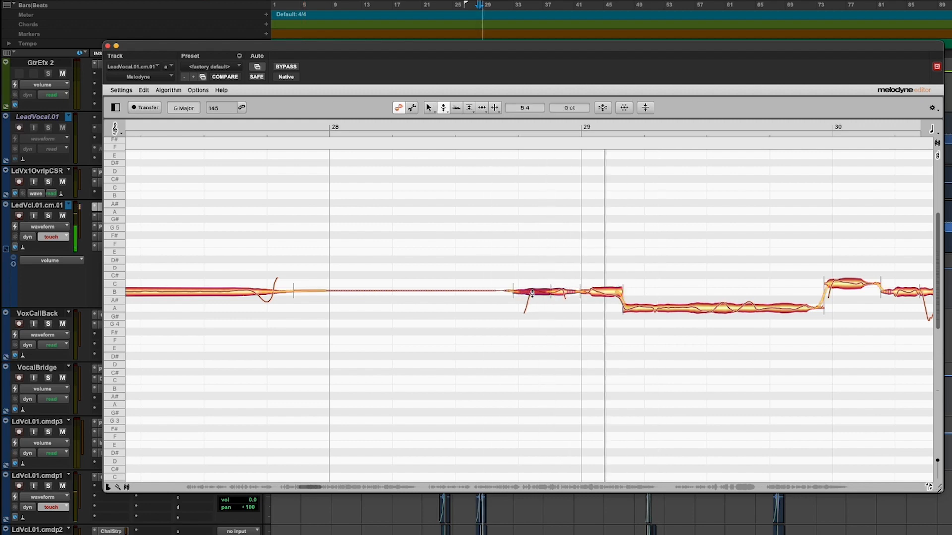
- Listen on through the vocal phrases from bar 29 to bar 34
left_click_drag(894, 414, 922, 414)
left_click_drag(776, 427, 892, 404)
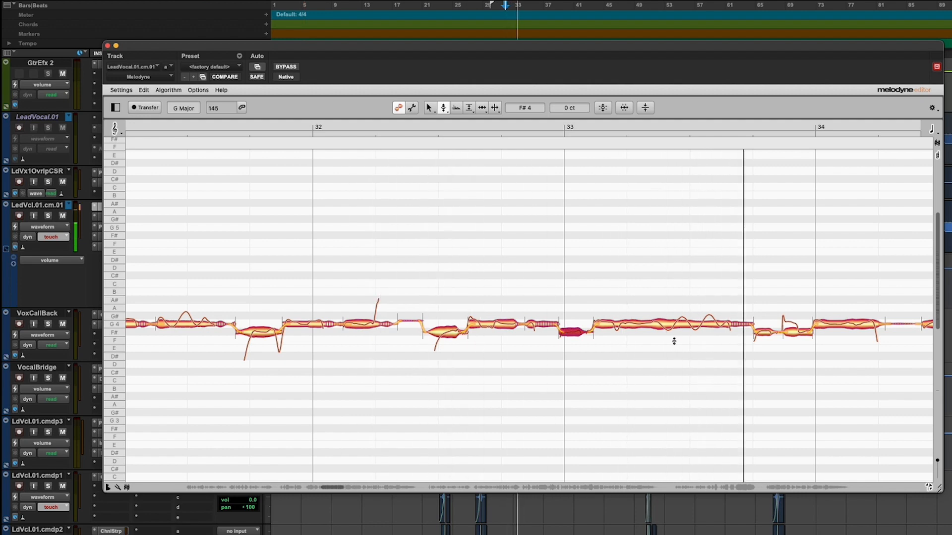
left_click(868, 367)
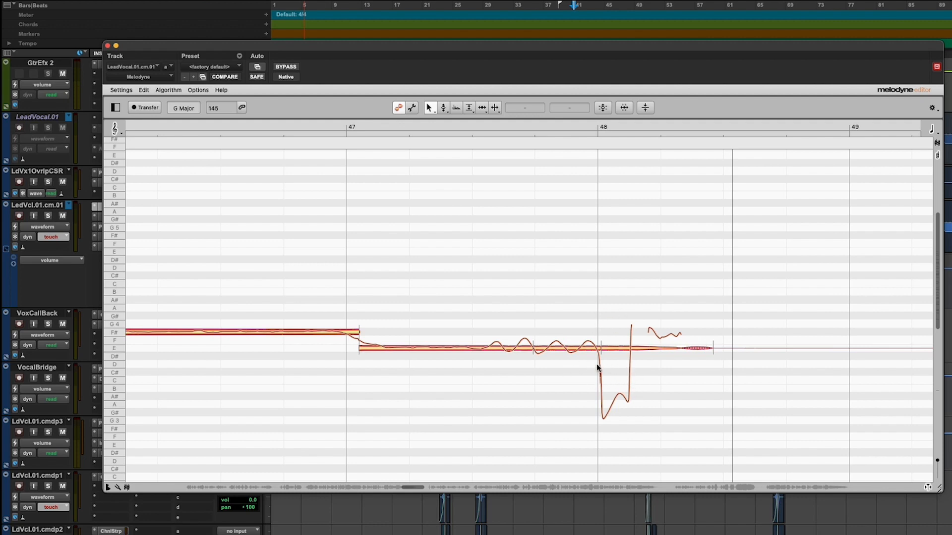
- Play from bar 47, remove and remake the split in the E 4 note at bar 48, and return to the Pitch tool
left_click(348, 129)
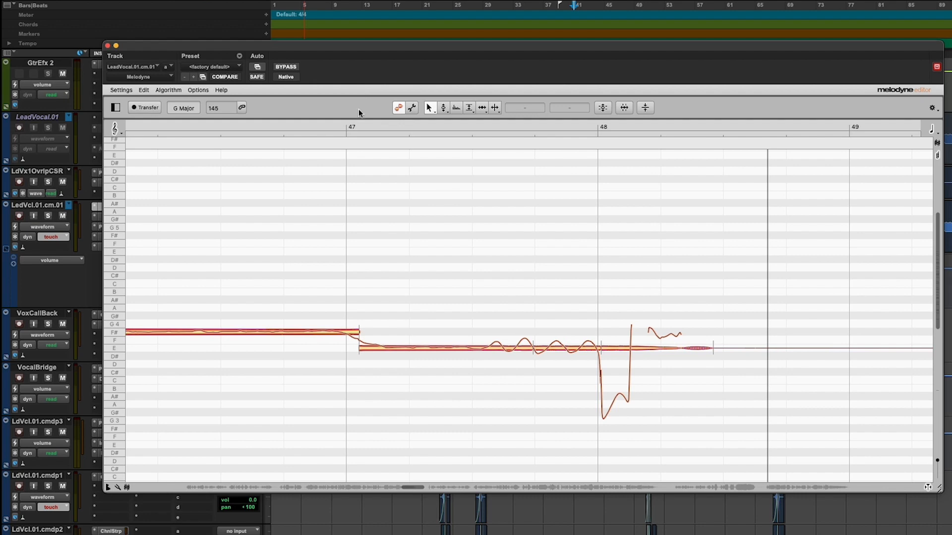
key("space")
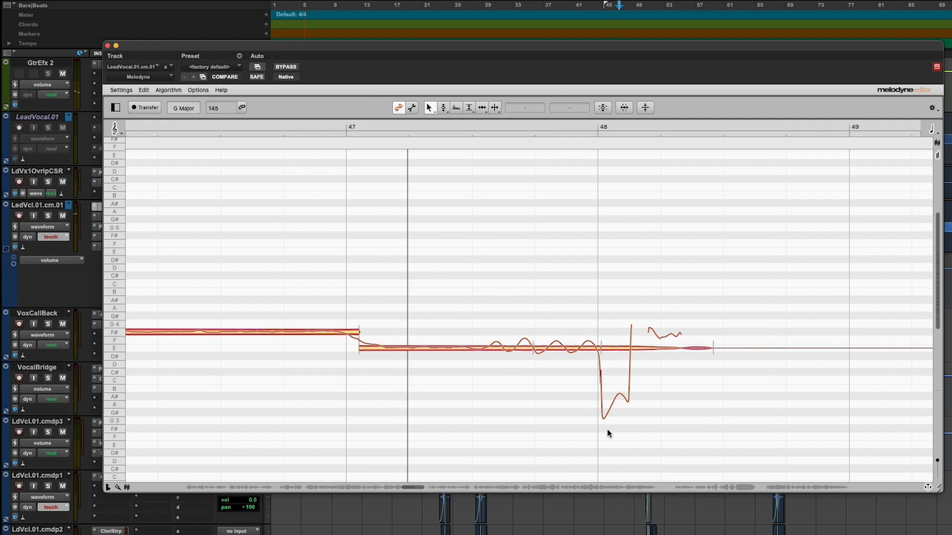
left_click(600, 344)
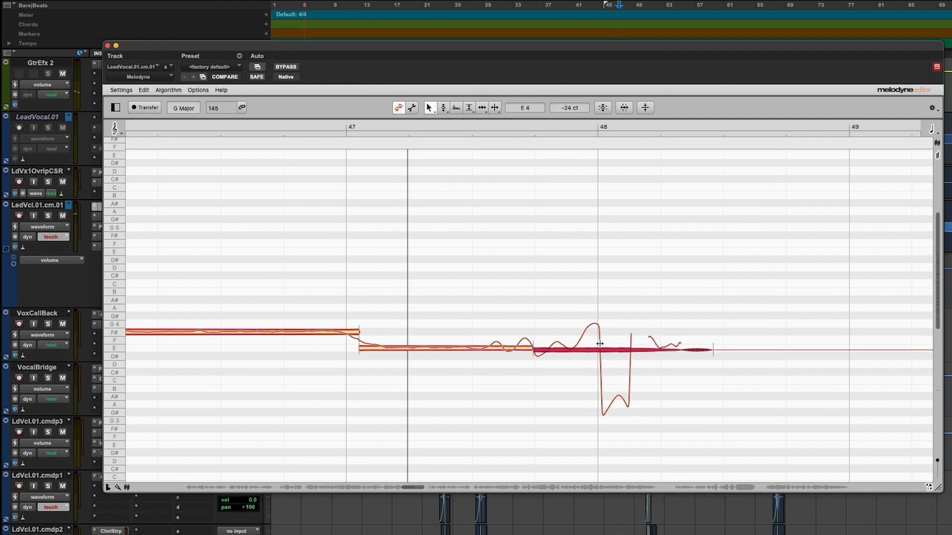
double_click(600, 345)
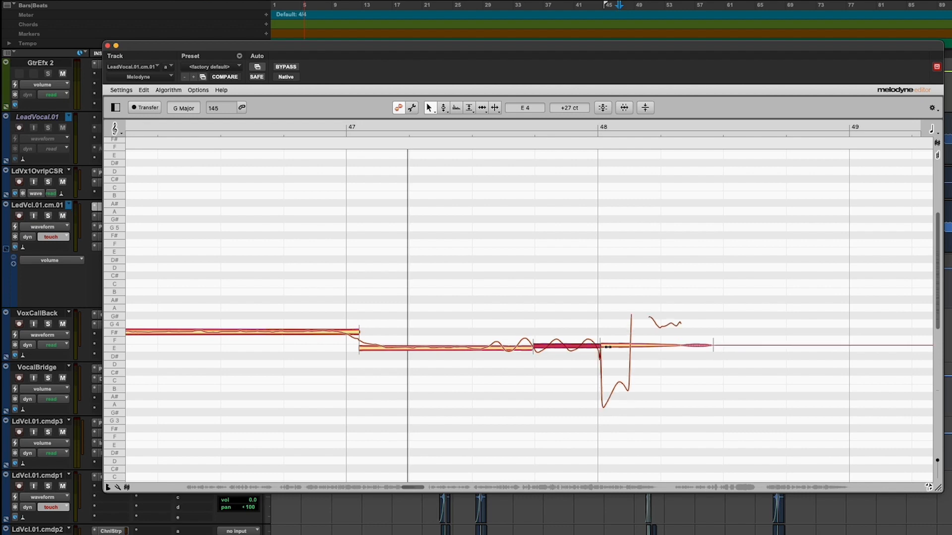
left_click(629, 342)
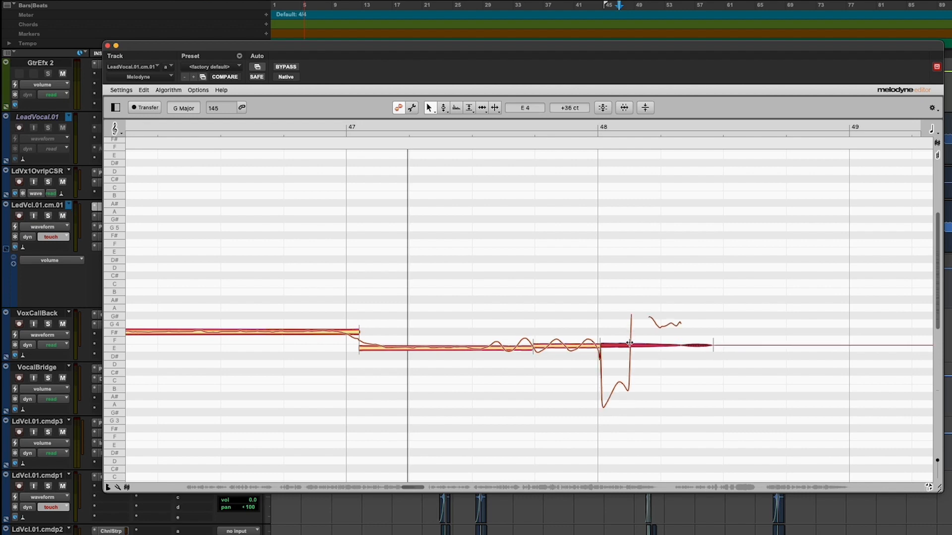
double_click(630, 343)
right_click(617, 428)
left_click(629, 428)
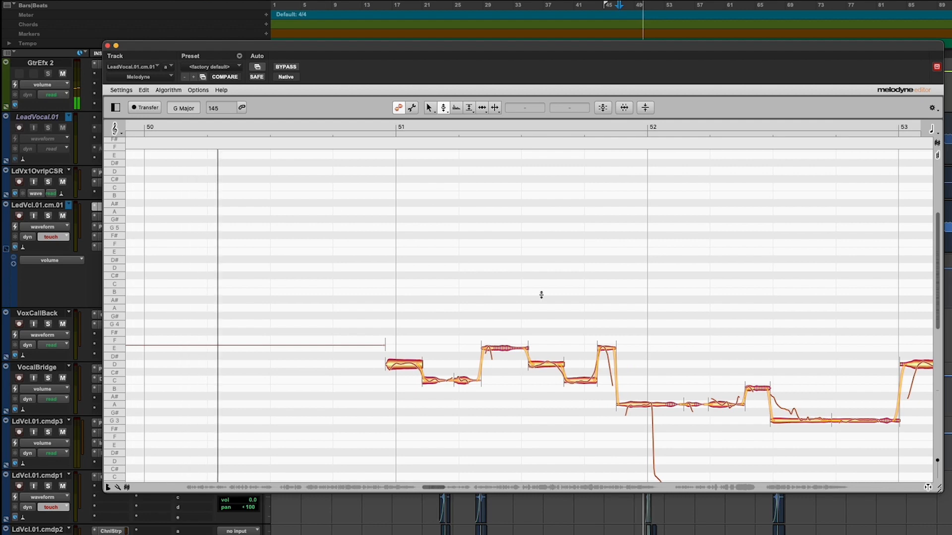
- Lower the two C 4 notes after bar 51 to B 3 and the following E 4 note to D 4, and play the phrase
left_click(429, 384)
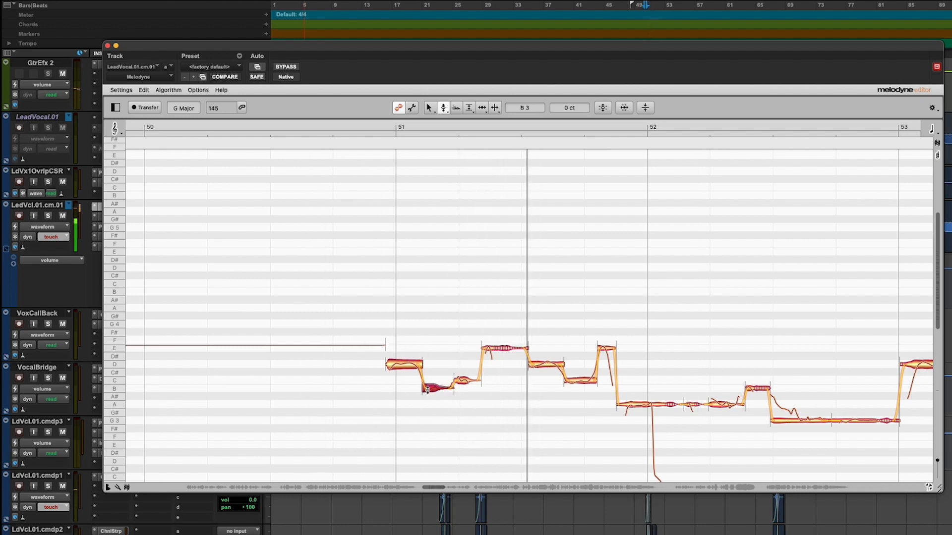
left_click(490, 348)
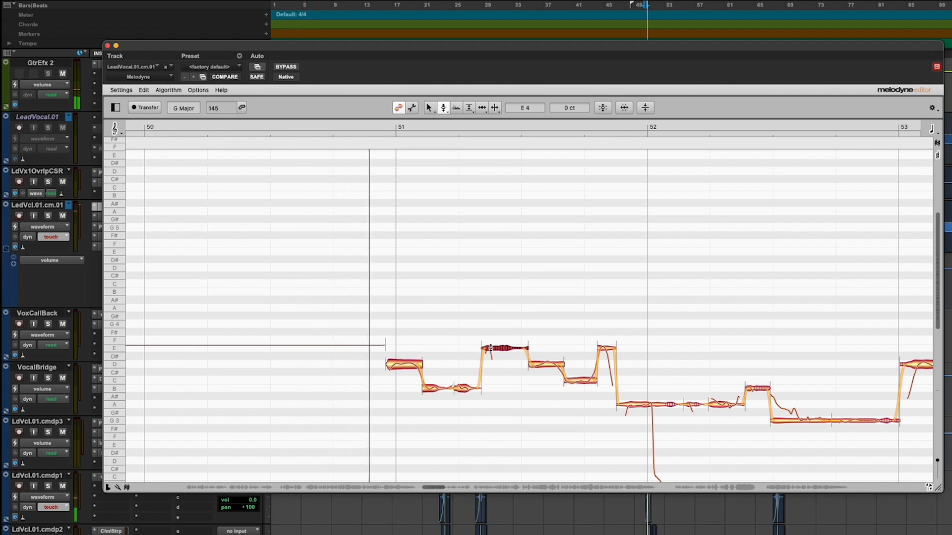
left_click_drag(489, 348, 488, 355)
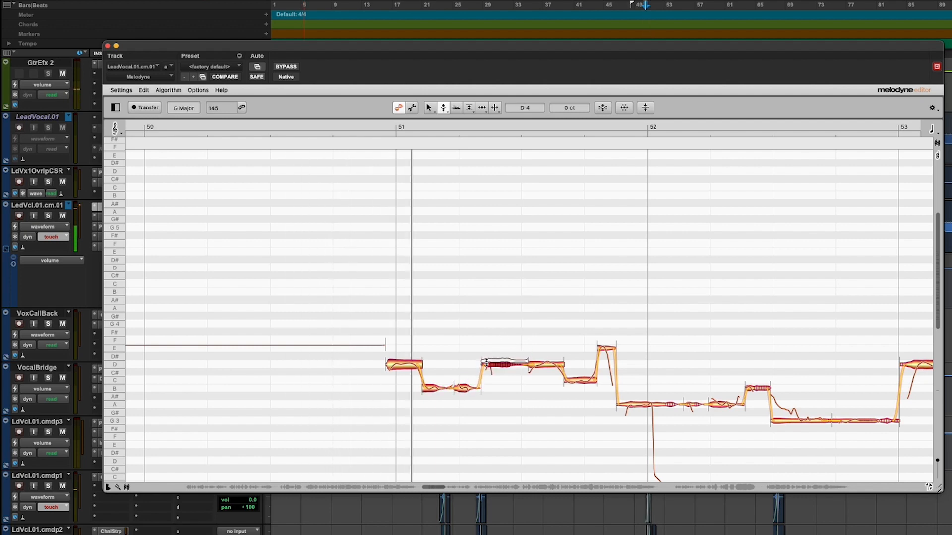
key("space")
left_click(523, 425)
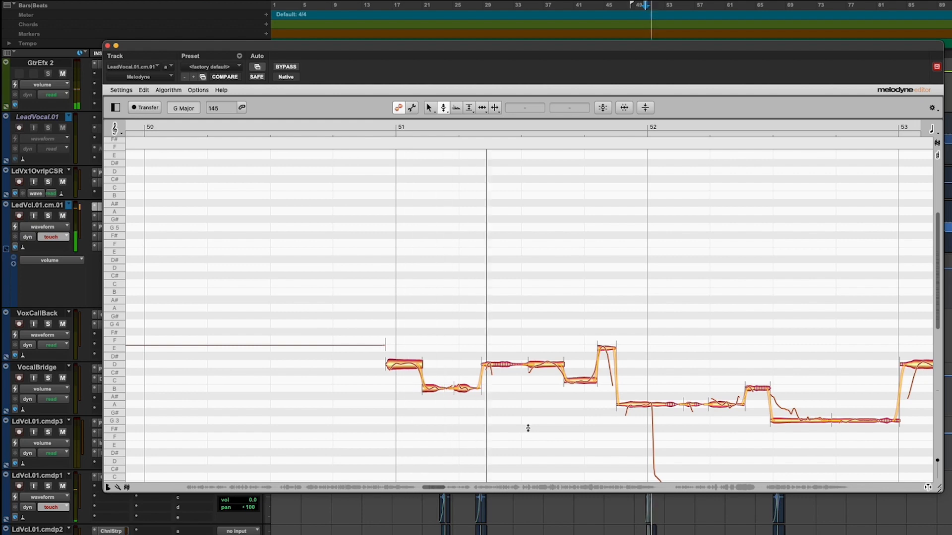
- Lower the C 4 note before bar 52 to B 3, select the A 3 note at bar 52, and play on to bar 53
left_click(577, 380)
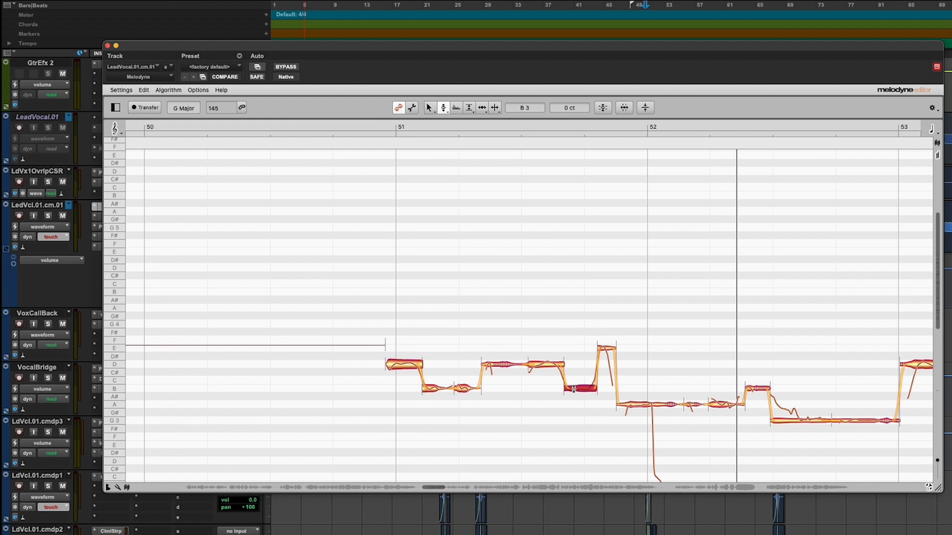
left_click(645, 404)
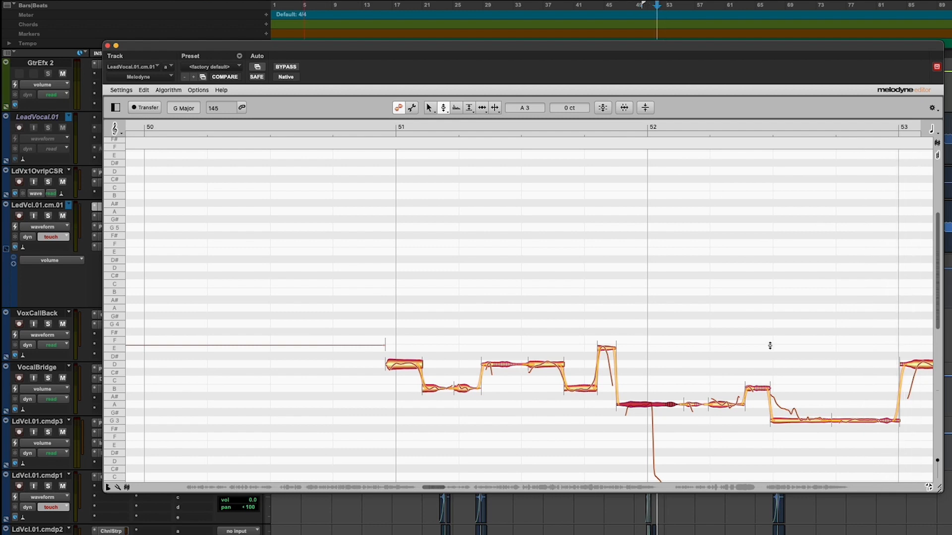
key("space")
key("space")
key("space")
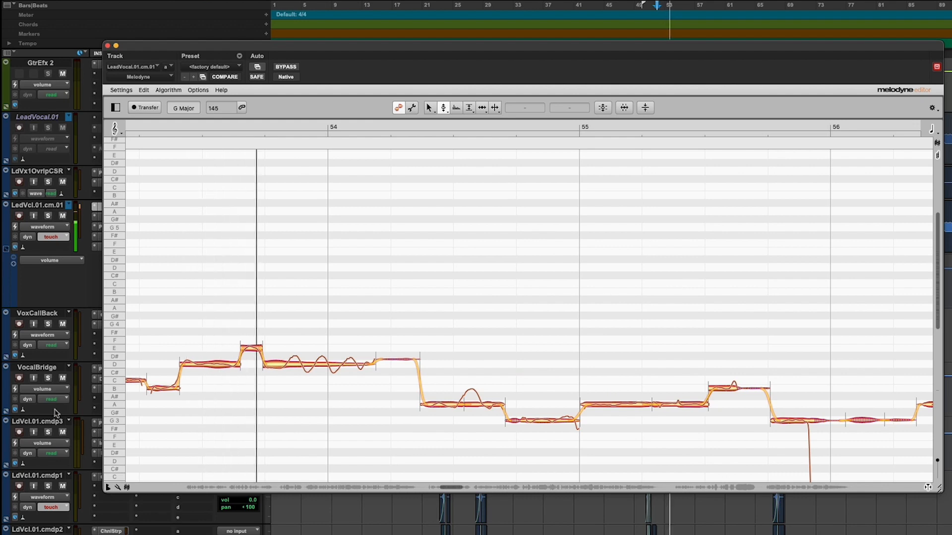
- Replay bar 53, try its B 3 note at A# 3, and set that note and the C 4 note before it to B 3
key("space")
key("space")
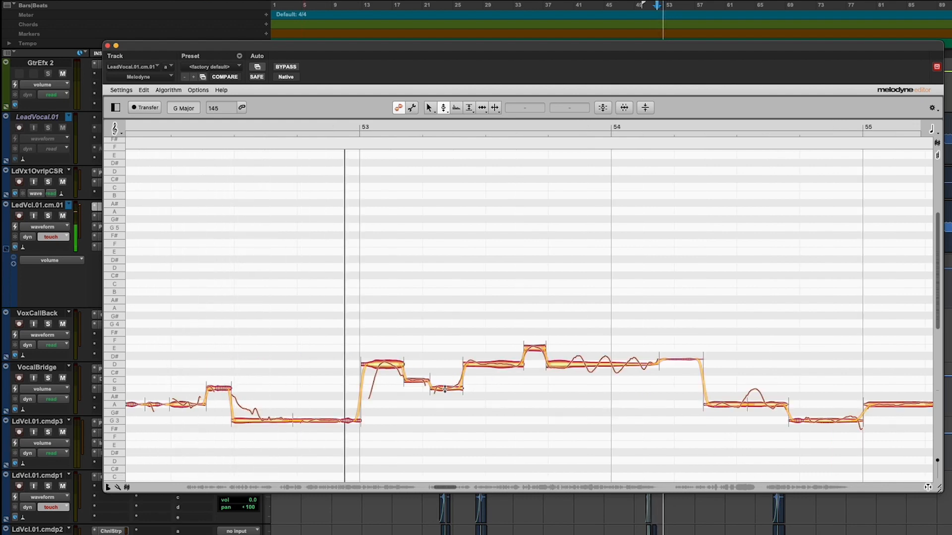
left_click_drag(445, 389, 445, 397)
left_click(411, 379)
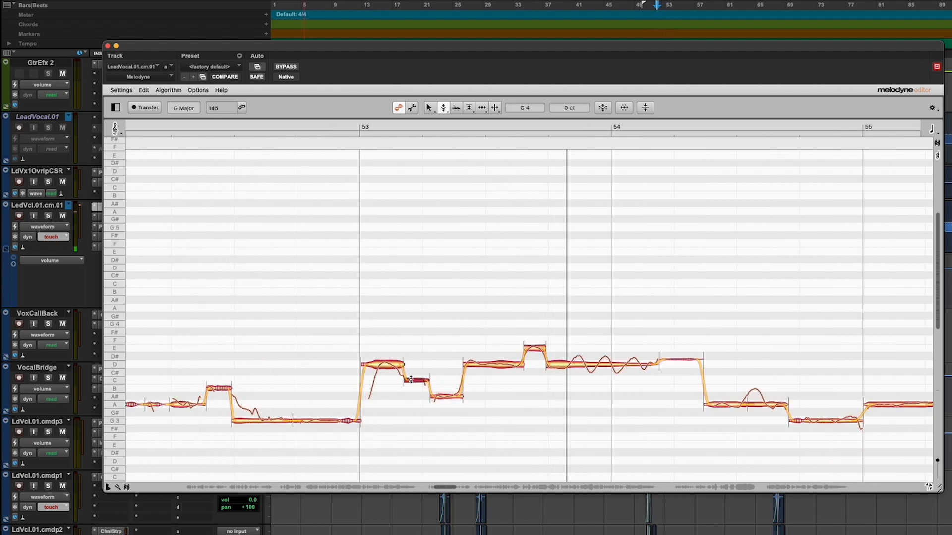
key("space")
key("space")
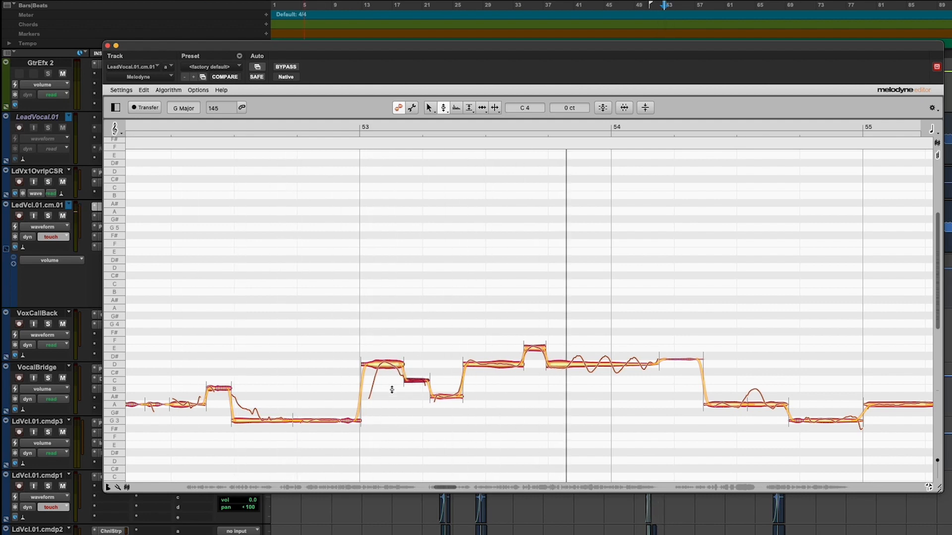
key("space")
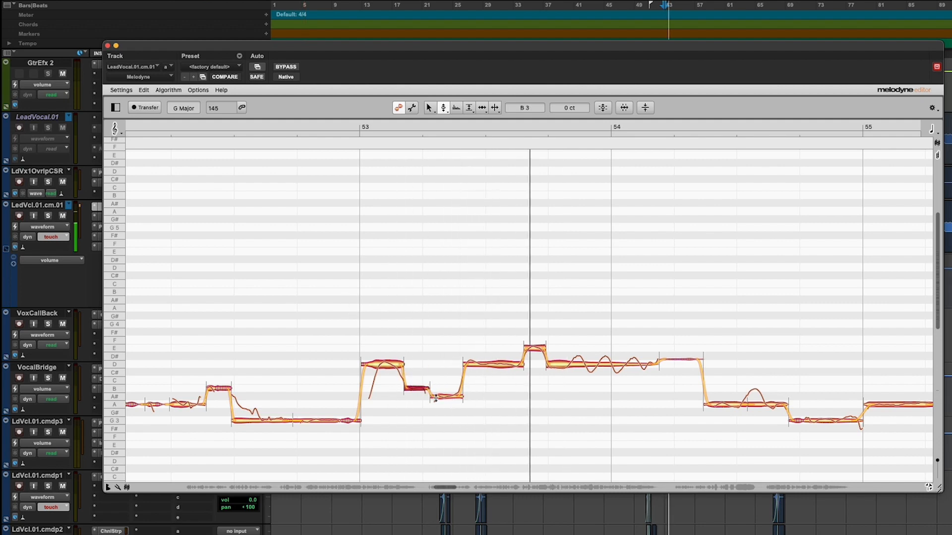
left_click_drag(441, 398, 441, 390)
key("space")
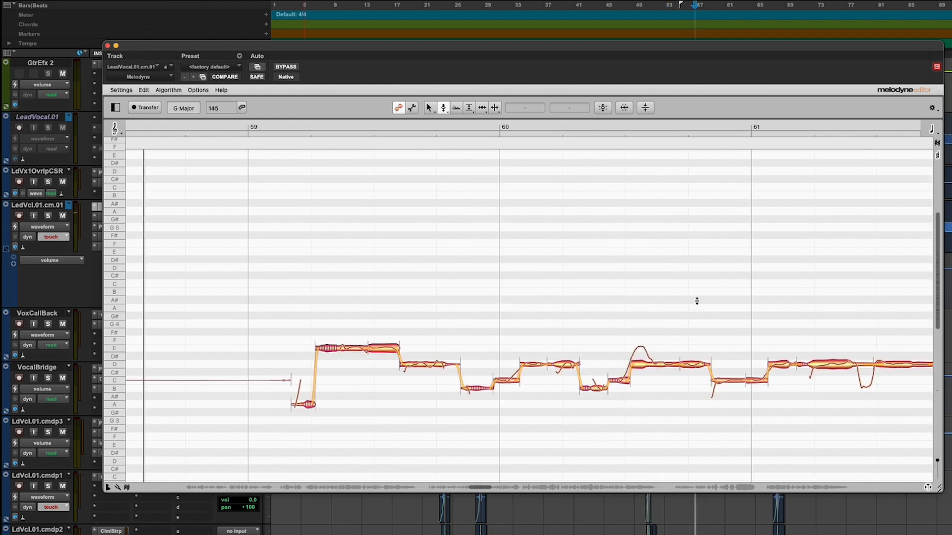
- Split the long C 4 note at bar 58 in two, lower the second piece to B 3, and play it
key("space")
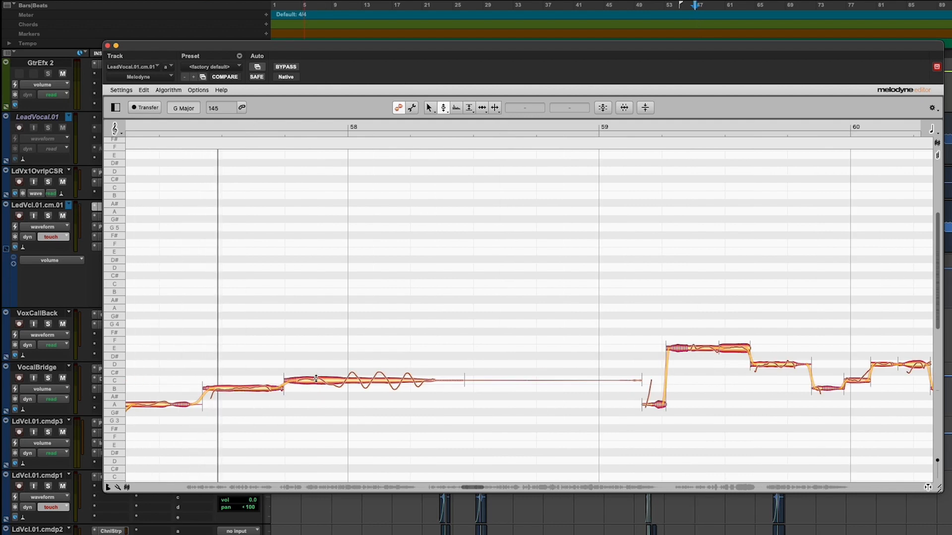
key("space")
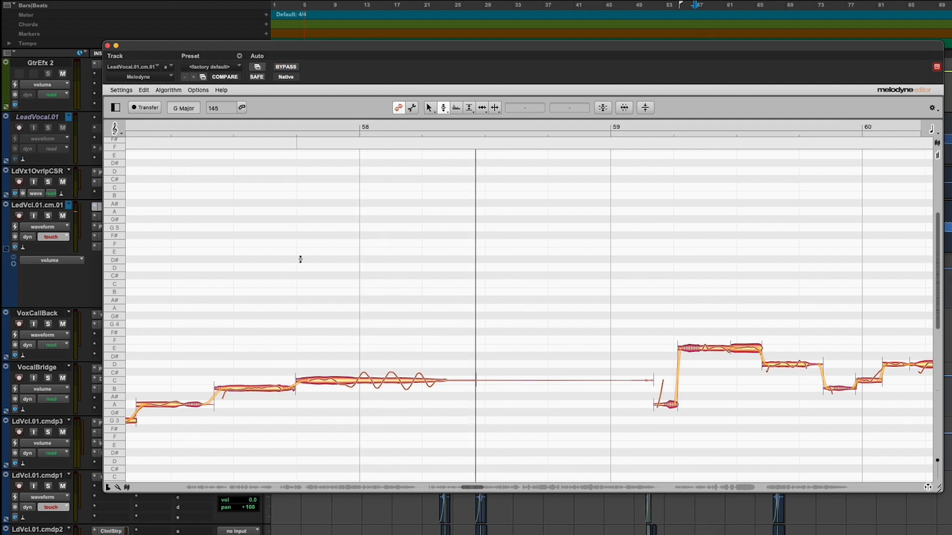
right_click(323, 381)
left_click(333, 390)
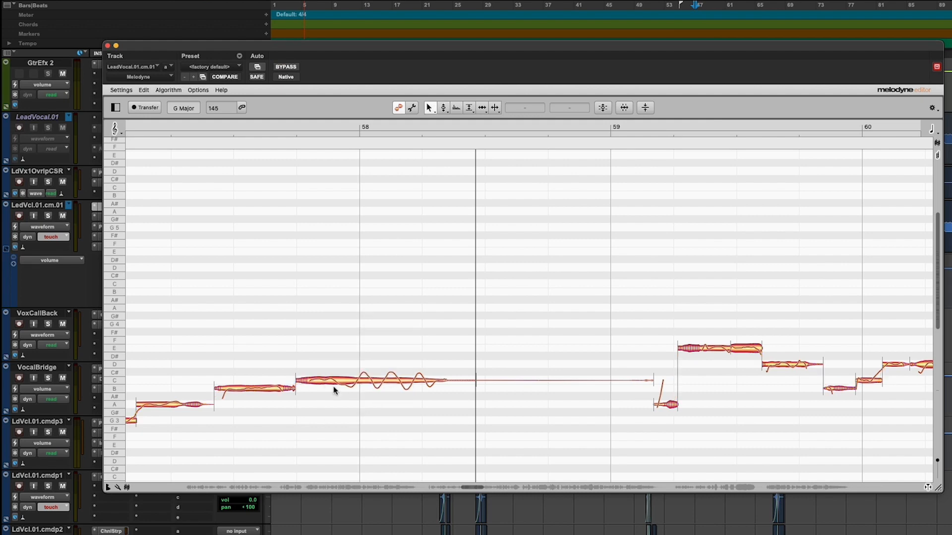
left_click(356, 376)
double_click(355, 377)
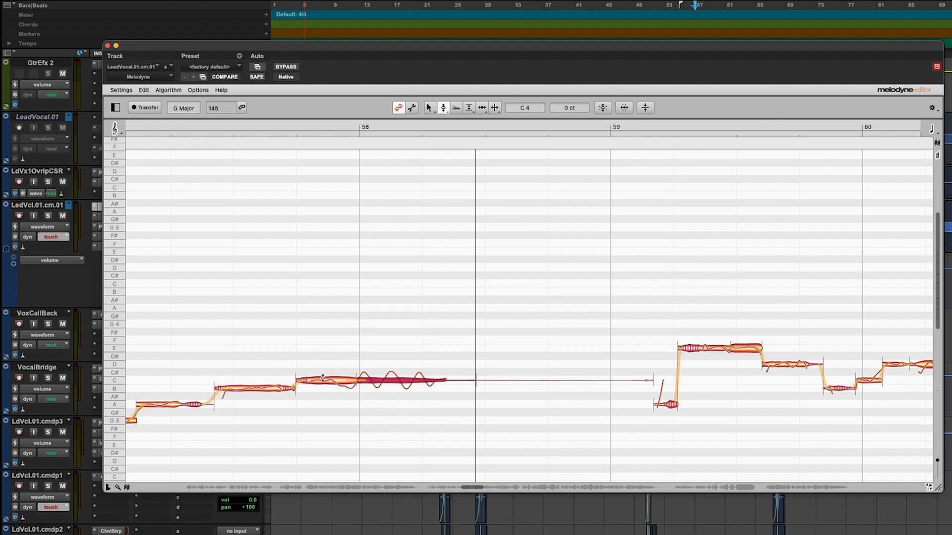
left_click_drag(373, 381, 373, 388)
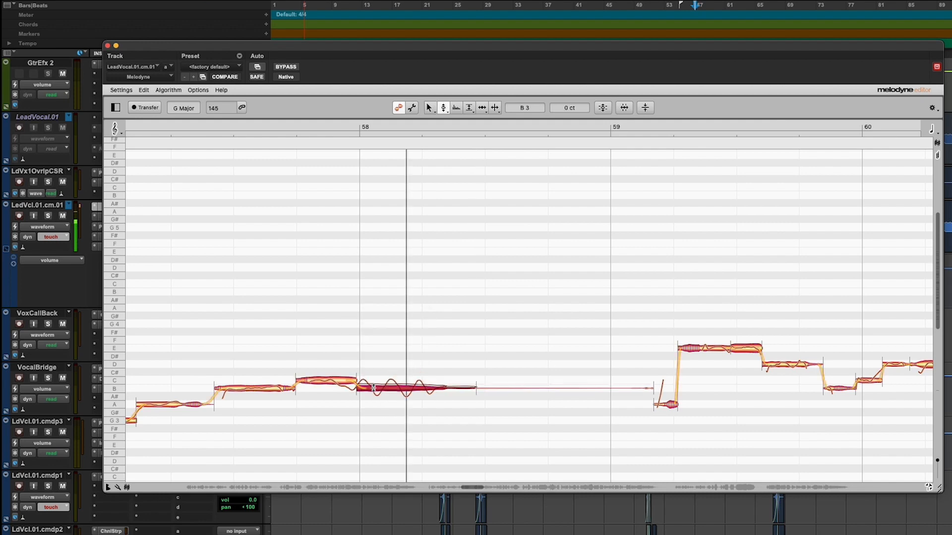
key("space")
- Examine the Pitch tool variants, including the Pitch Modulation Tool, for the C 4 note before bar 58
left_click(323, 381)
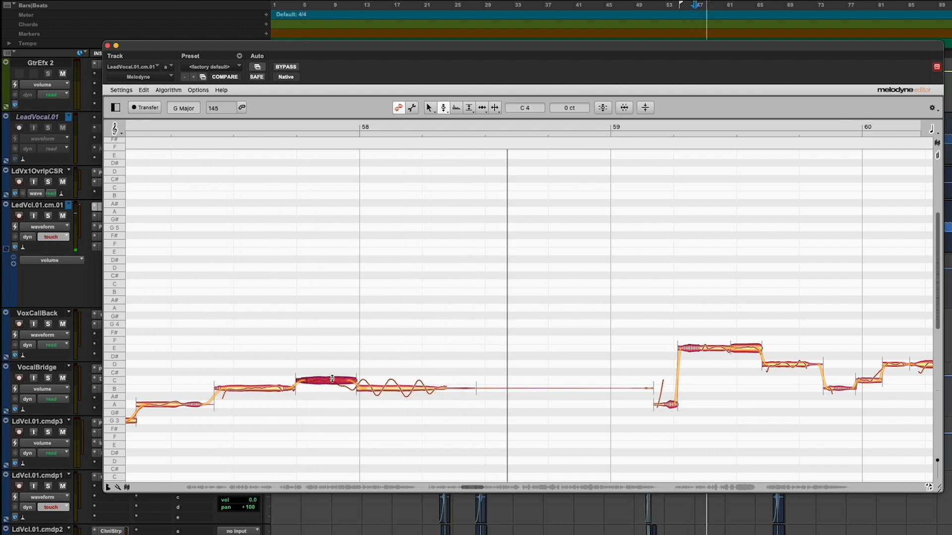
right_click(329, 380)
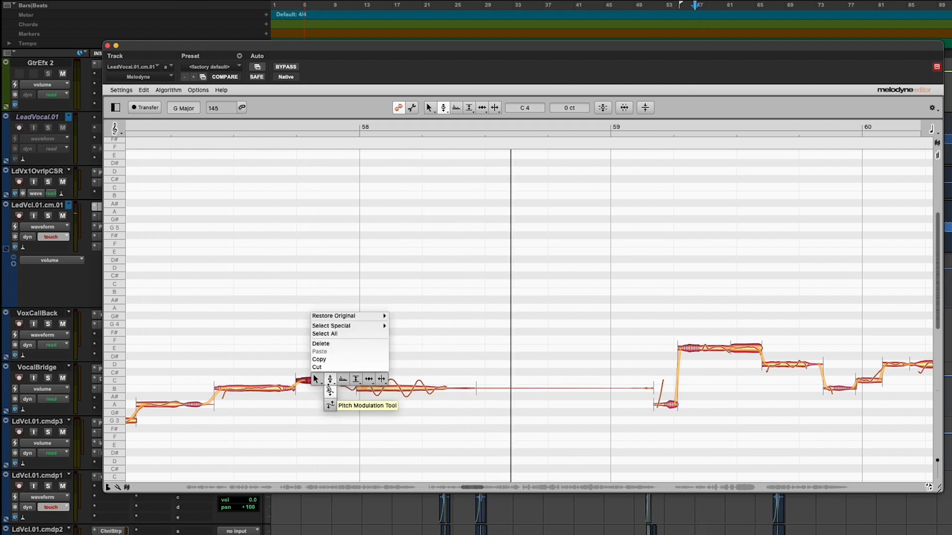
left_click(329, 405)
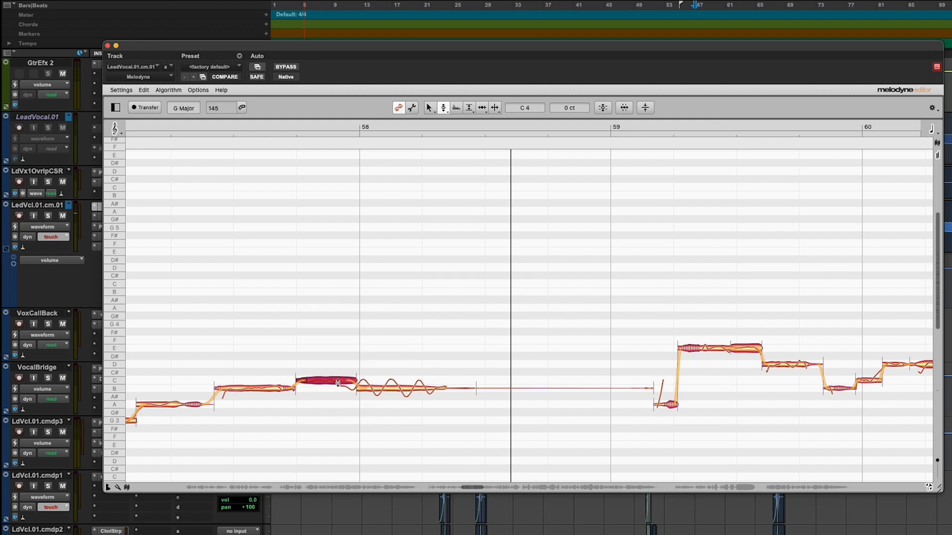
right_click(353, 357)
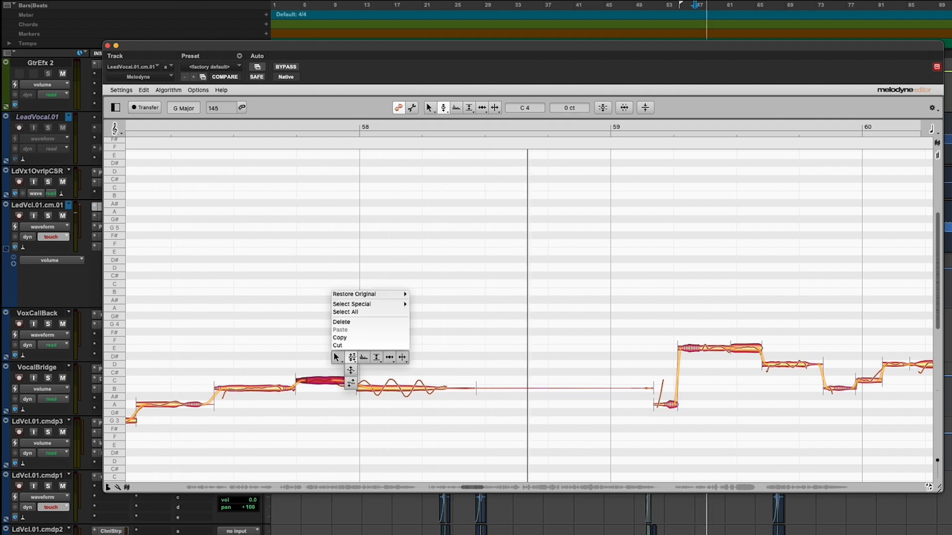
left_click(357, 358)
left_click(386, 337)
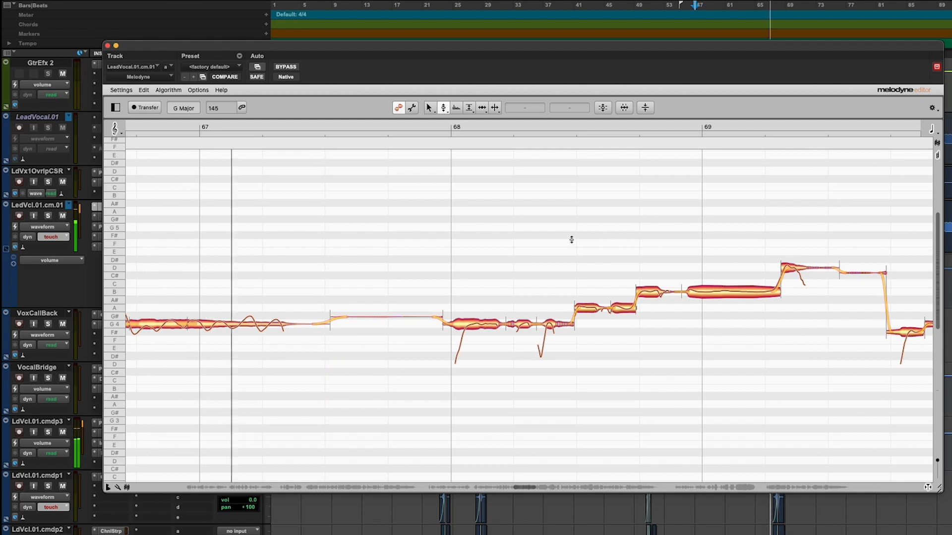
- Split the two G 4 notes before bar 67 and set the new middle pieces to A 4 and G 4
key("space")
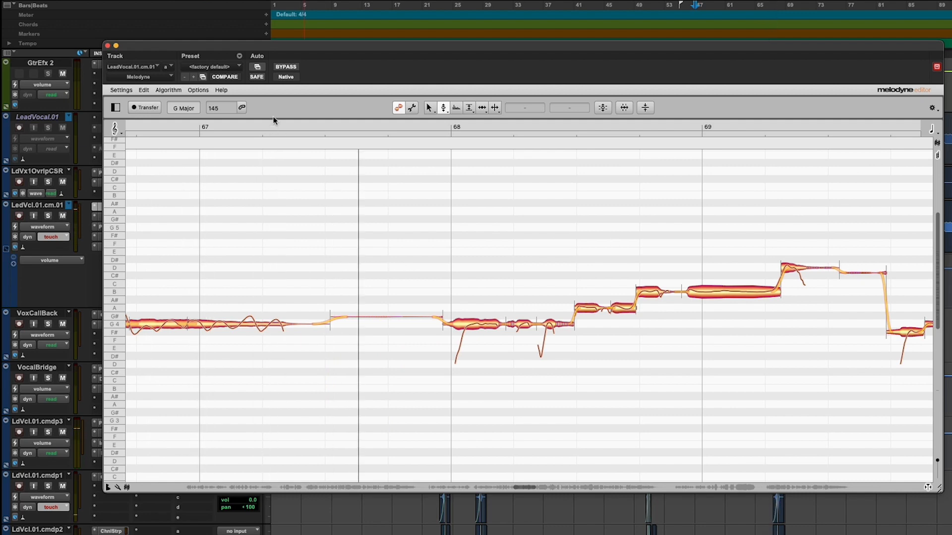
key("space")
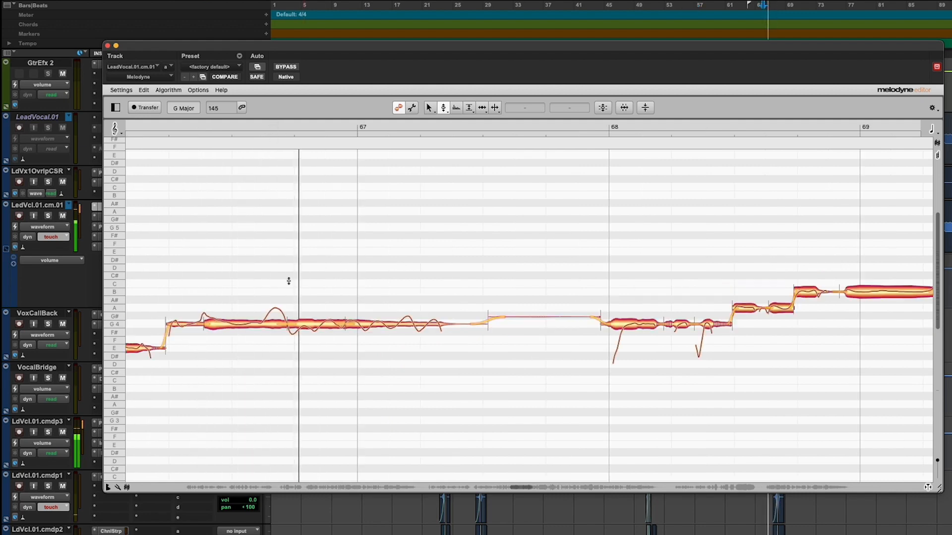
right_click(274, 293)
left_click(274, 294)
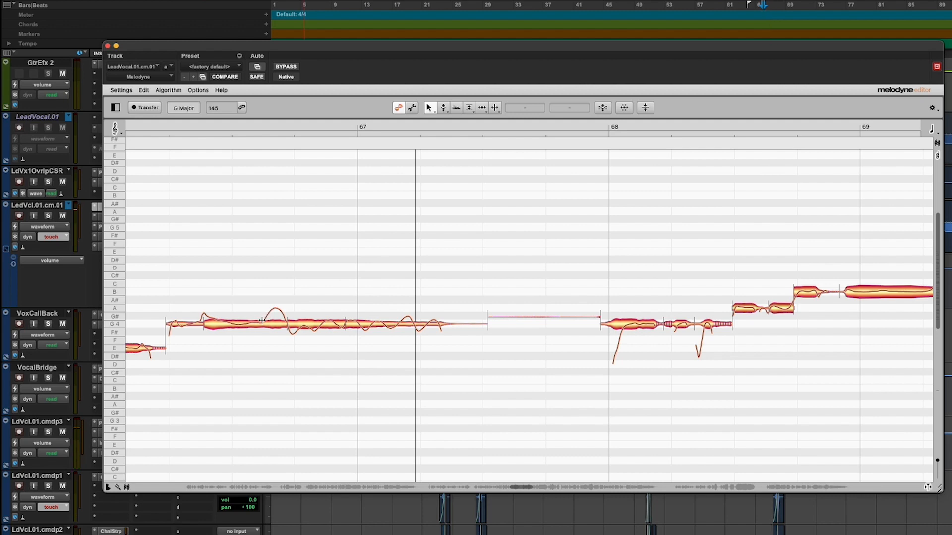
left_click(262, 321)
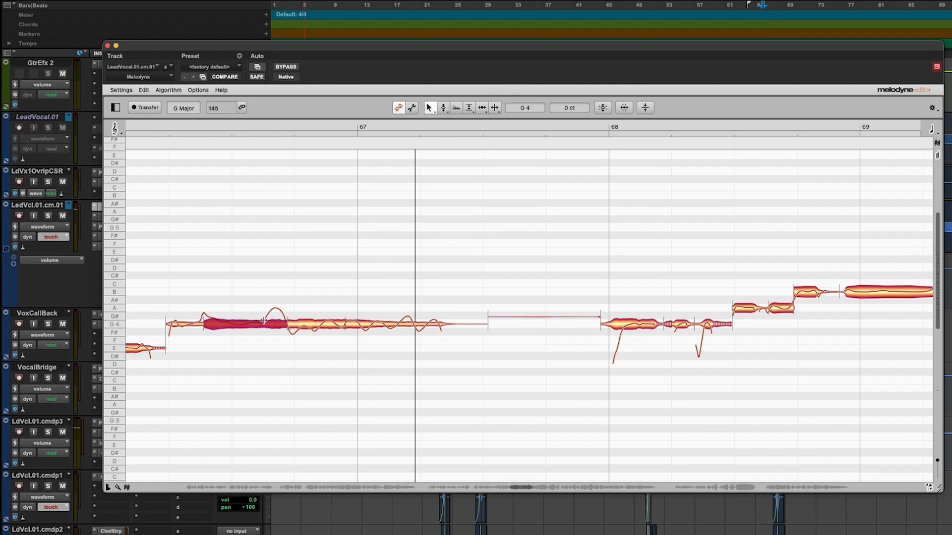
right_click(320, 317)
left_click(319, 316)
double_click(310, 330)
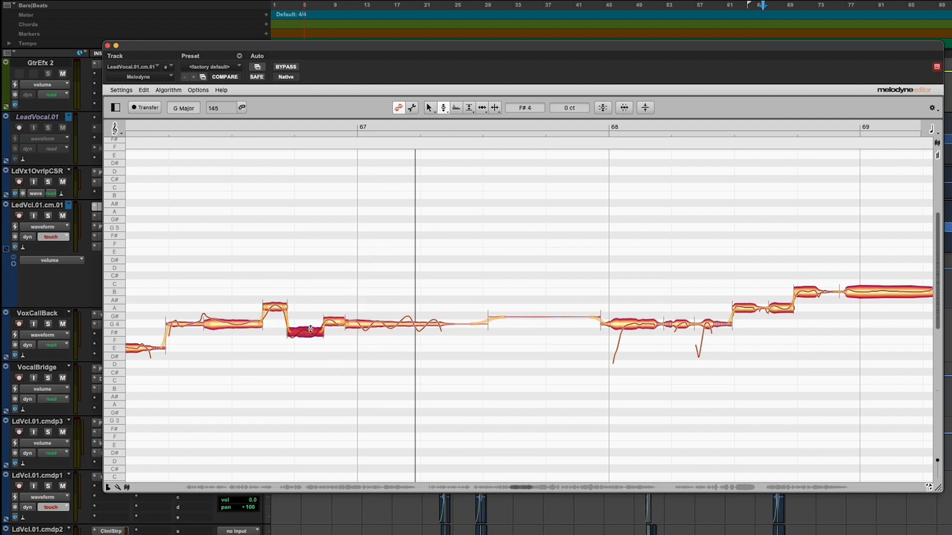
left_click(278, 311)
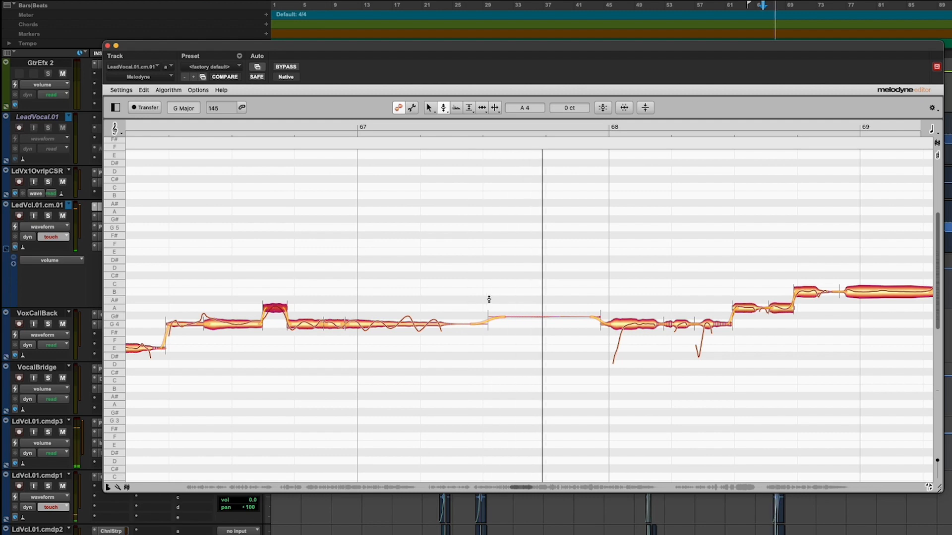
- Listen on through the vocal phrases from bar 69 to bar 78
left_click_drag(846, 201, 931, 212)
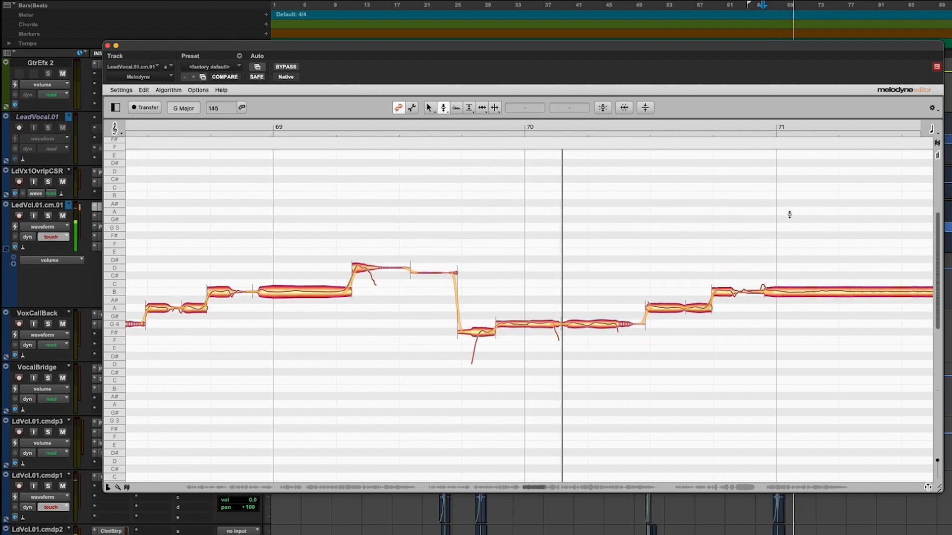
left_click_drag(789, 213, 937, 205)
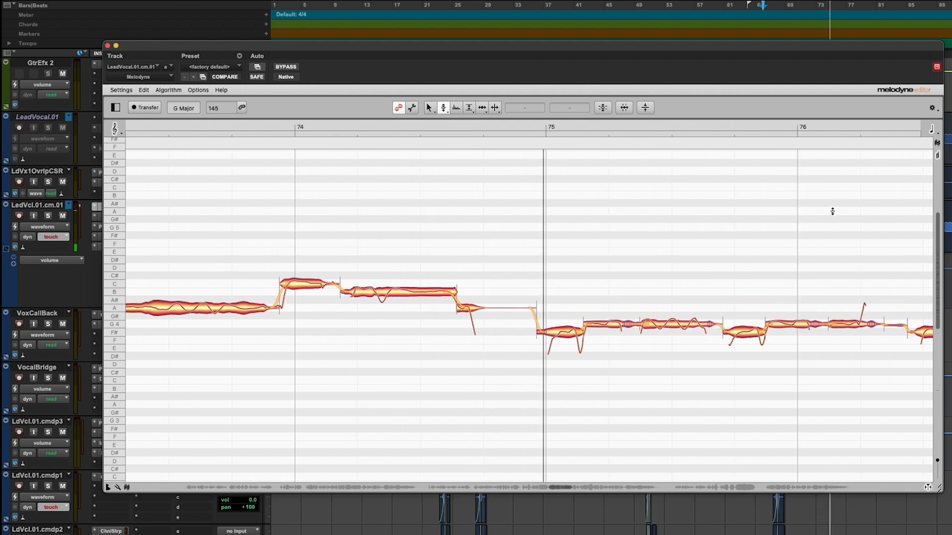
left_click_drag(866, 207, 937, 204)
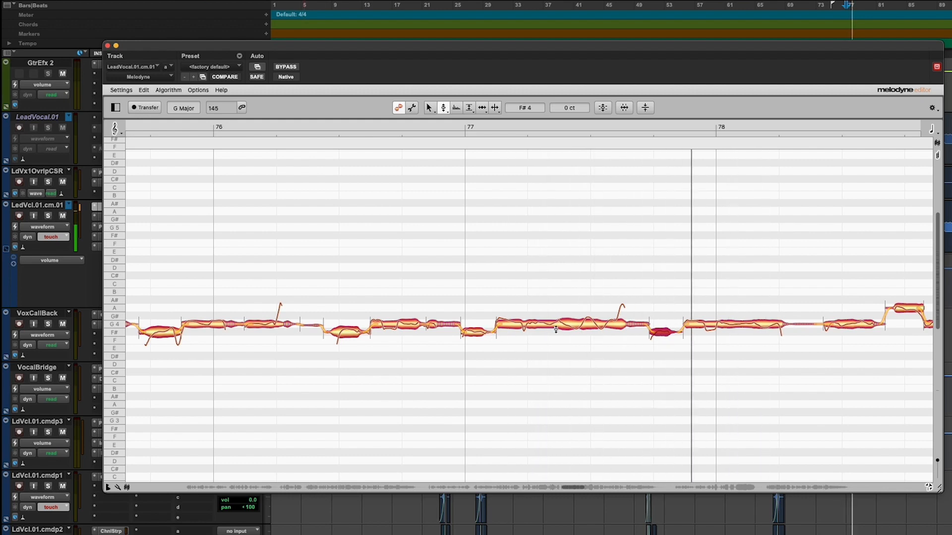
left_click_drag(884, 380, 922, 379)
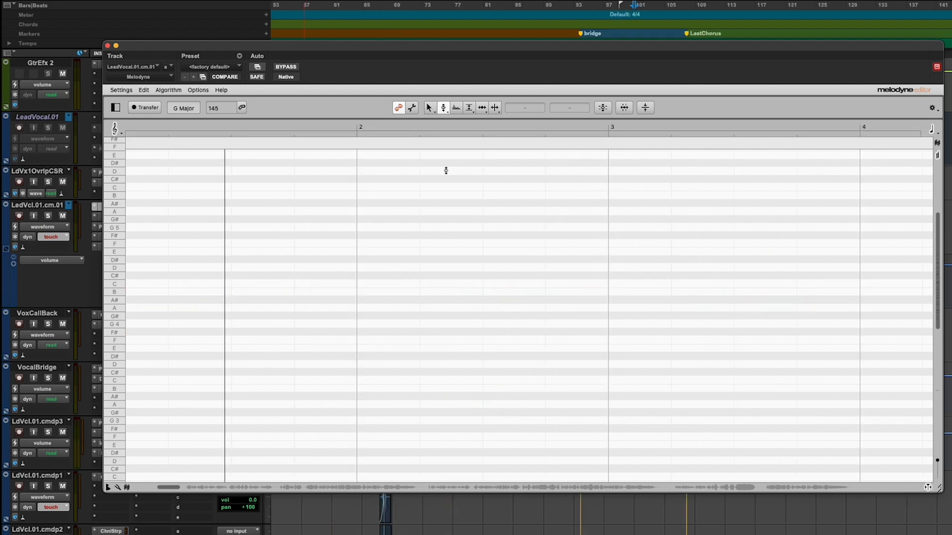
- Split the B 4 note at bar 102 in two with the Main tool and set the second piece to C 5 with the Pitch tool
key("space")
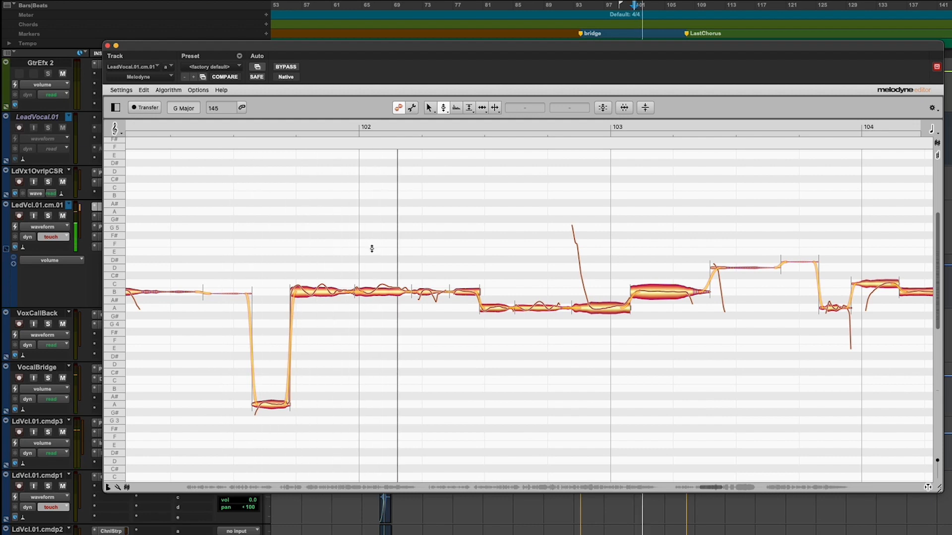
right_click(383, 293)
left_click(371, 291)
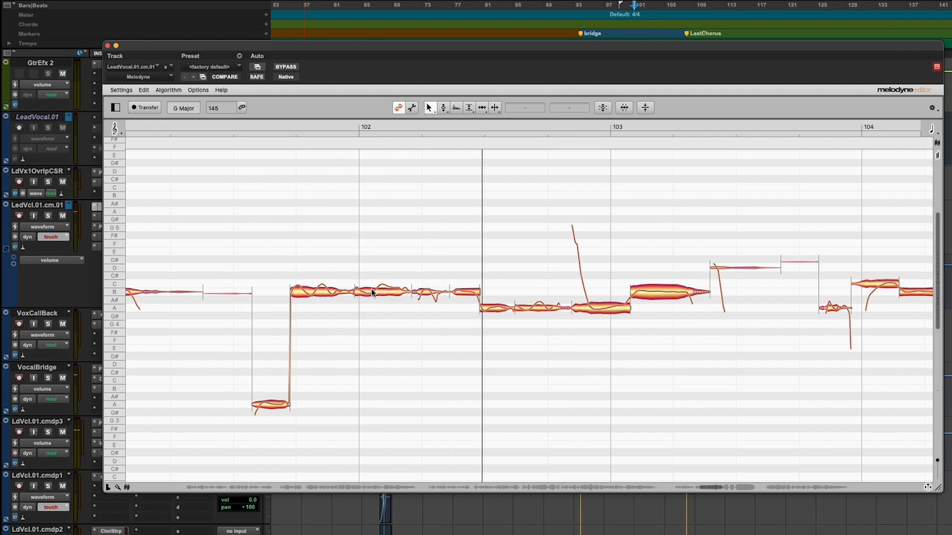
right_click(388, 293)
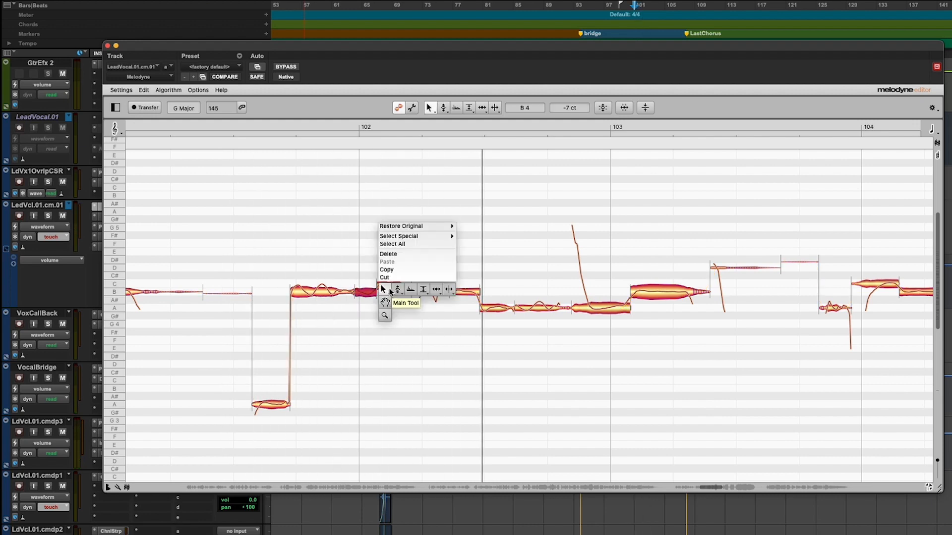
left_click(388, 292)
right_click(391, 291)
left_click(400, 289)
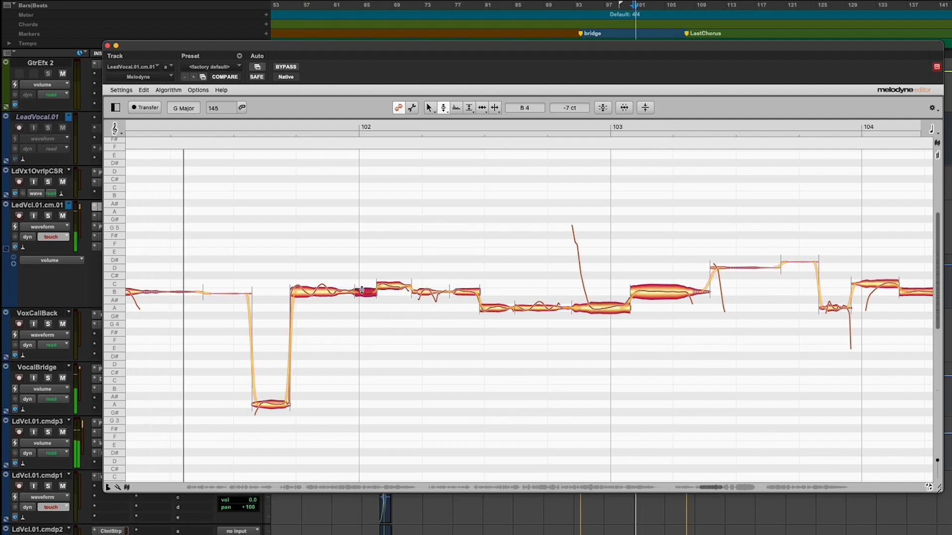
left_click(386, 284)
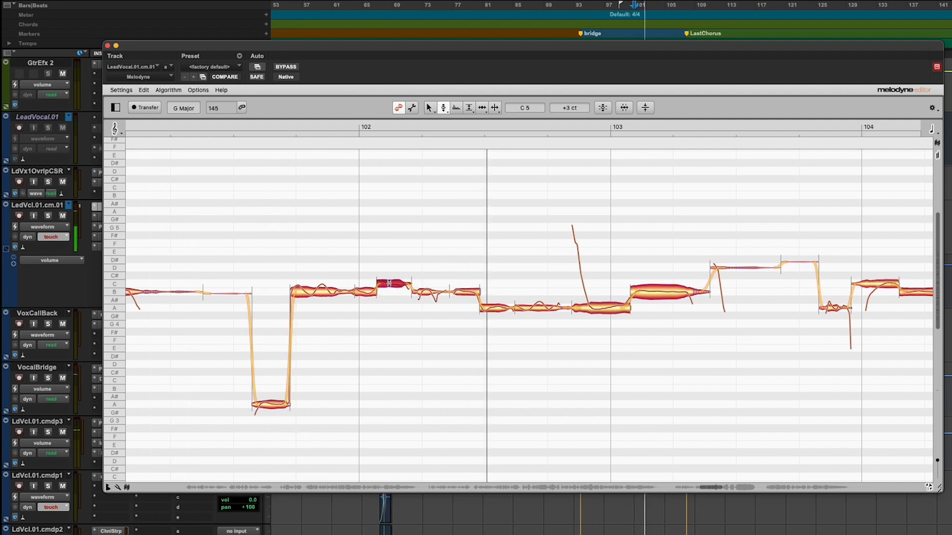
- Listen on through the bridge phrases after bar 102 and replay the phrase around bar 106
left_click_drag(864, 379, 934, 369)
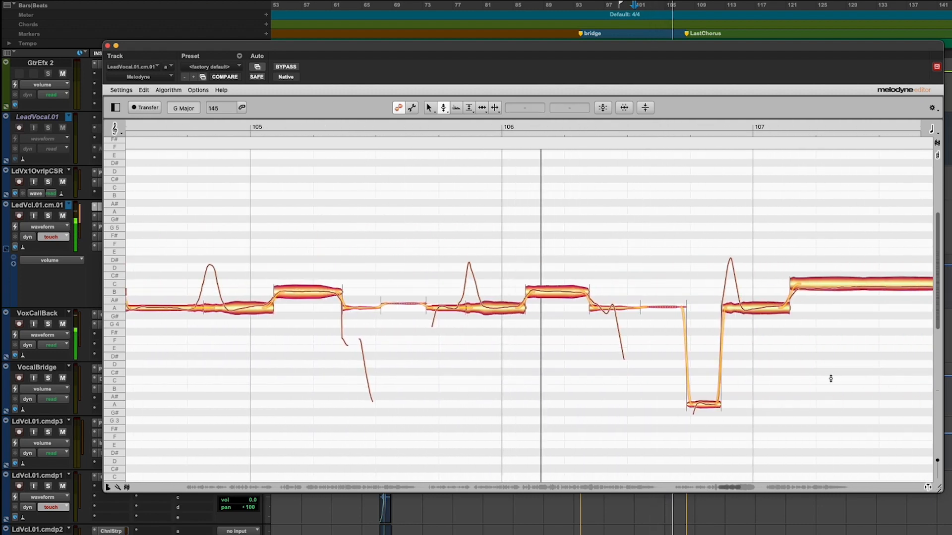
left_click_drag(829, 379, 701, 382)
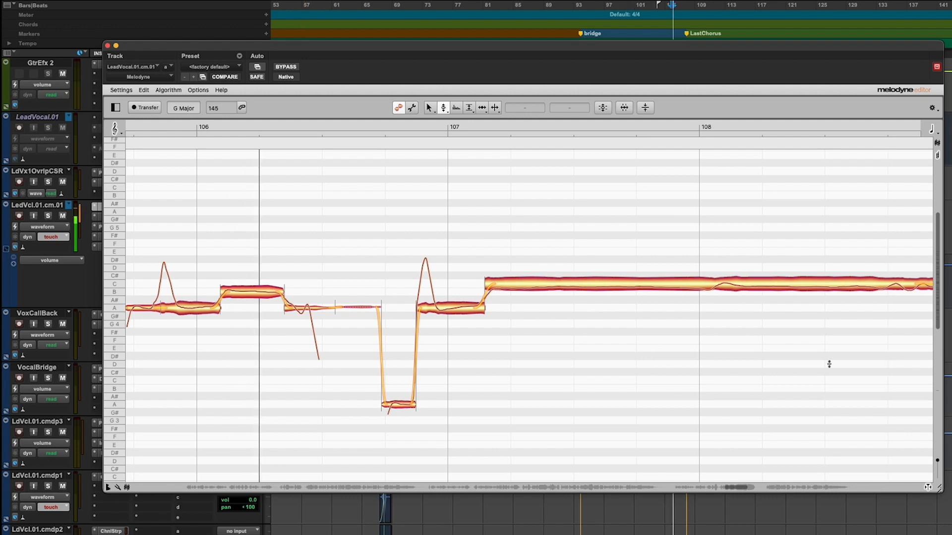
- Listen to the sustained C 5 note between bars 107 and 109 and compare it with Melodyne bypassed
left_click_drag(830, 367, 655, 369)
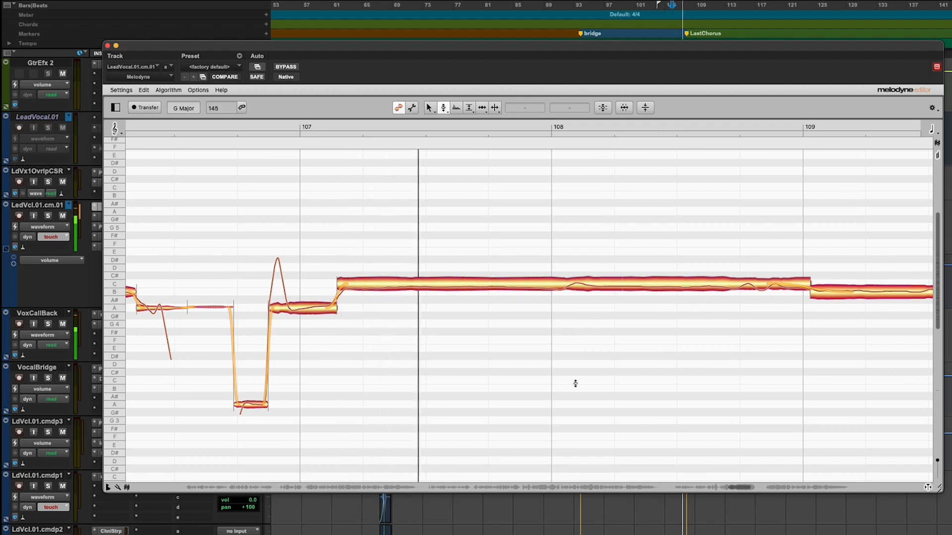
right_click(557, 378)
left_click(557, 383)
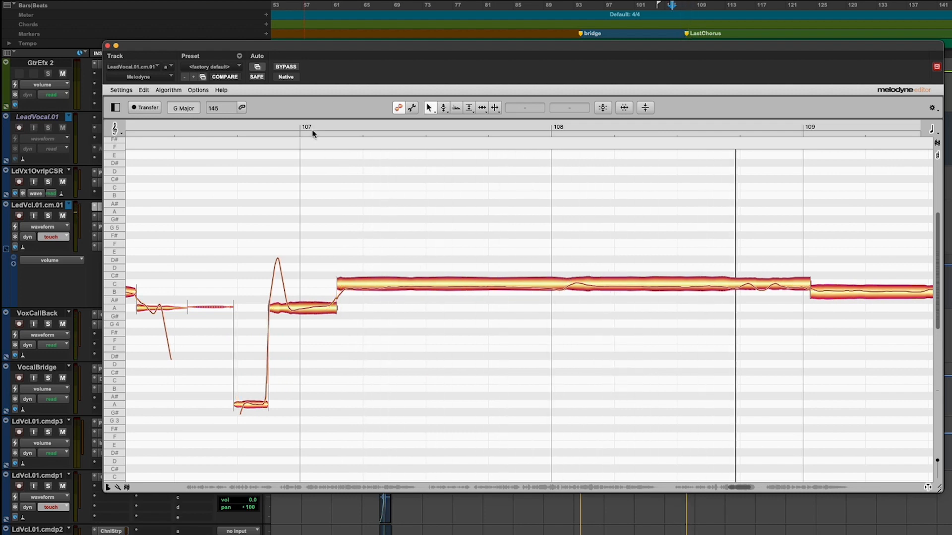
left_click(280, 67)
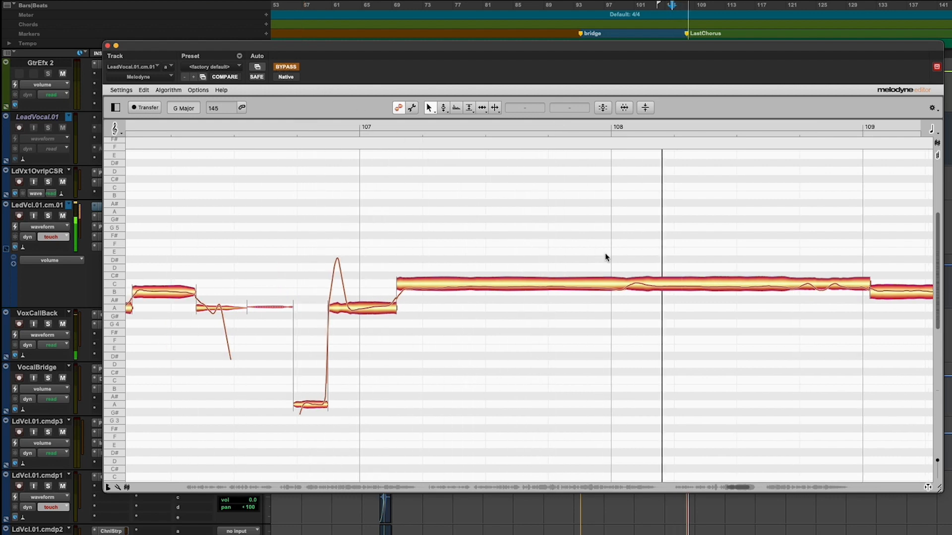
key("space")
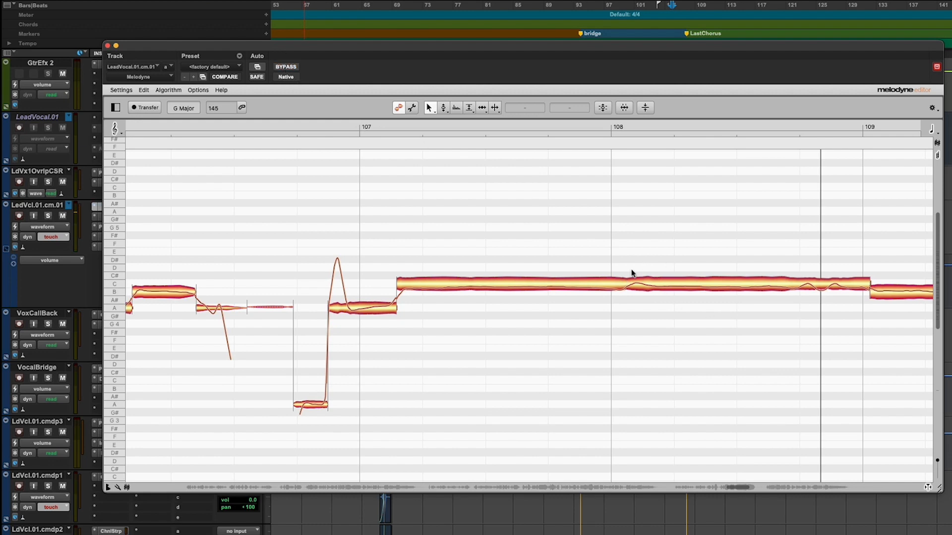
- Split the long C 5 note just after bar 108 with the Main tool and set its first piece to B 4 at 0 ct with the Pitch tool
double_click(626, 281)
right_click(626, 281)
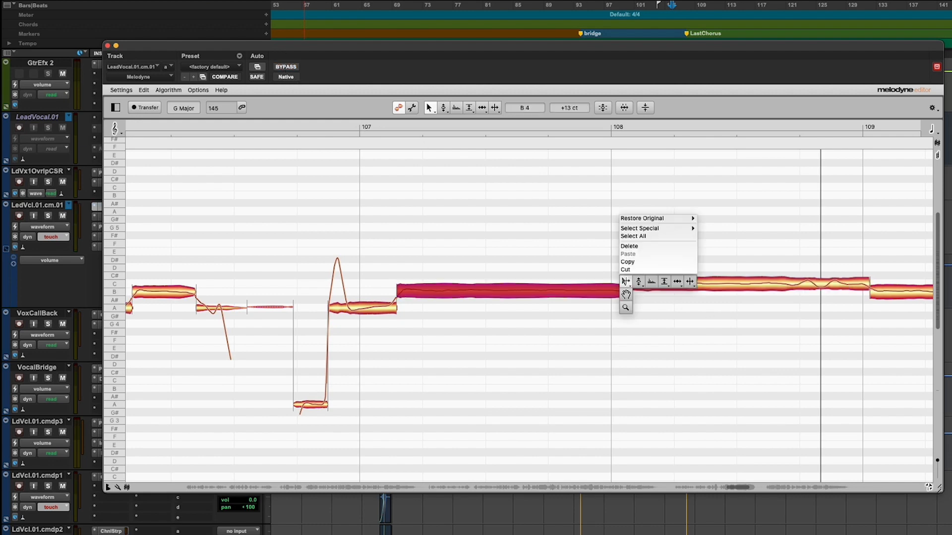
left_click(637, 281)
key("space")
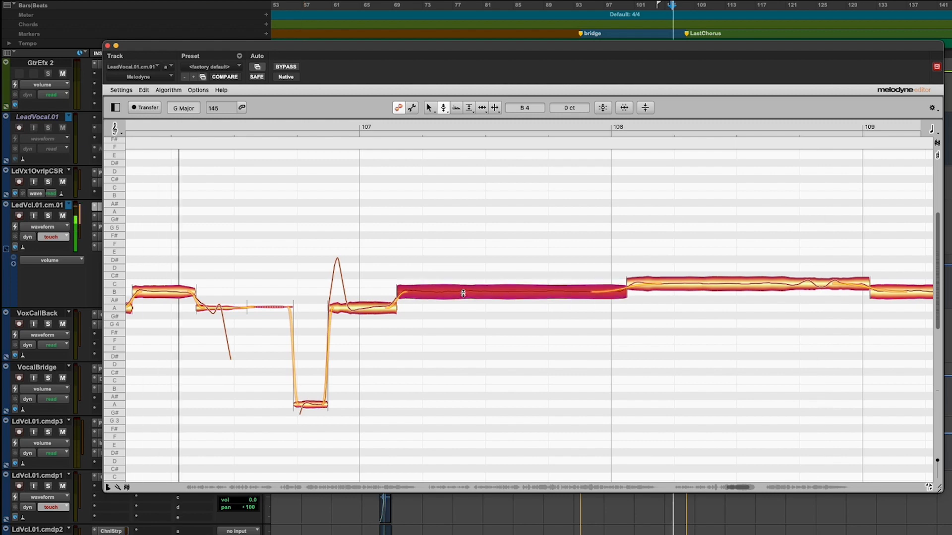
- Lengthen the pitch transition between the B 4 and C 5 pieces just after bar 108 with the Pitch tool
left_click(650, 286)
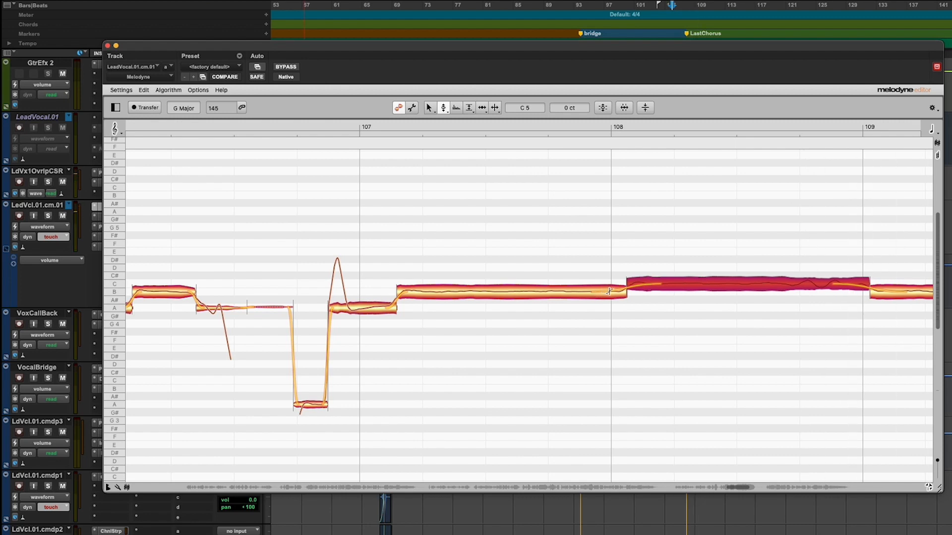
left_click(609, 290)
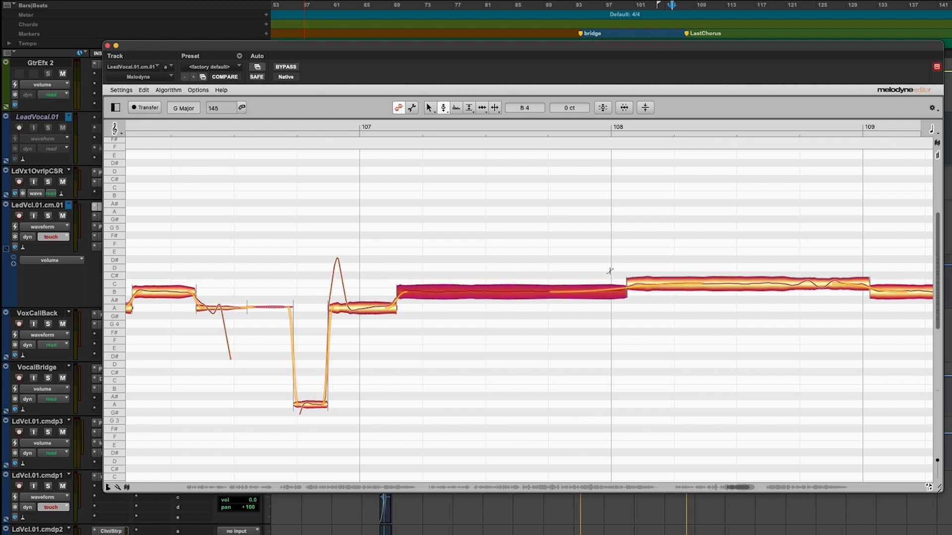